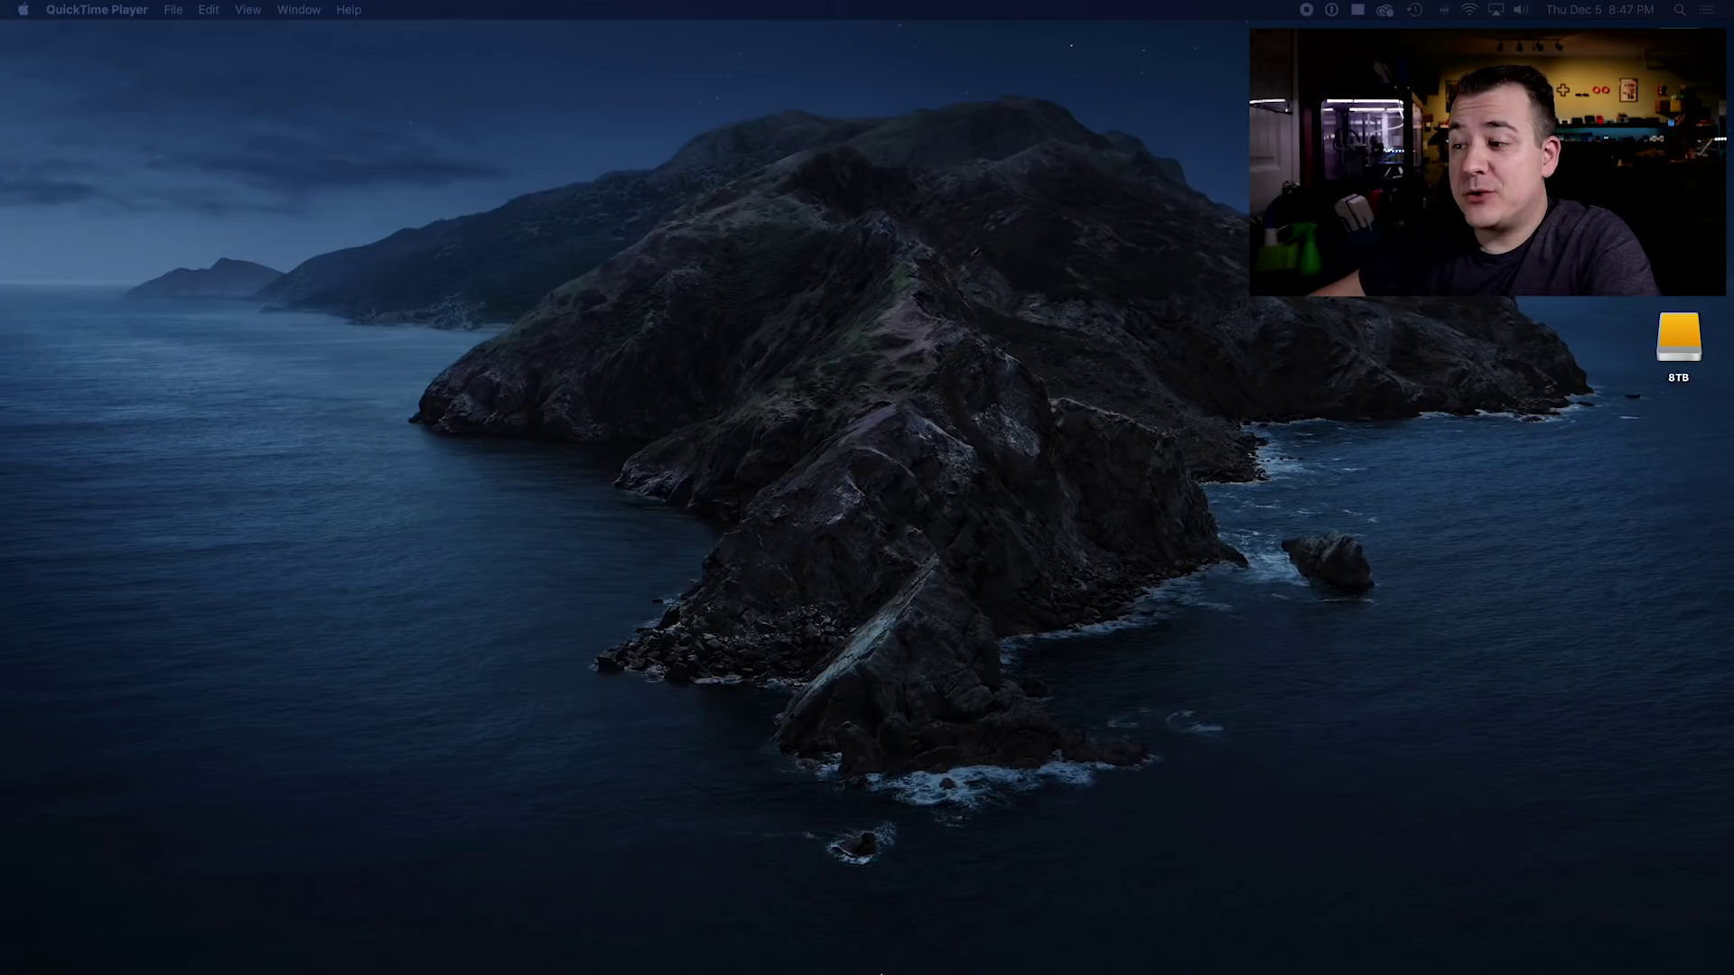
Launch Meshmixer and bring forward the Finder folder of alien STL files.
{"action": "left_click", "coordinate": [890, 944]}
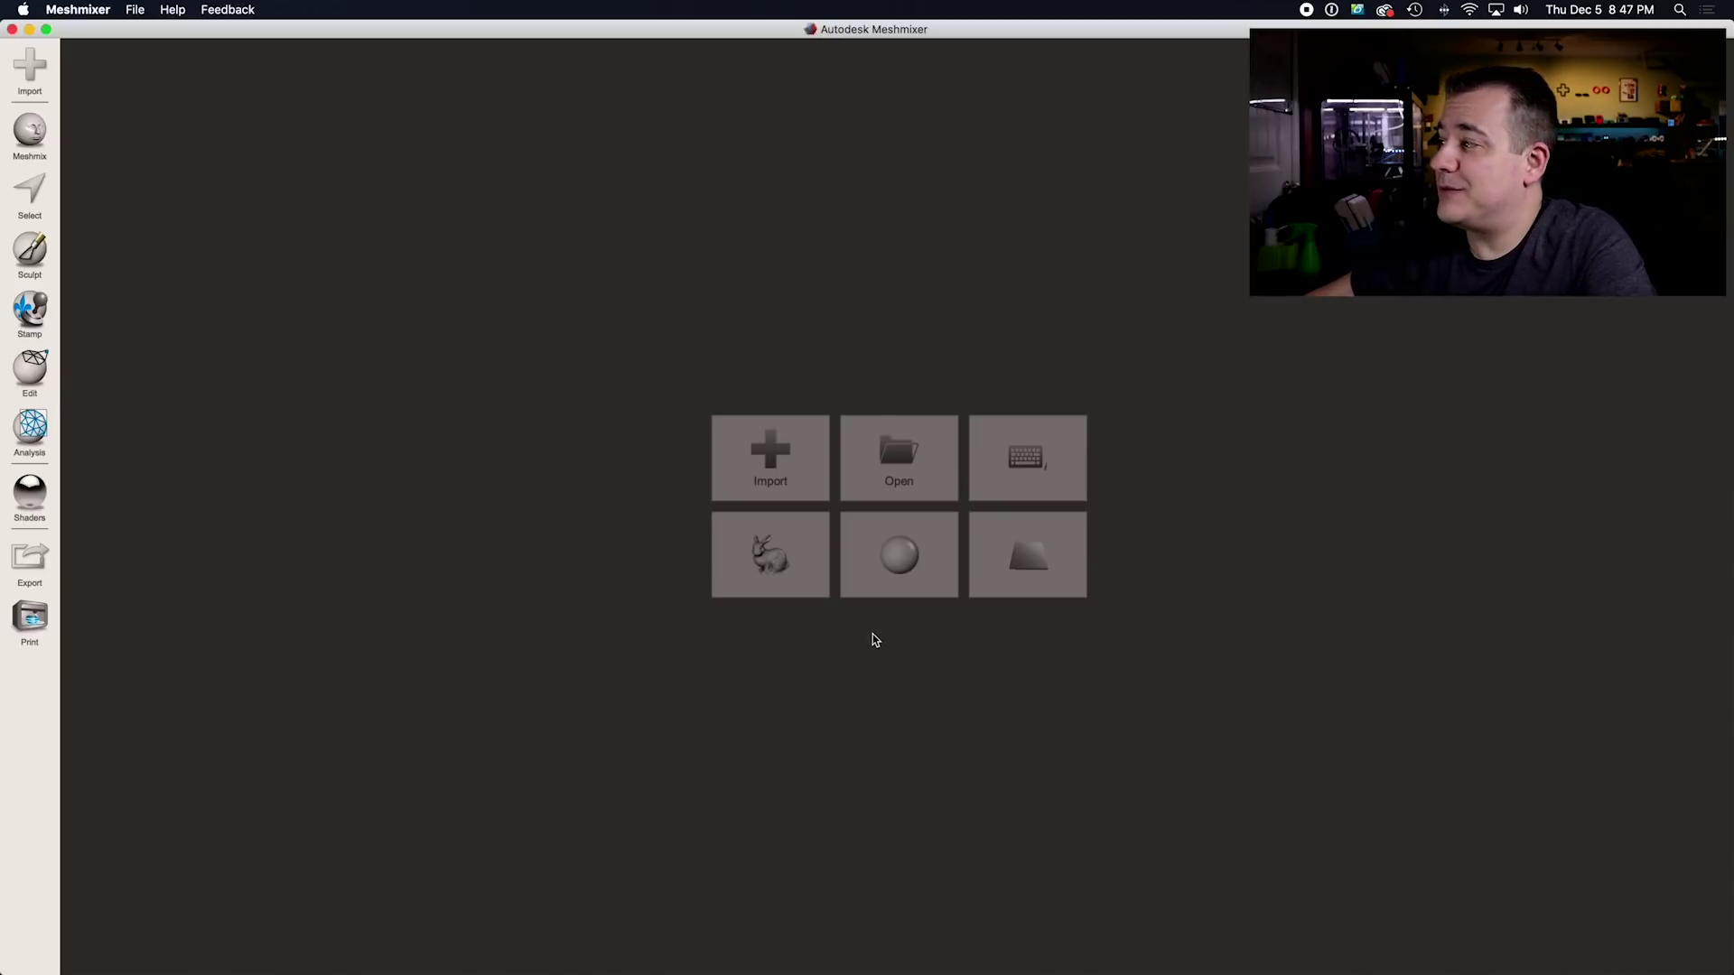
{"action": "key", "text": "super+Tab"}
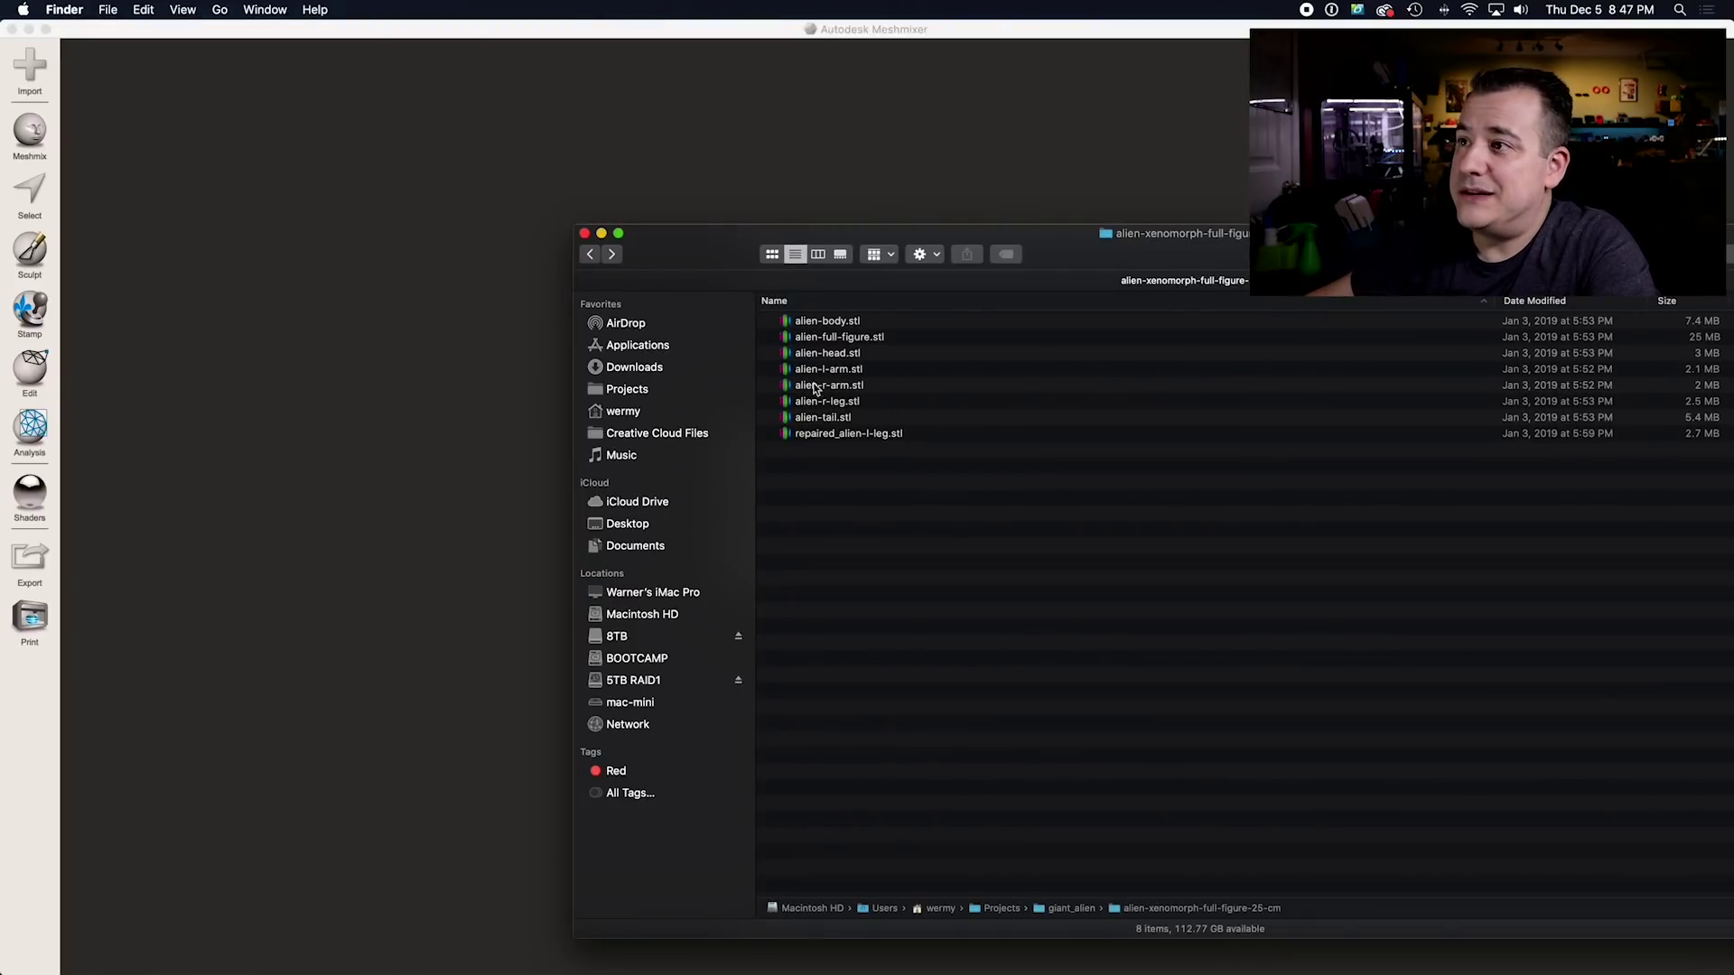
Drag alien-l-arm.stl from Finder into Meshmixer and orbit around the loaded arm.
{"action": "left_click", "coordinate": [832, 372]}
{"action": "left_click_drag", "start_coordinate": [868, 371], "coordinate": [437, 816]}
{"action": "right_click_drag", "start_coordinate": [533, 684], "coordinate": [709, 639]}
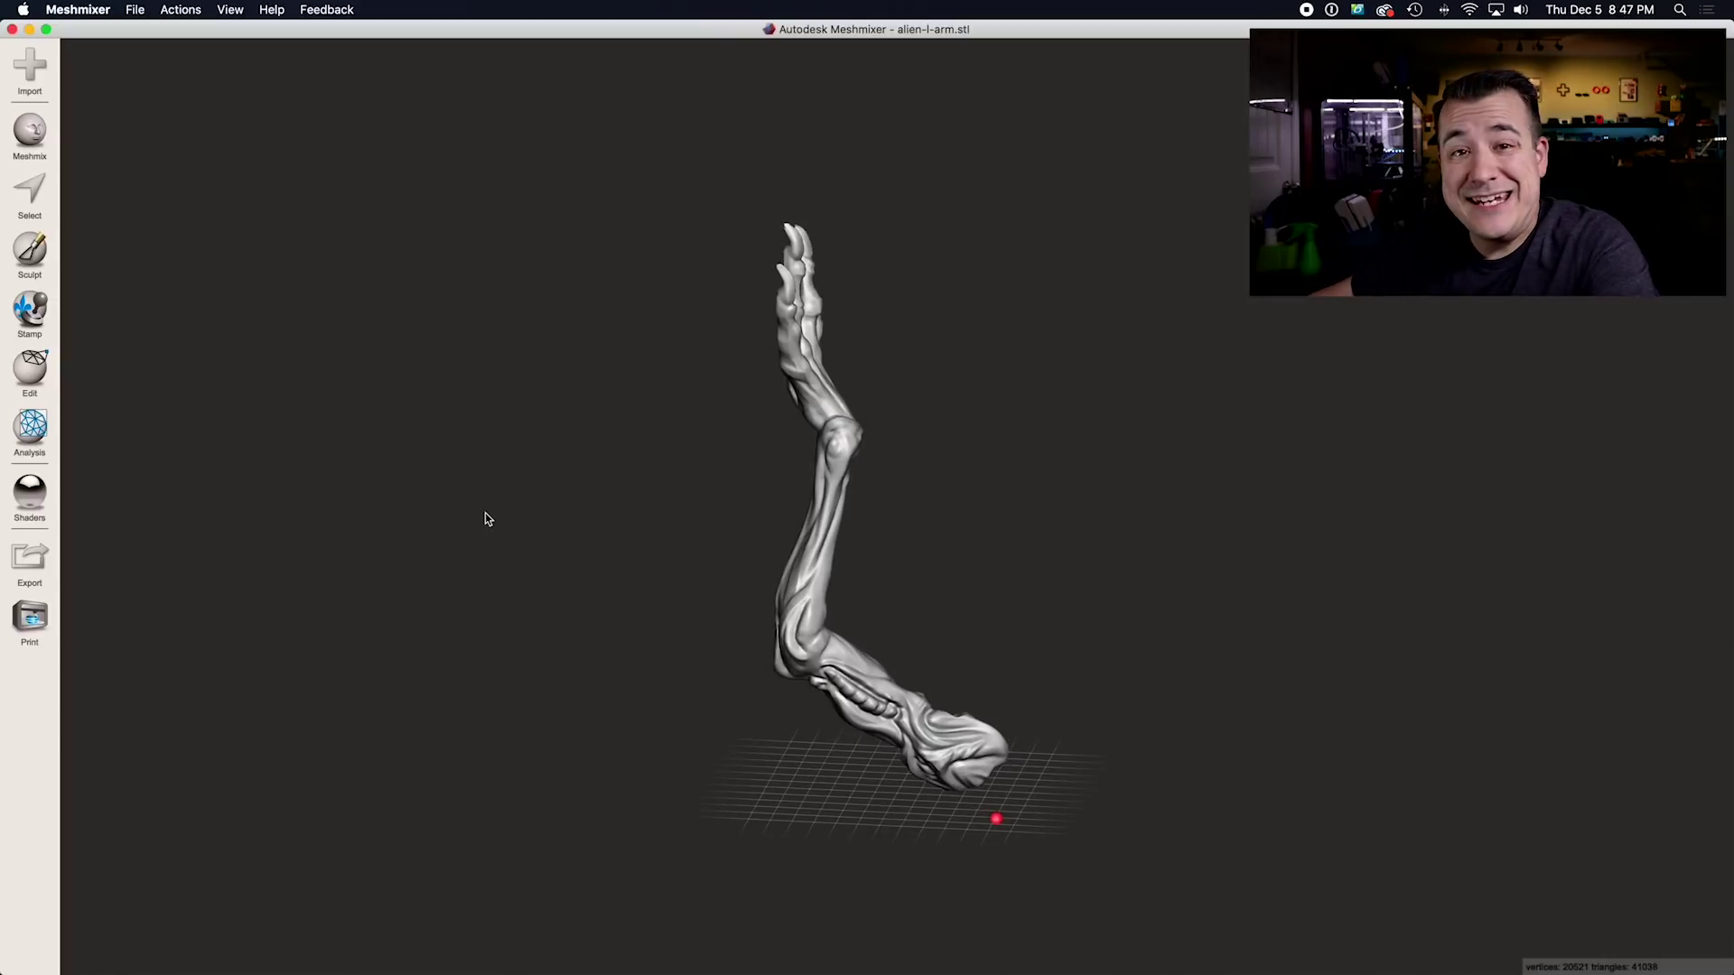
{"action": "right_click_drag", "start_coordinate": [593, 466], "coordinate": [877, 501]}
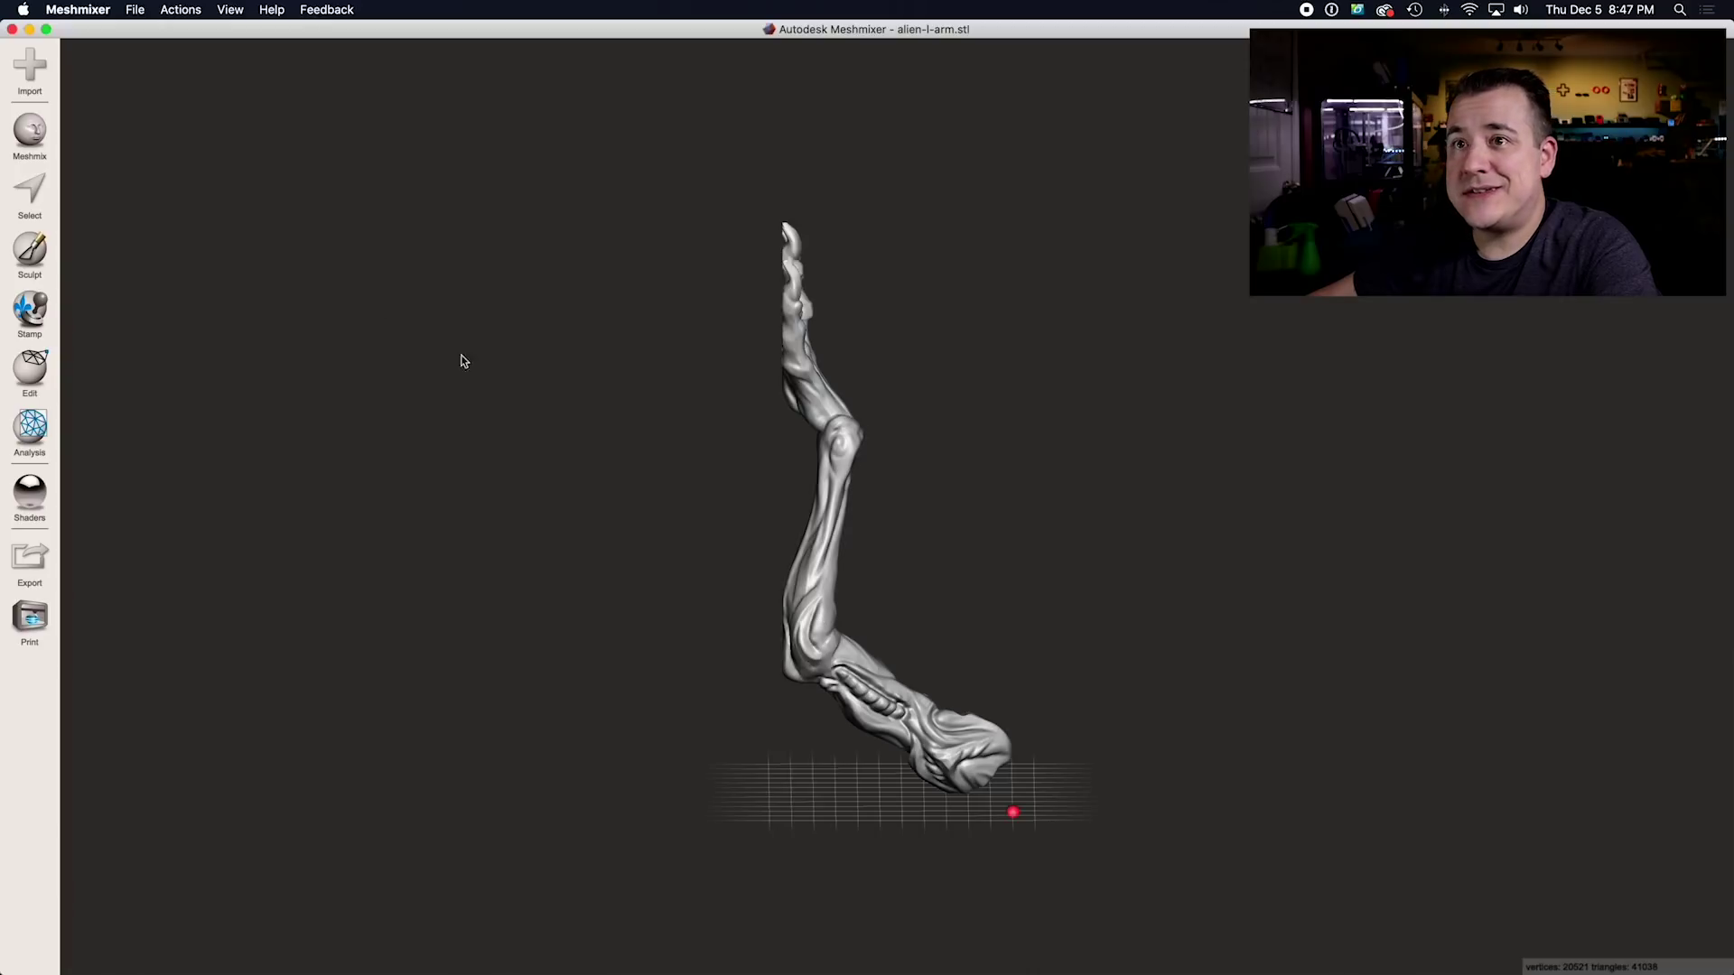
{"action": "left_click", "coordinate": [30, 369]}
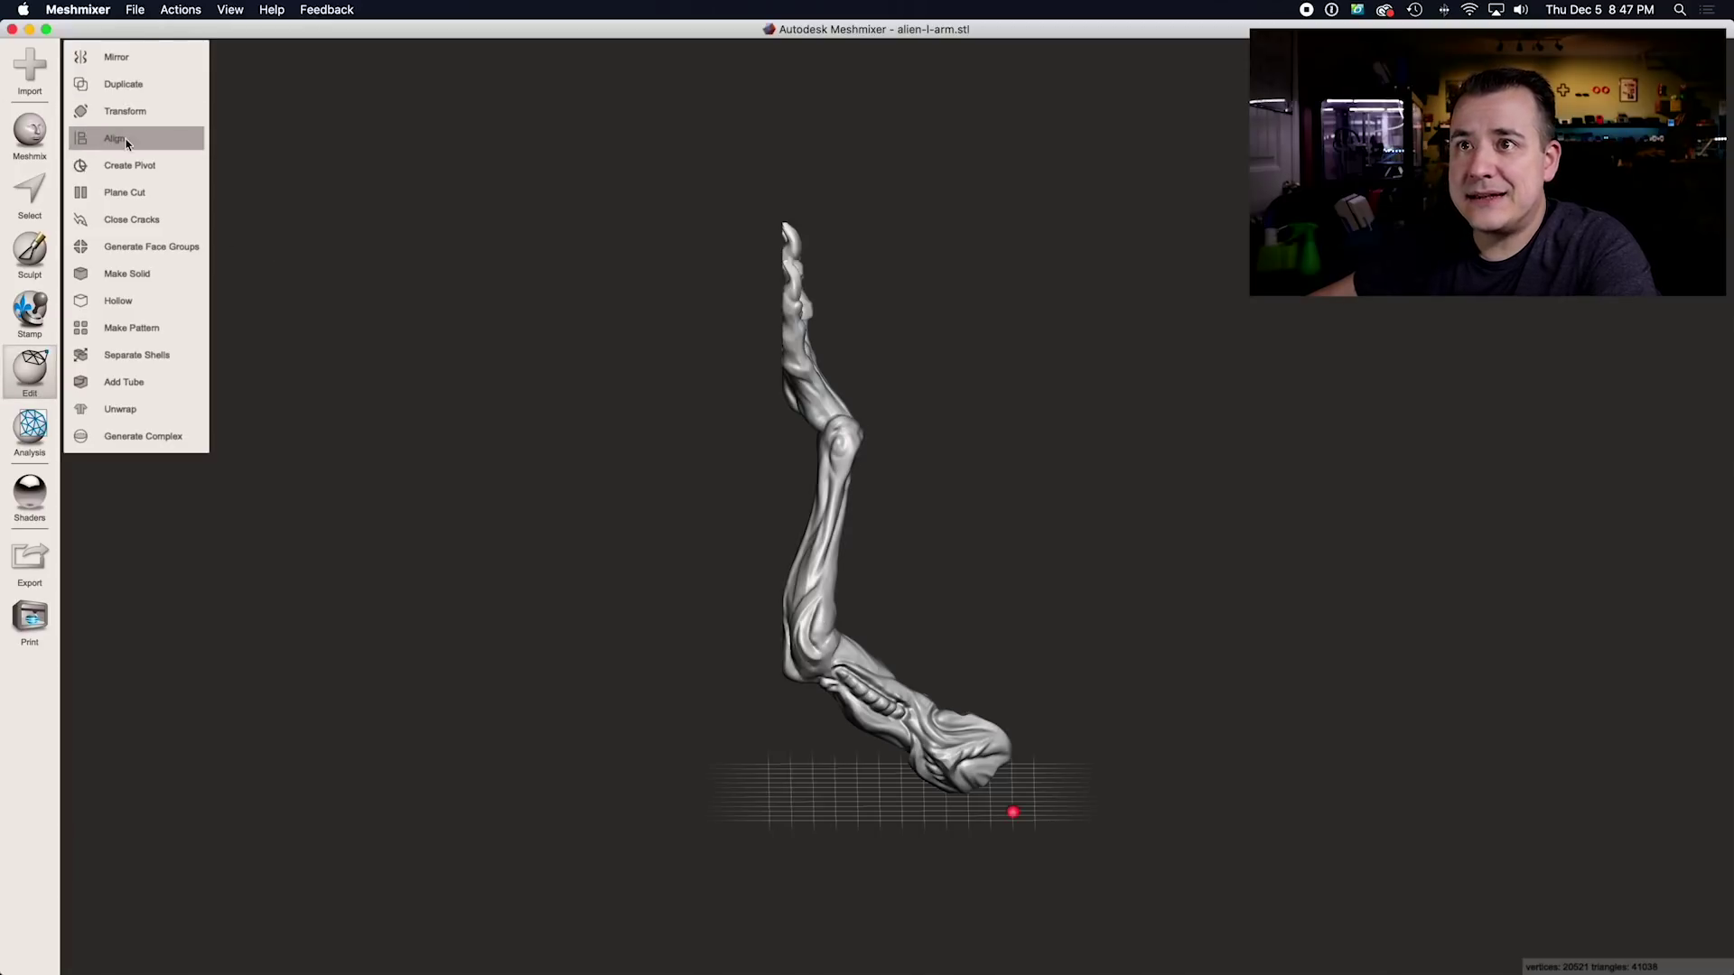
Plane-cut the arm at the wrist using Slice (Keep Both) and accept it.
{"action": "left_click", "coordinate": [134, 201]}
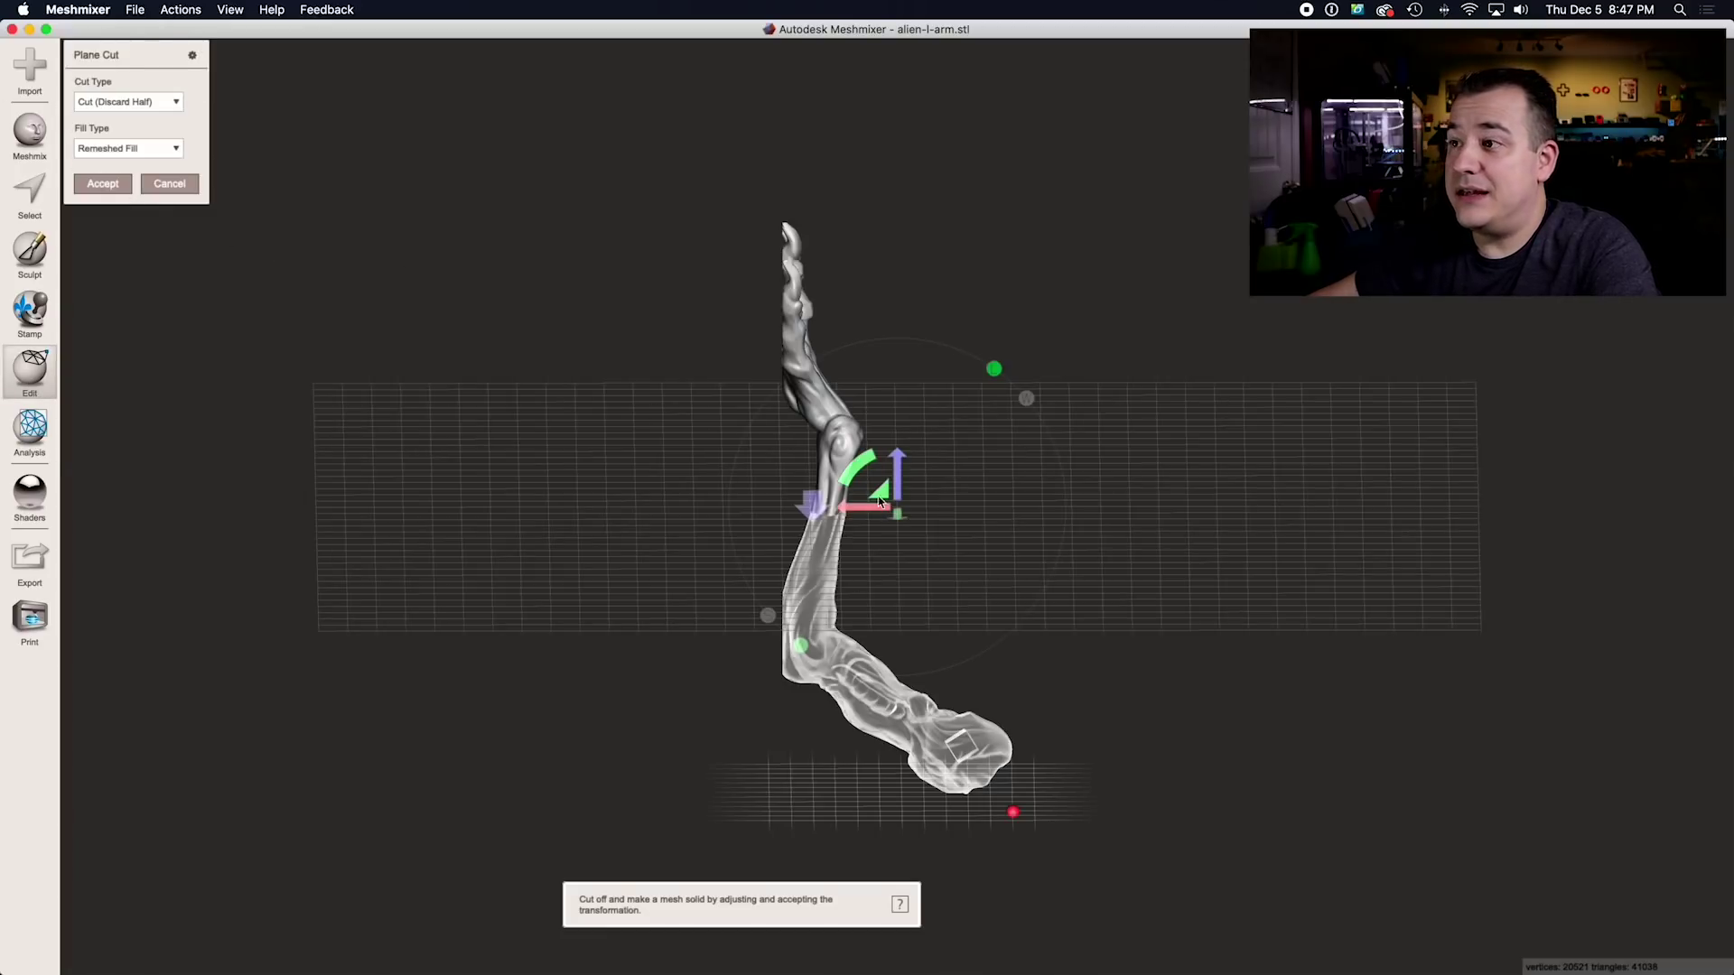
{"action": "left_click_drag", "start_coordinate": [882, 494], "coordinate": [846, 542]}
{"action": "right_click_drag", "start_coordinate": [746, 623], "coordinate": [637, 802]}
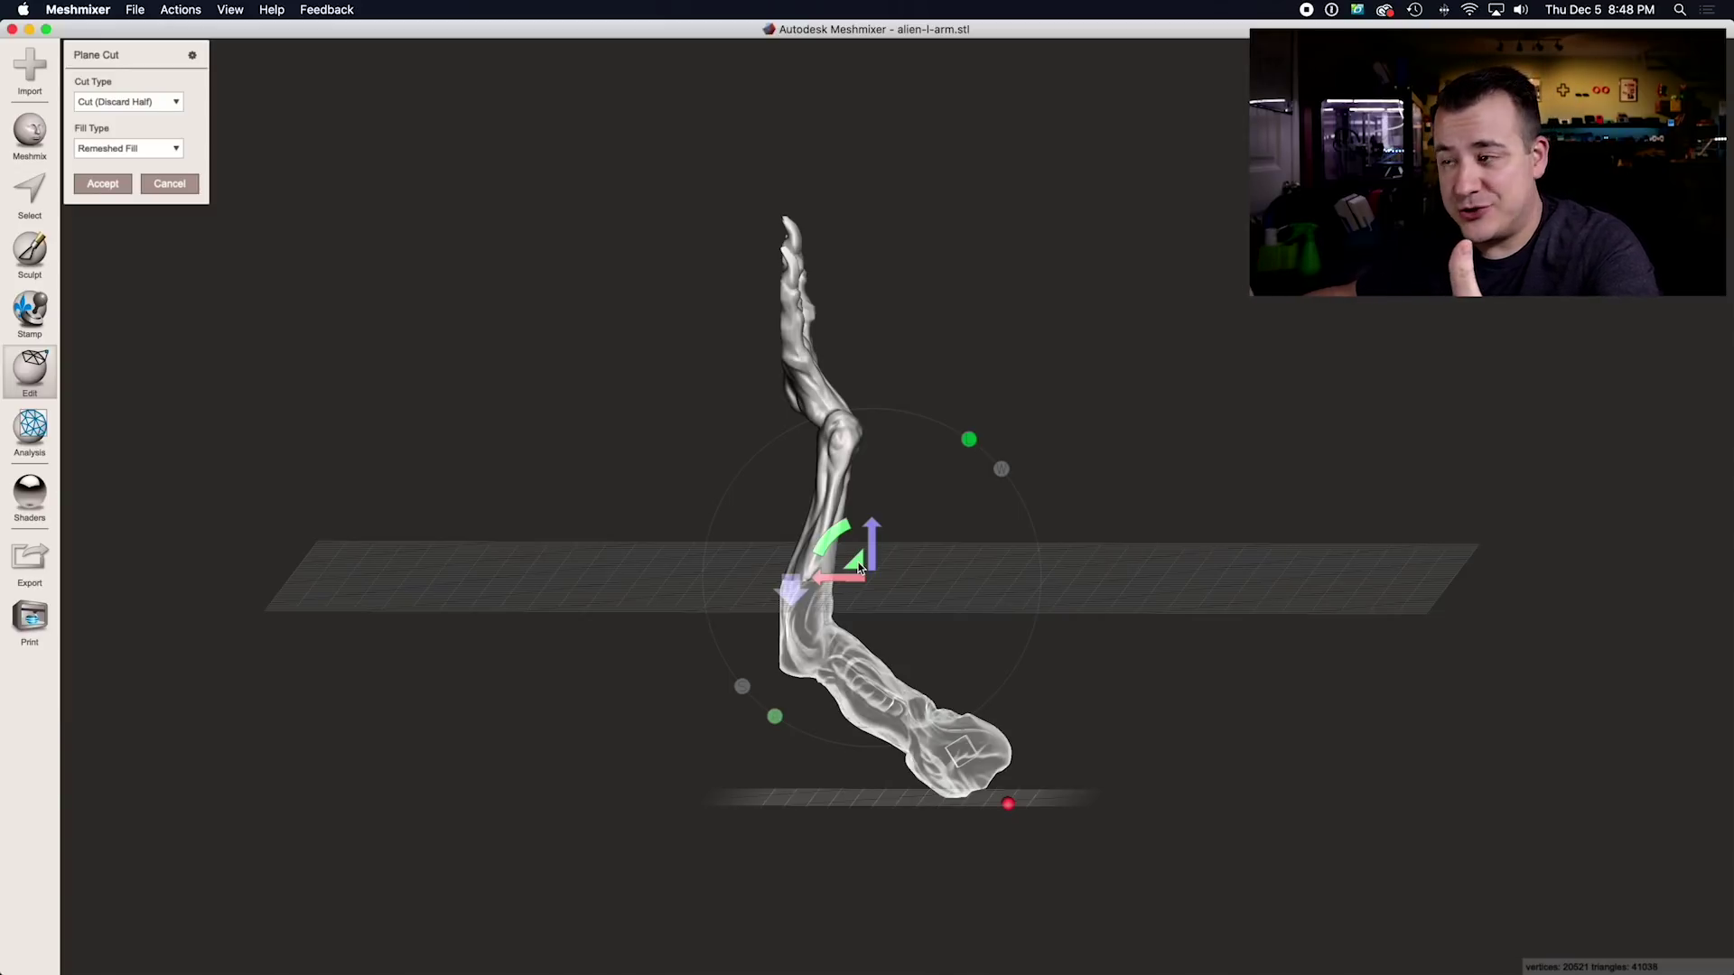
{"action": "right_click_drag", "start_coordinate": [674, 687], "coordinate": [608, 754]}
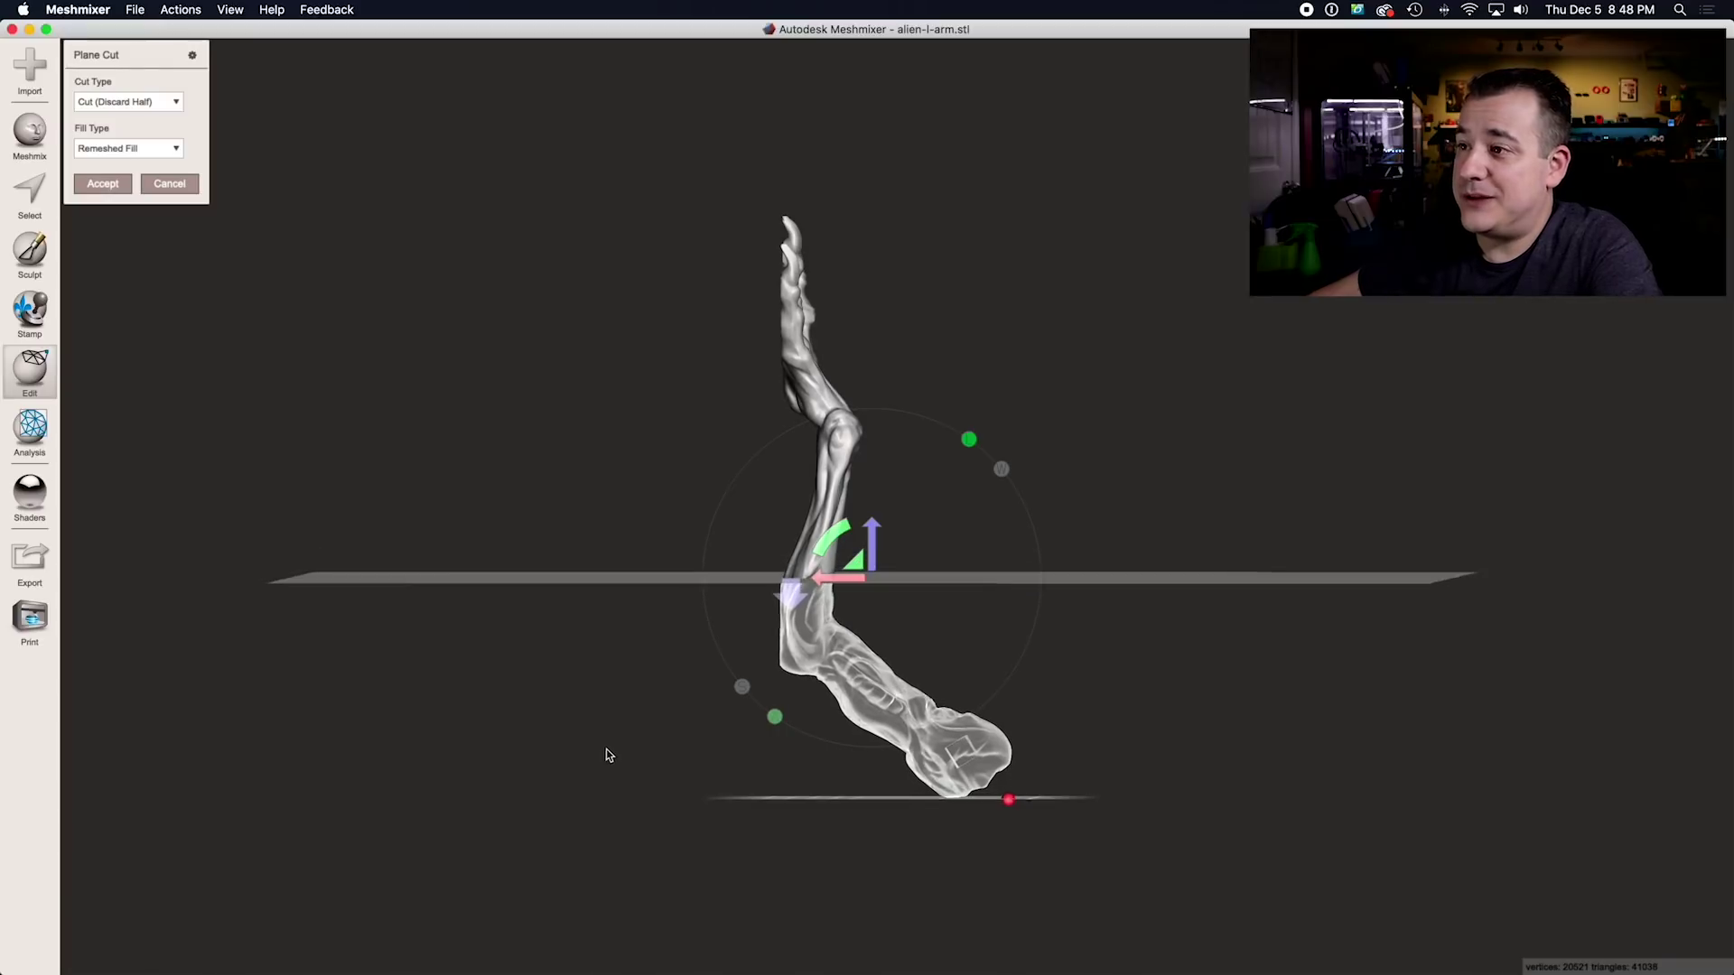
{"action": "left_click_drag", "start_coordinate": [854, 565], "coordinate": [843, 547]}
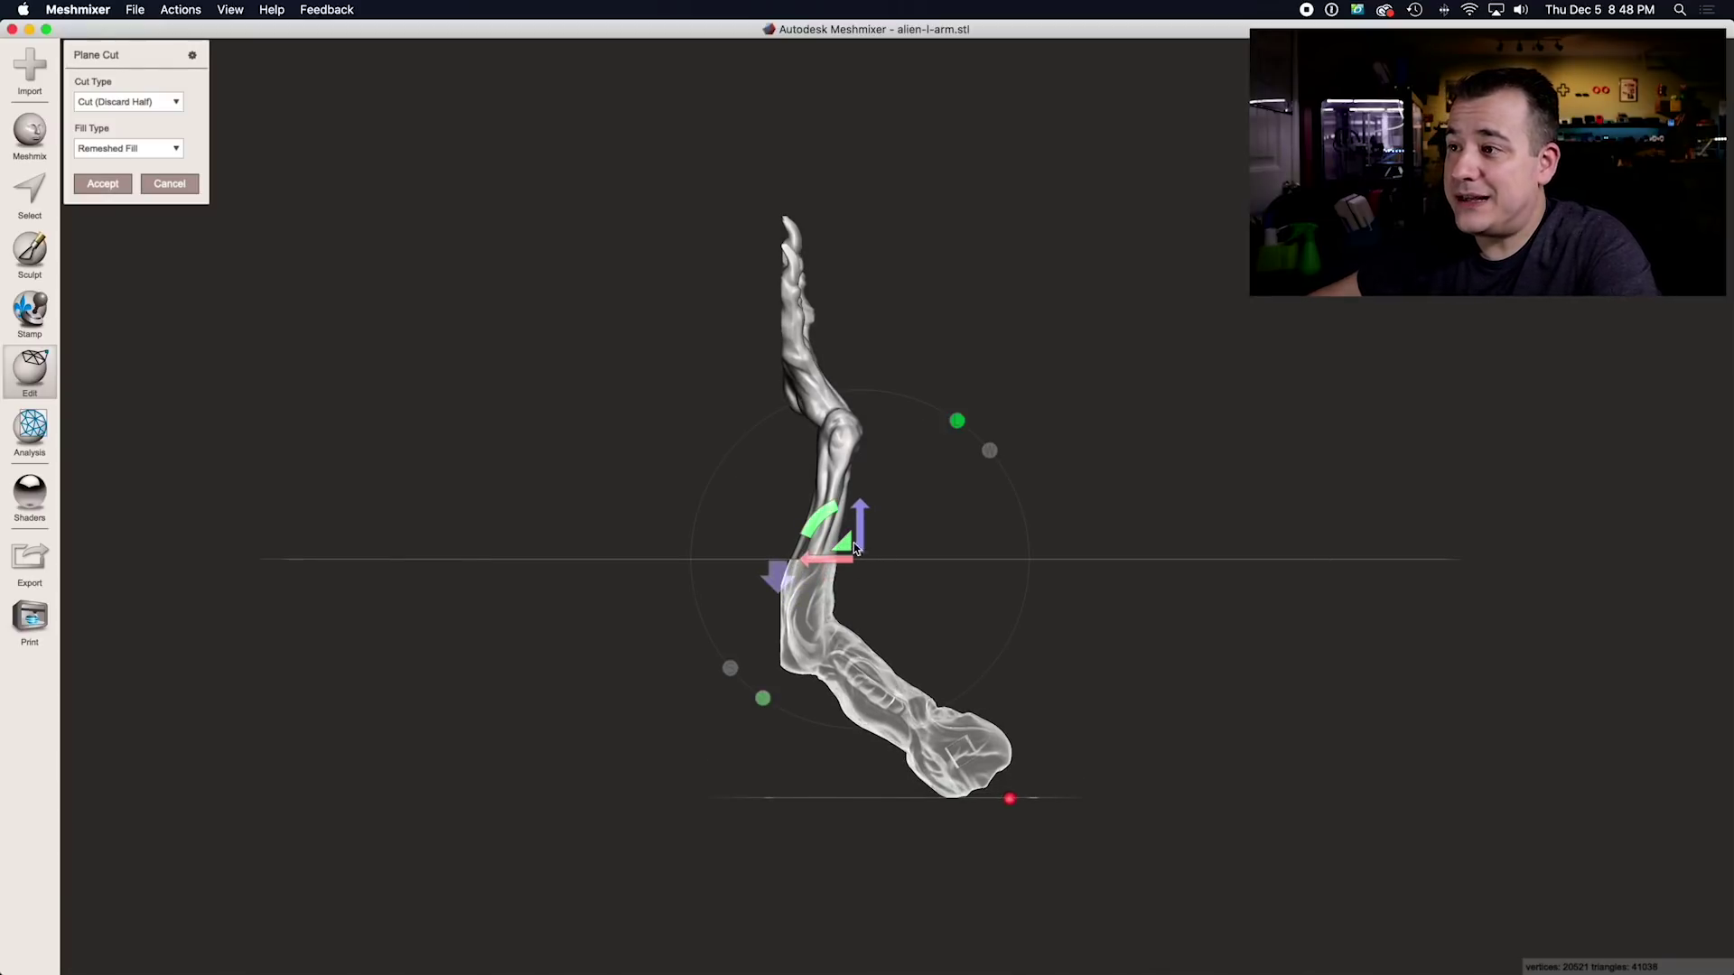
{"action": "mouse_move", "coordinate": [854, 548]}
{"action": "left_mouse_down"}
{"action": "mouse_move", "coordinate": [854, 501]}
{"action": "mouse_move", "coordinate": [851, 552]}
{"action": "left_mouse_up"}
{"action": "right_click_drag", "start_coordinate": [637, 666], "coordinate": [610, 689]}
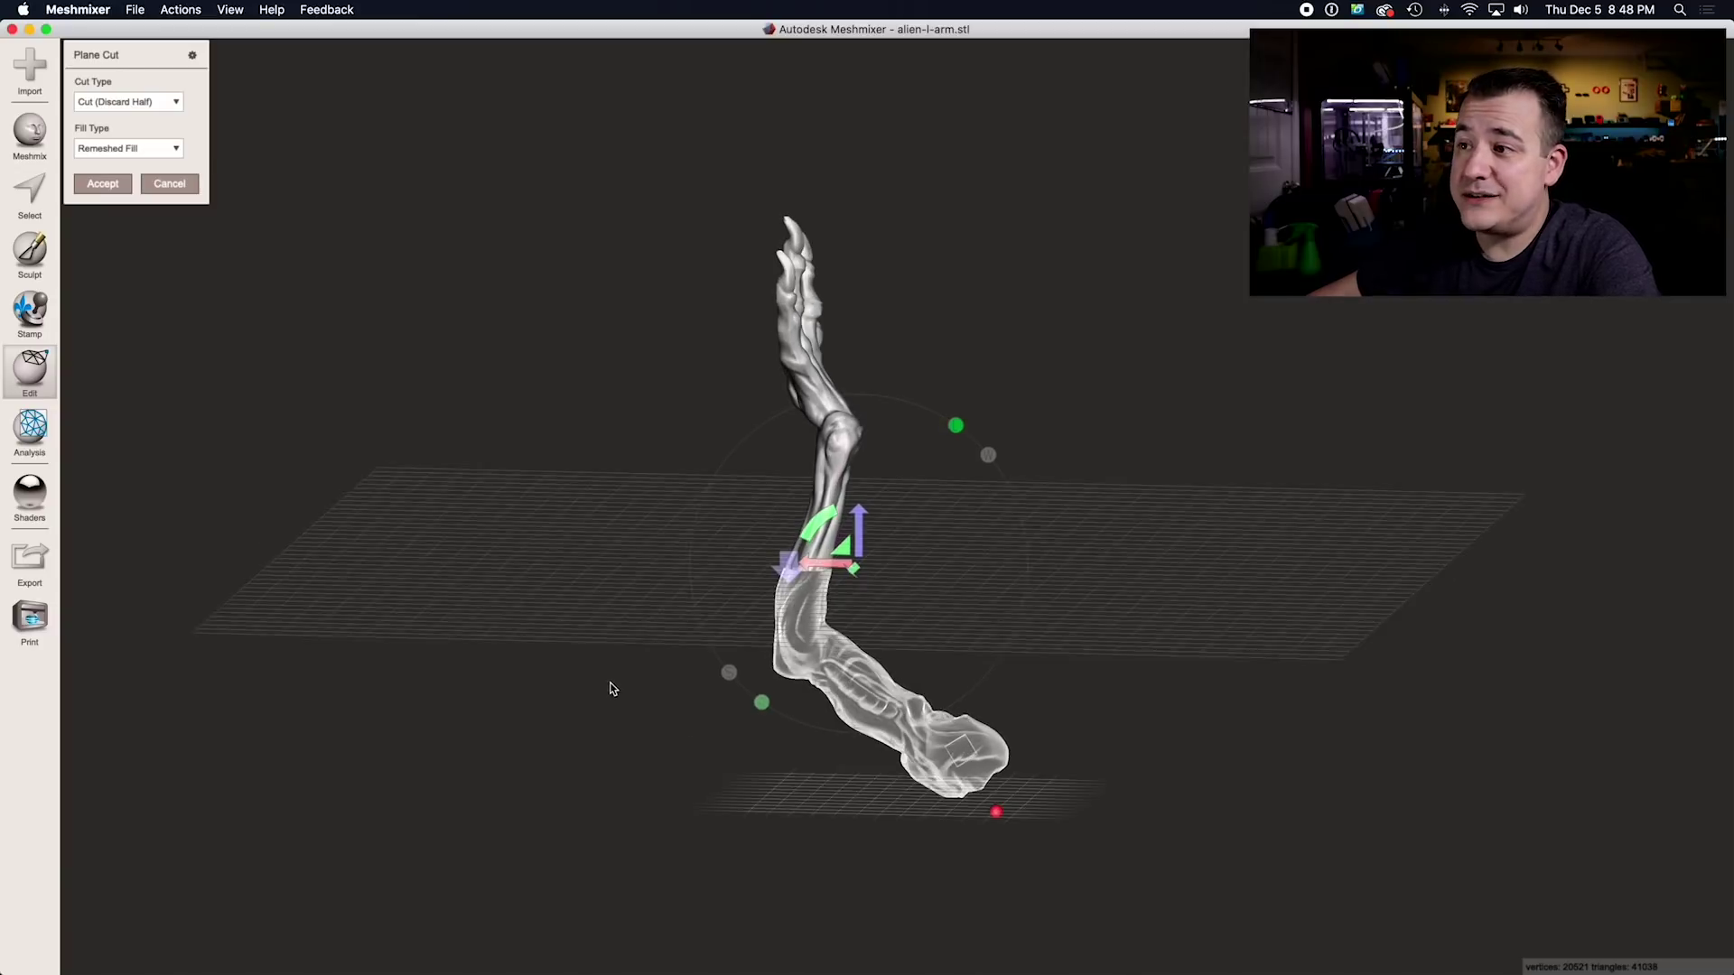
{"action": "right_click_drag", "start_coordinate": [720, 673], "coordinate": [607, 728]}
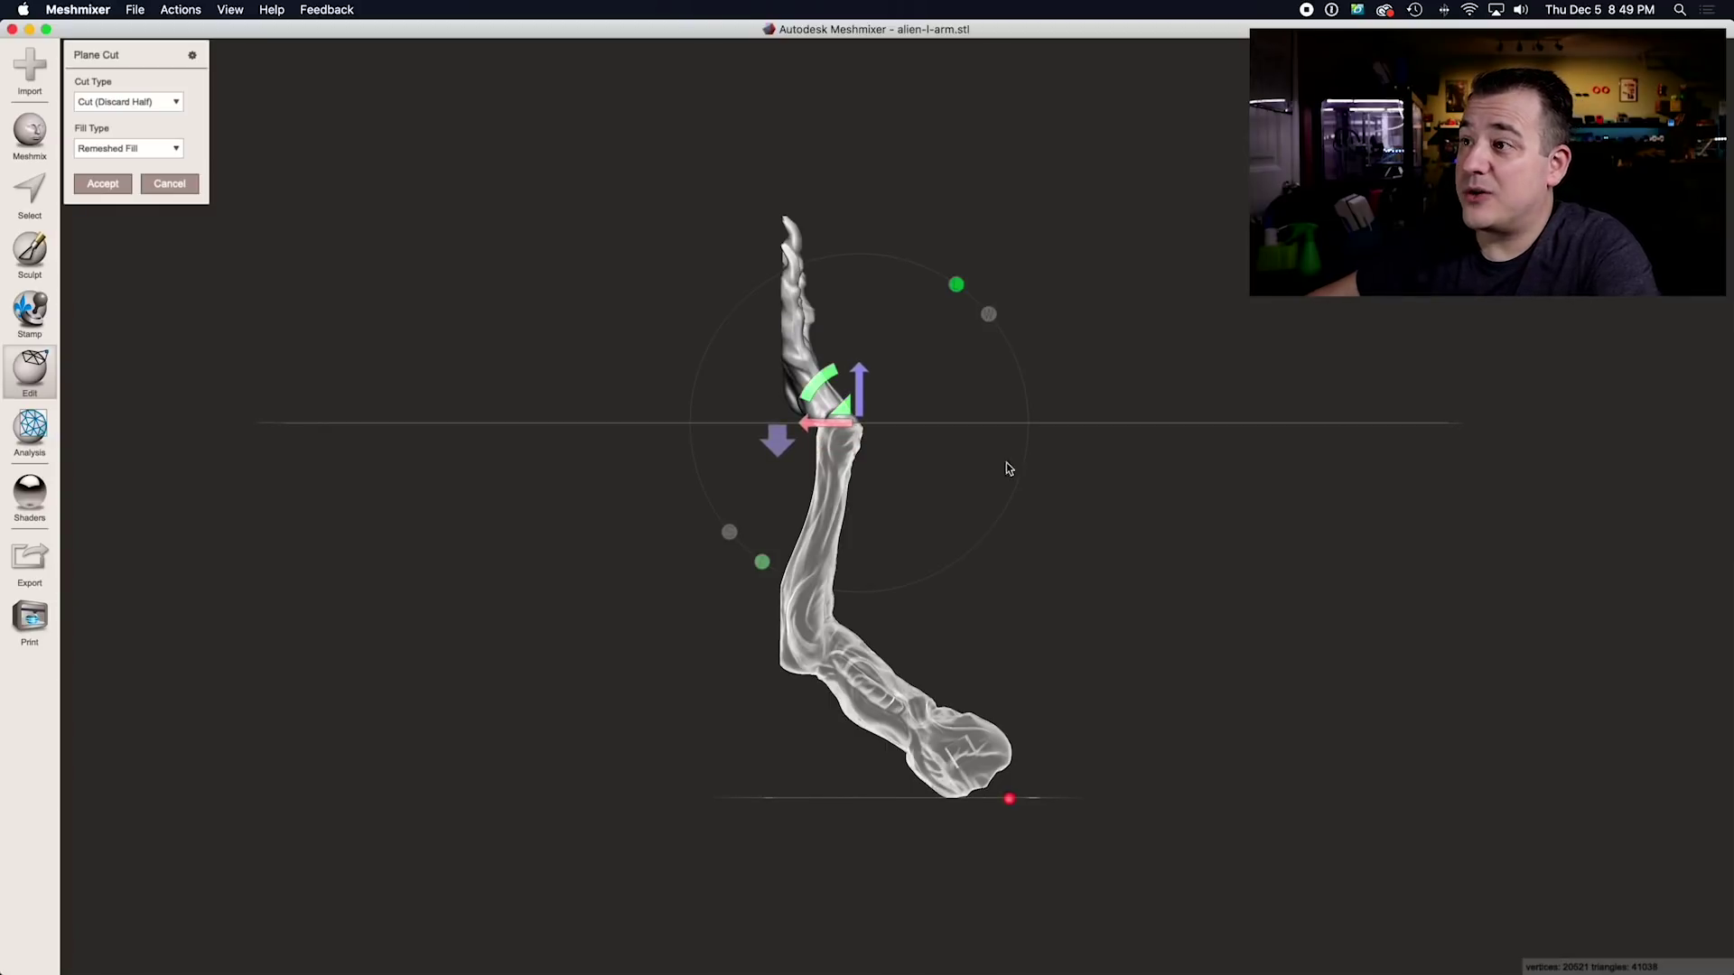
{"action": "right_click_drag", "start_coordinate": [1009, 469], "coordinate": [1157, 506]}
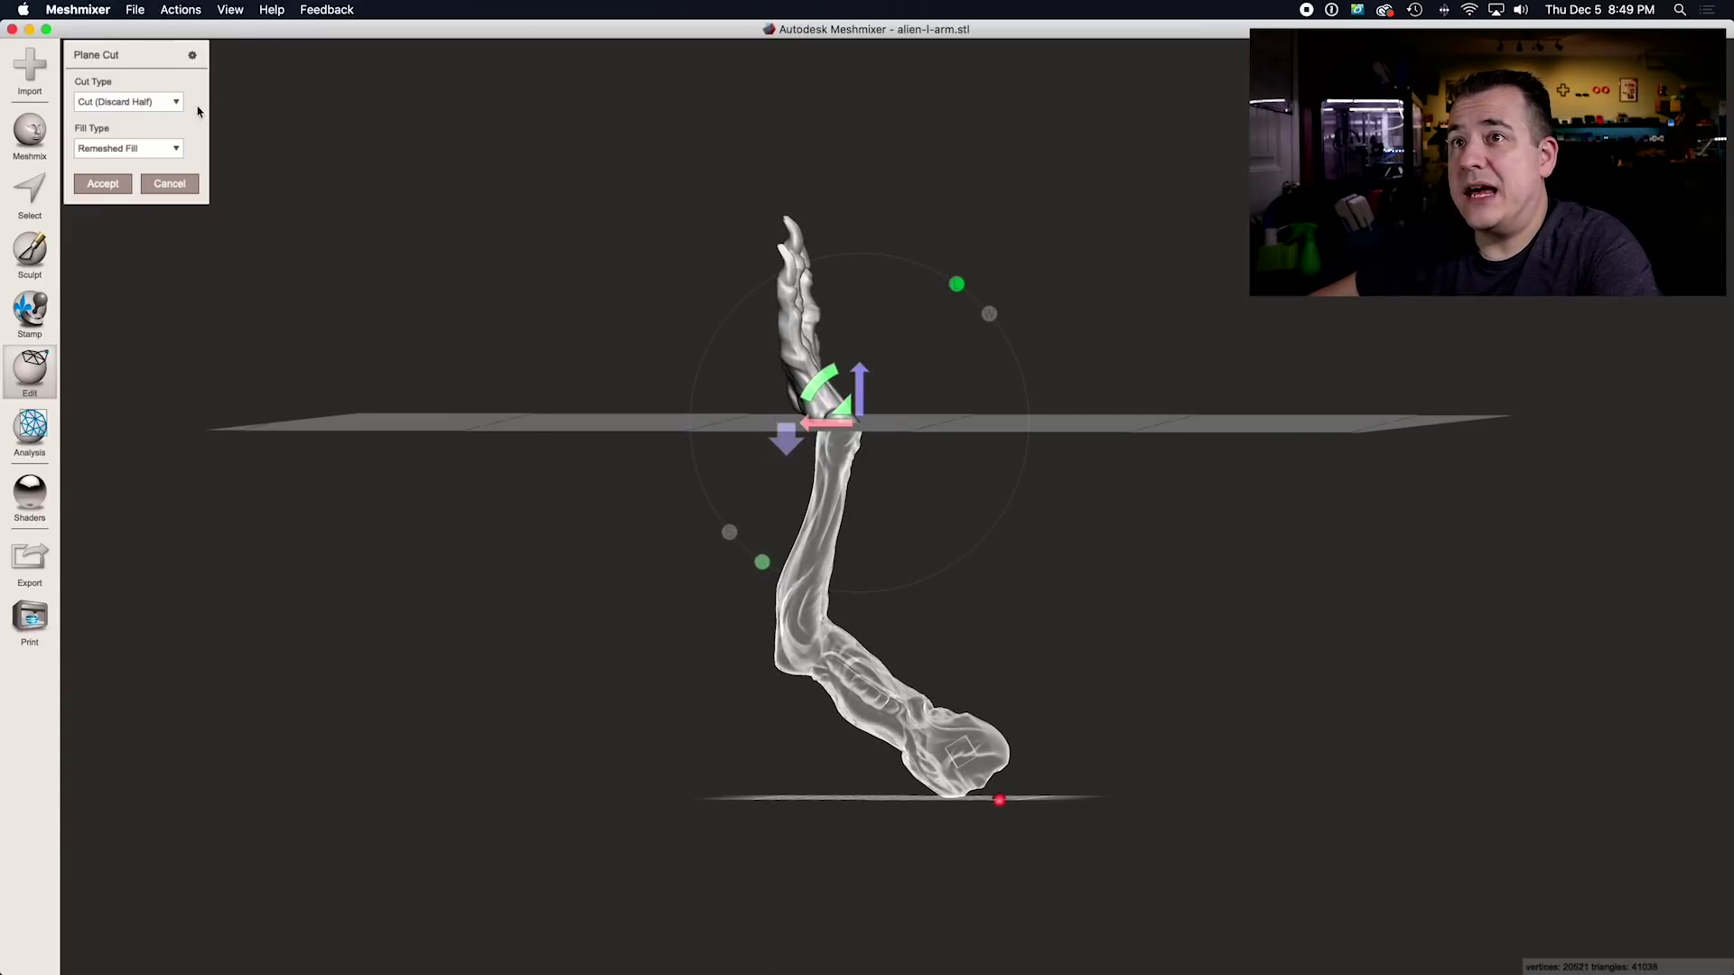
{"action": "left_click", "coordinate": [144, 107]}
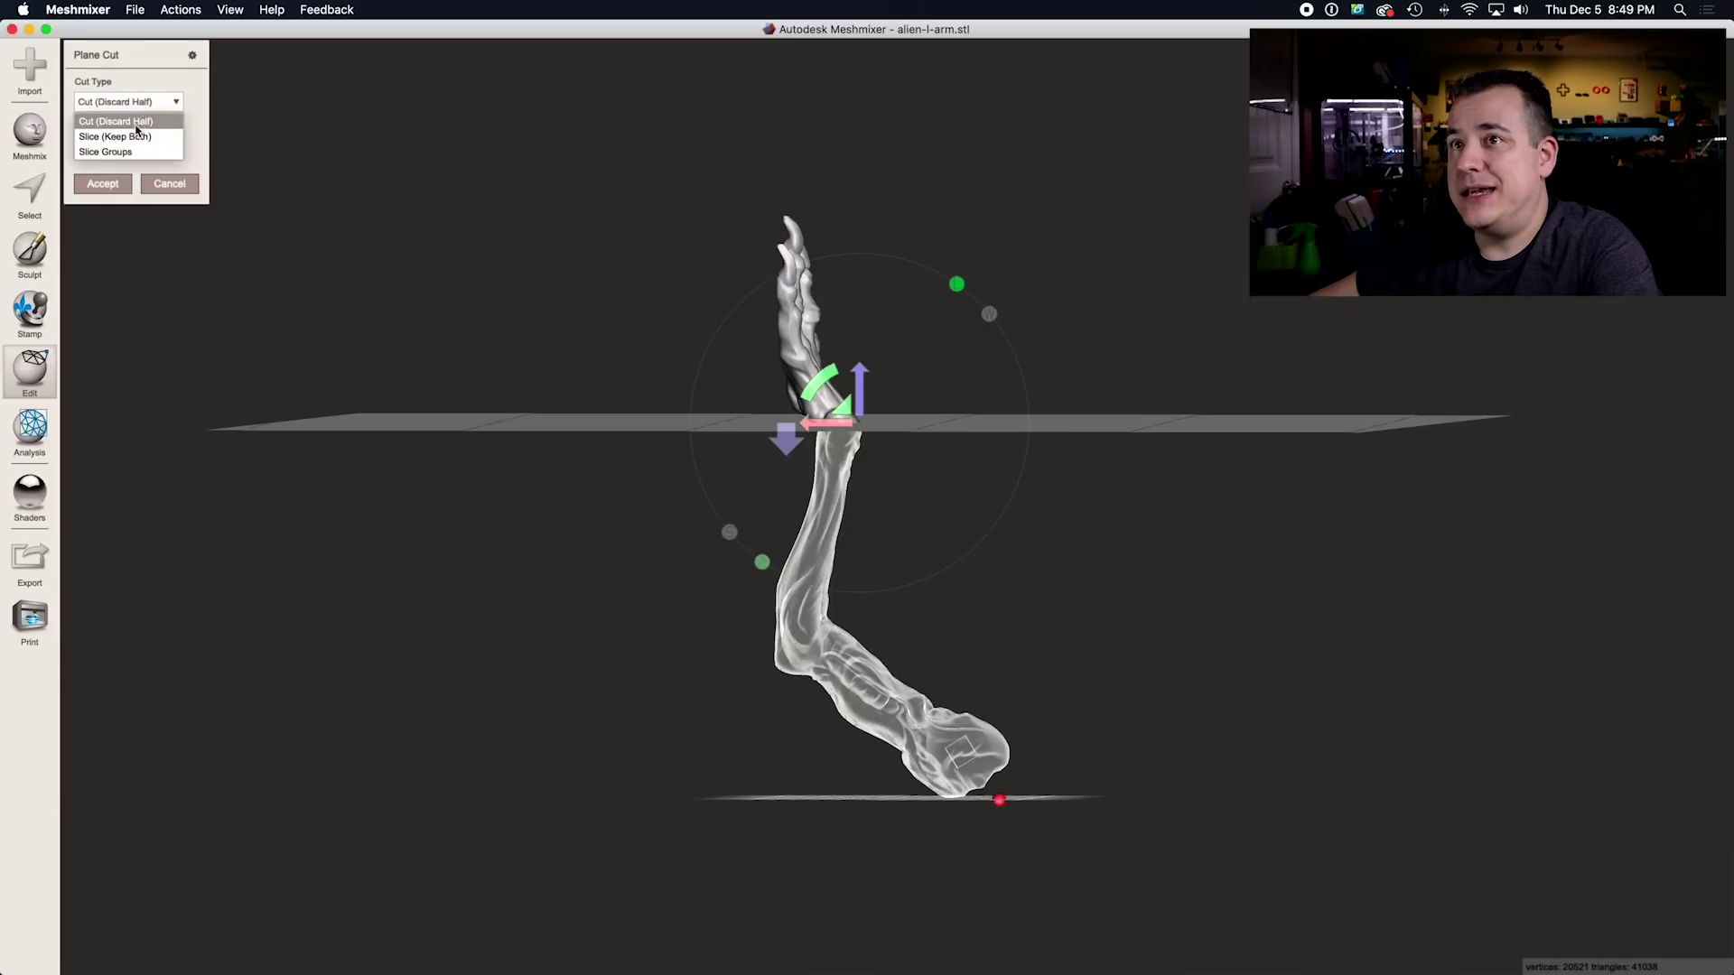
{"action": "left_click", "coordinate": [100, 136]}
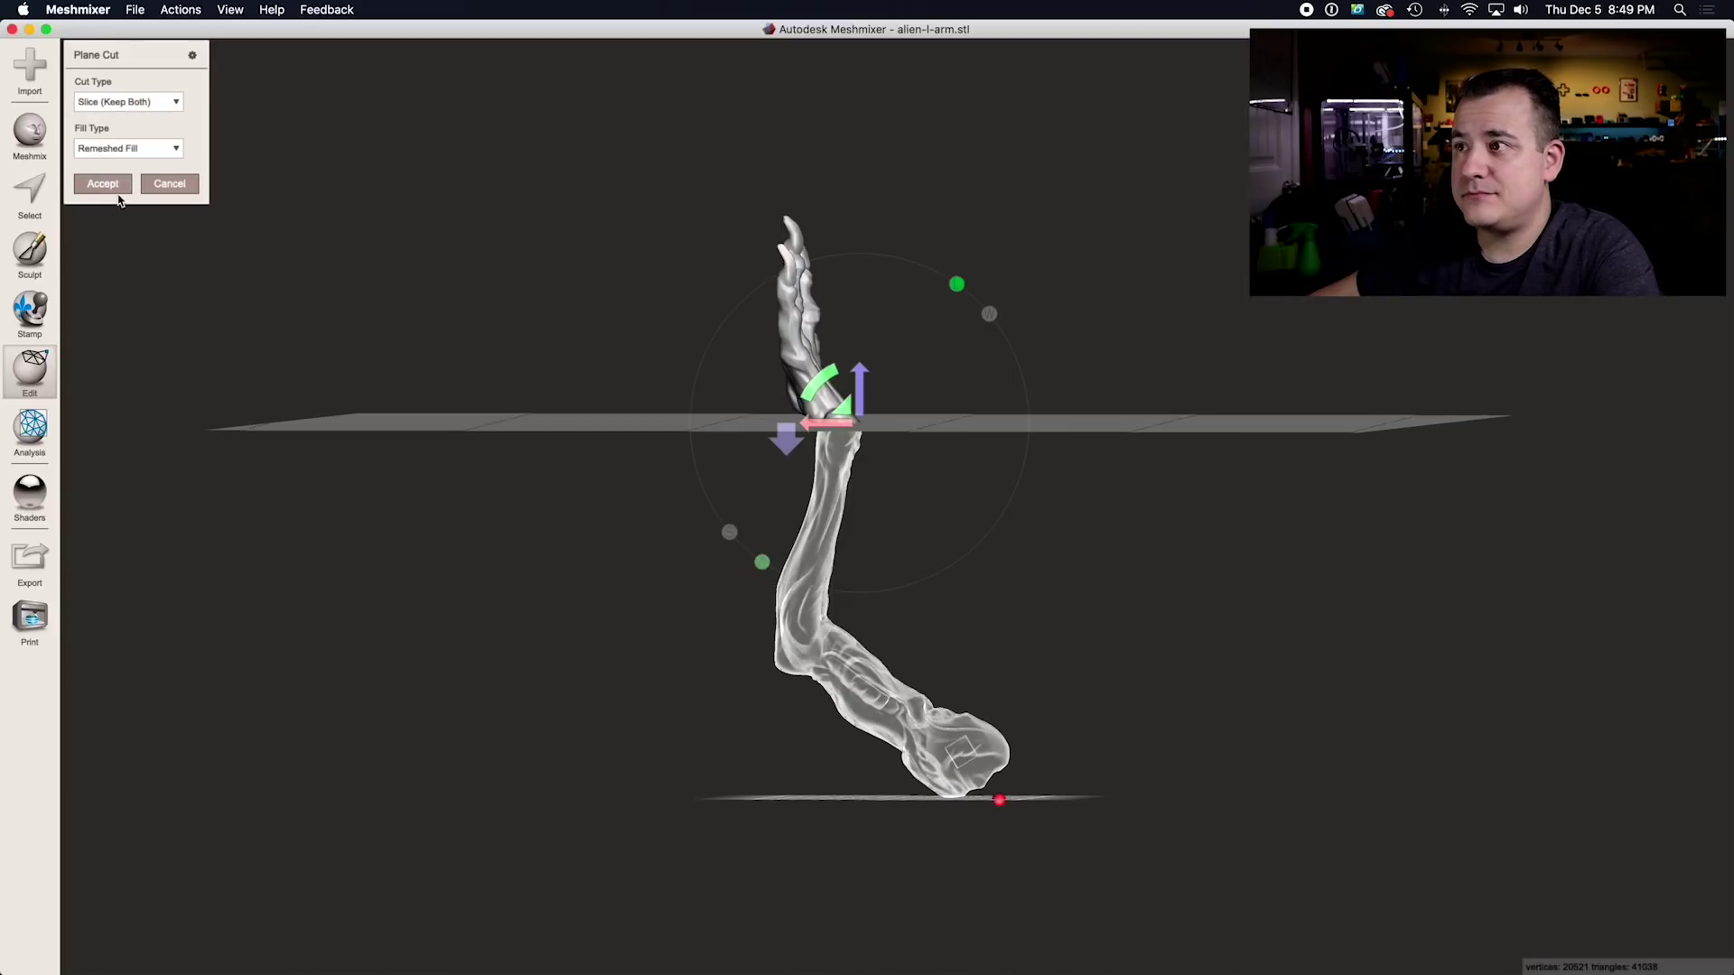
{"action": "left_click", "coordinate": [102, 183]}
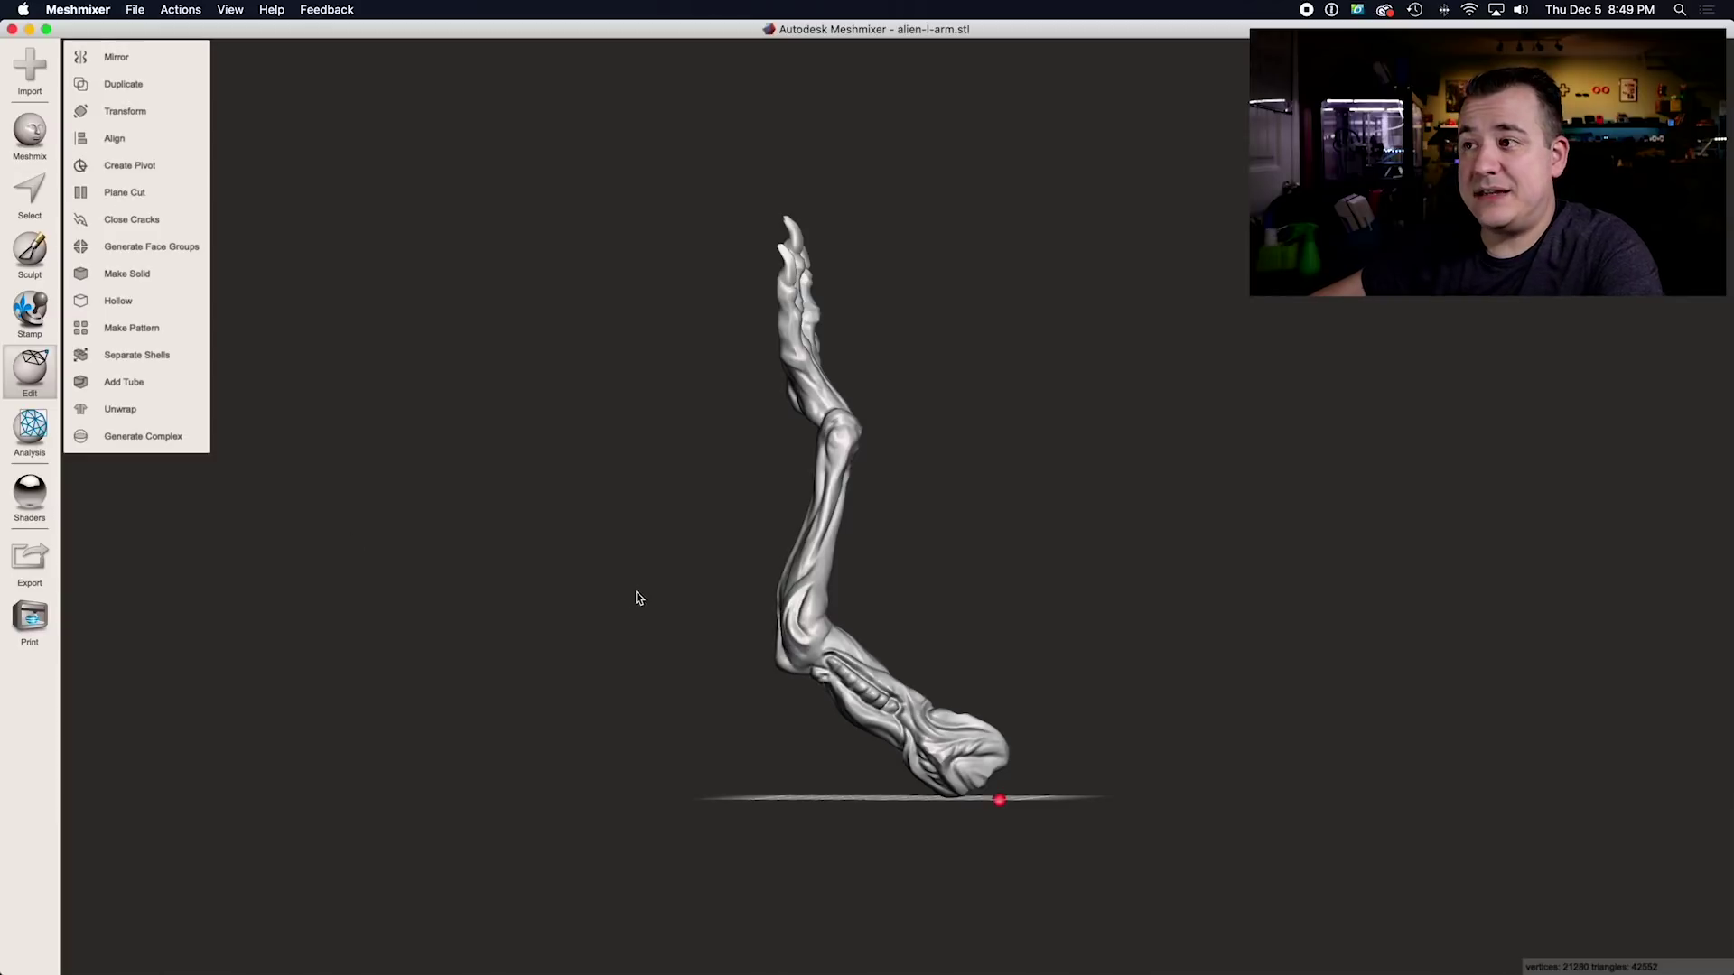
Separate the sliced arm into shells, select the hand piece and orbit to inspect its cut base.
{"action": "right_click_drag", "start_coordinate": [638, 596], "coordinate": [646, 584]}
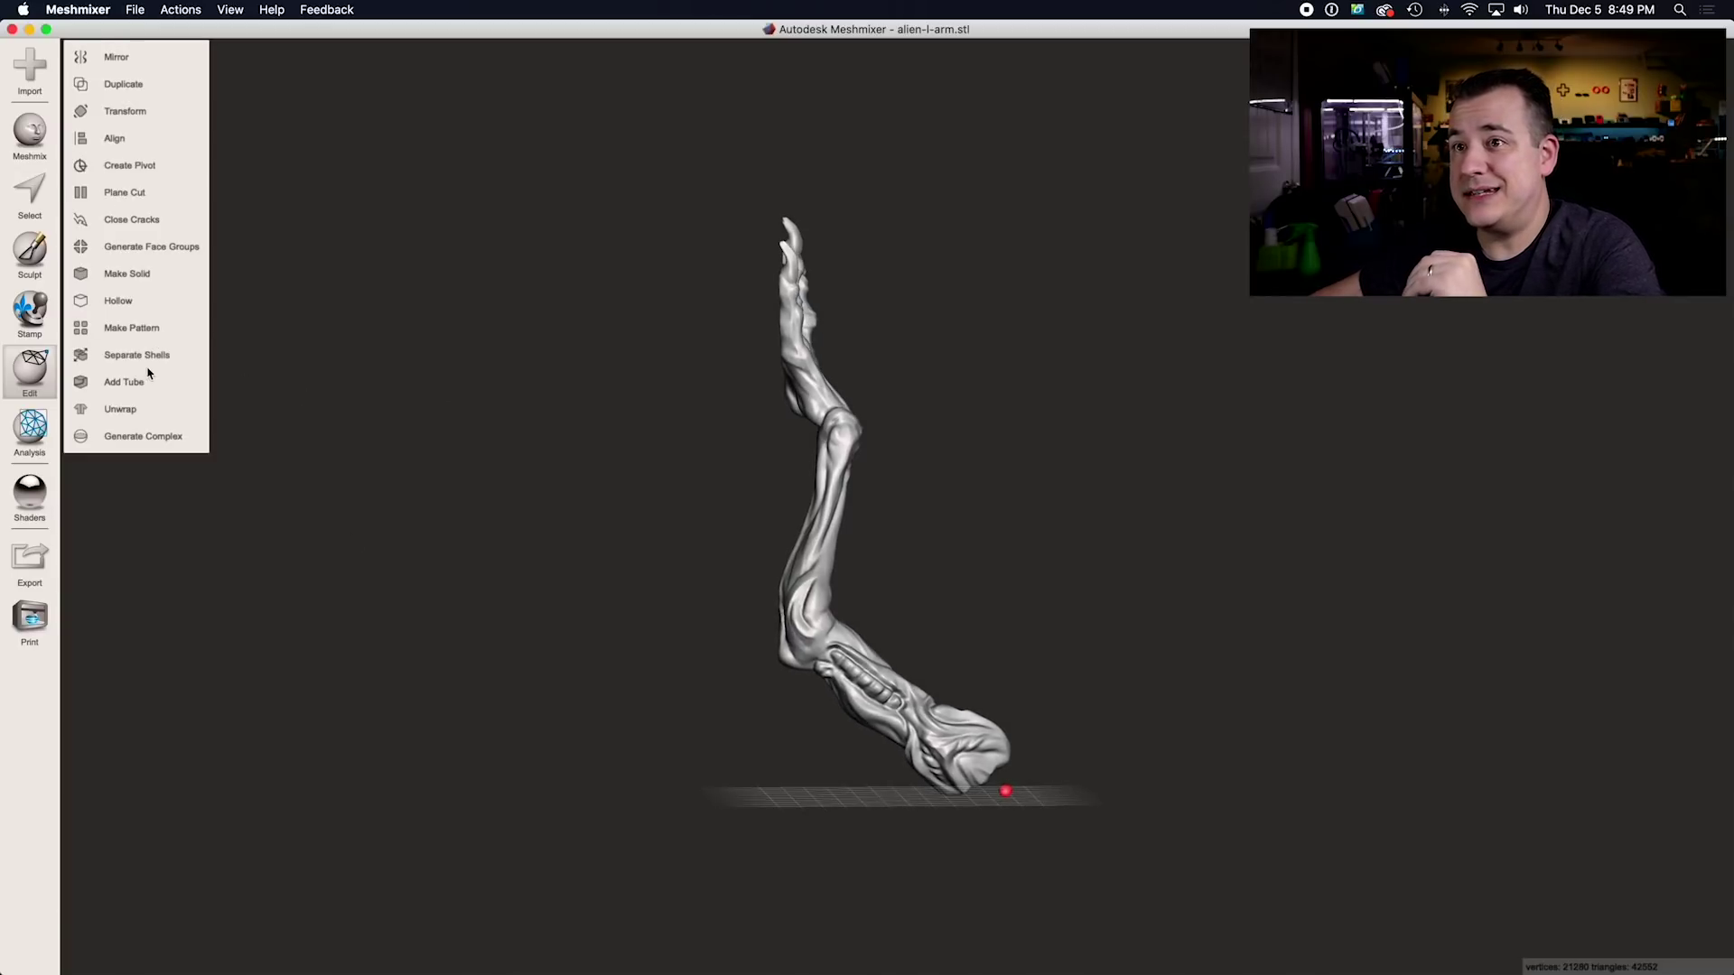
{"action": "left_click", "coordinate": [140, 362]}
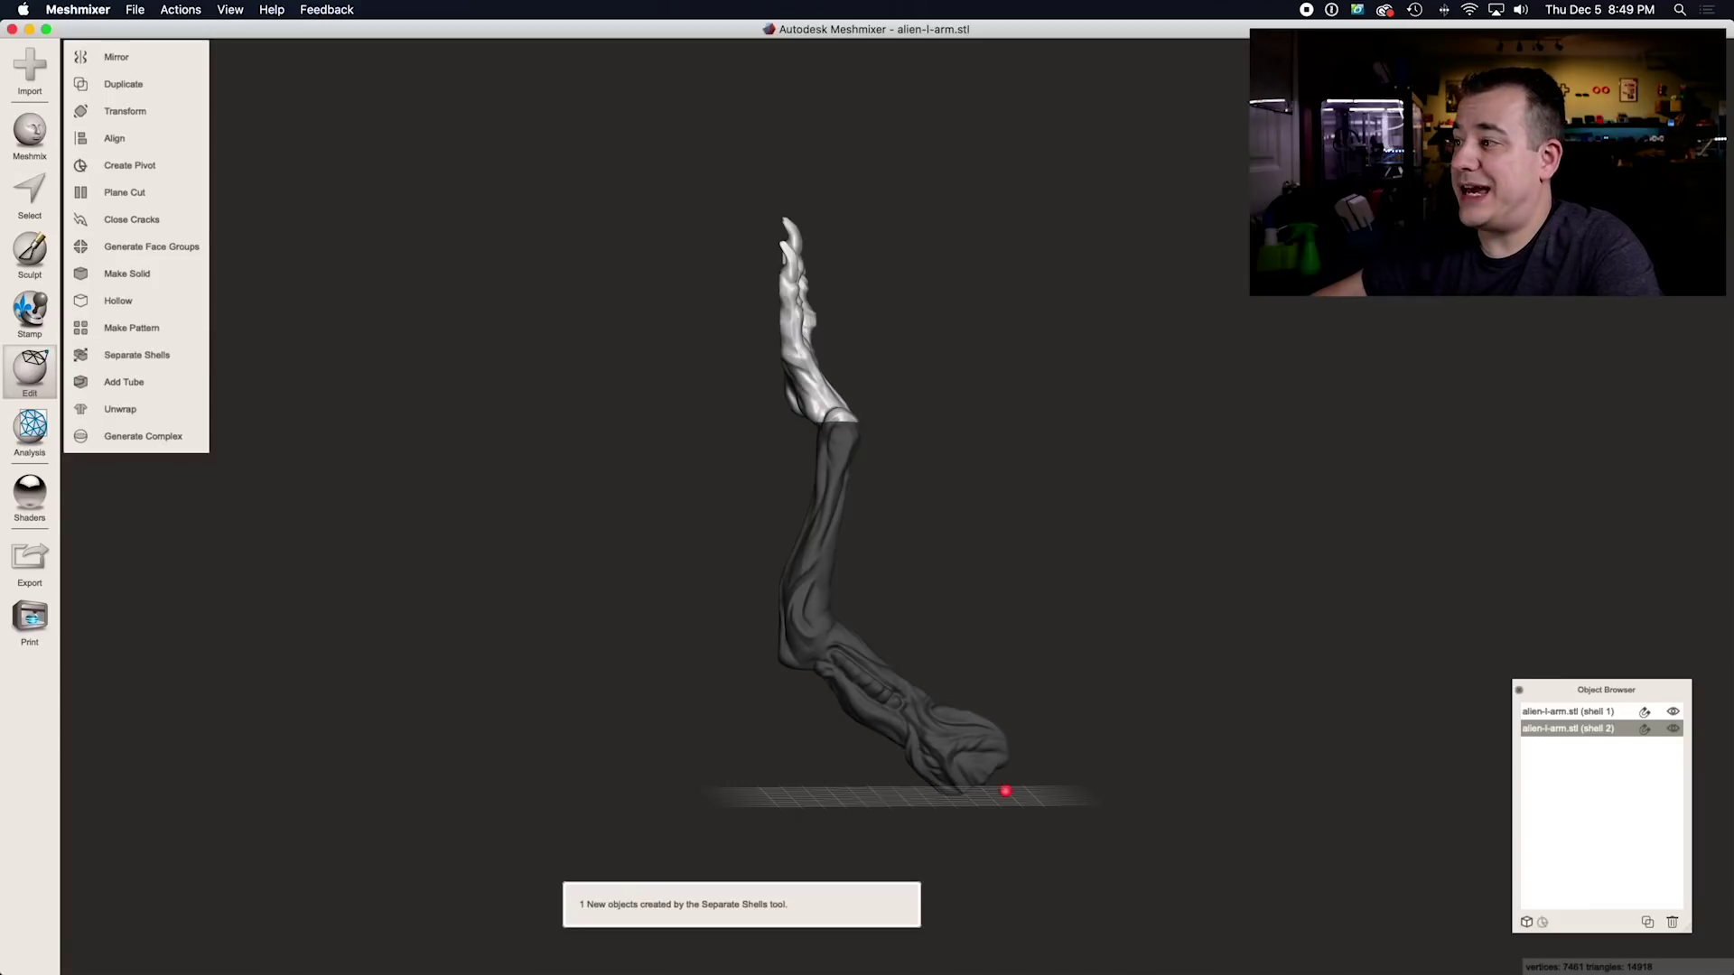
{"action": "left_click", "coordinate": [800, 413]}
{"action": "left_click", "coordinate": [813, 394]}
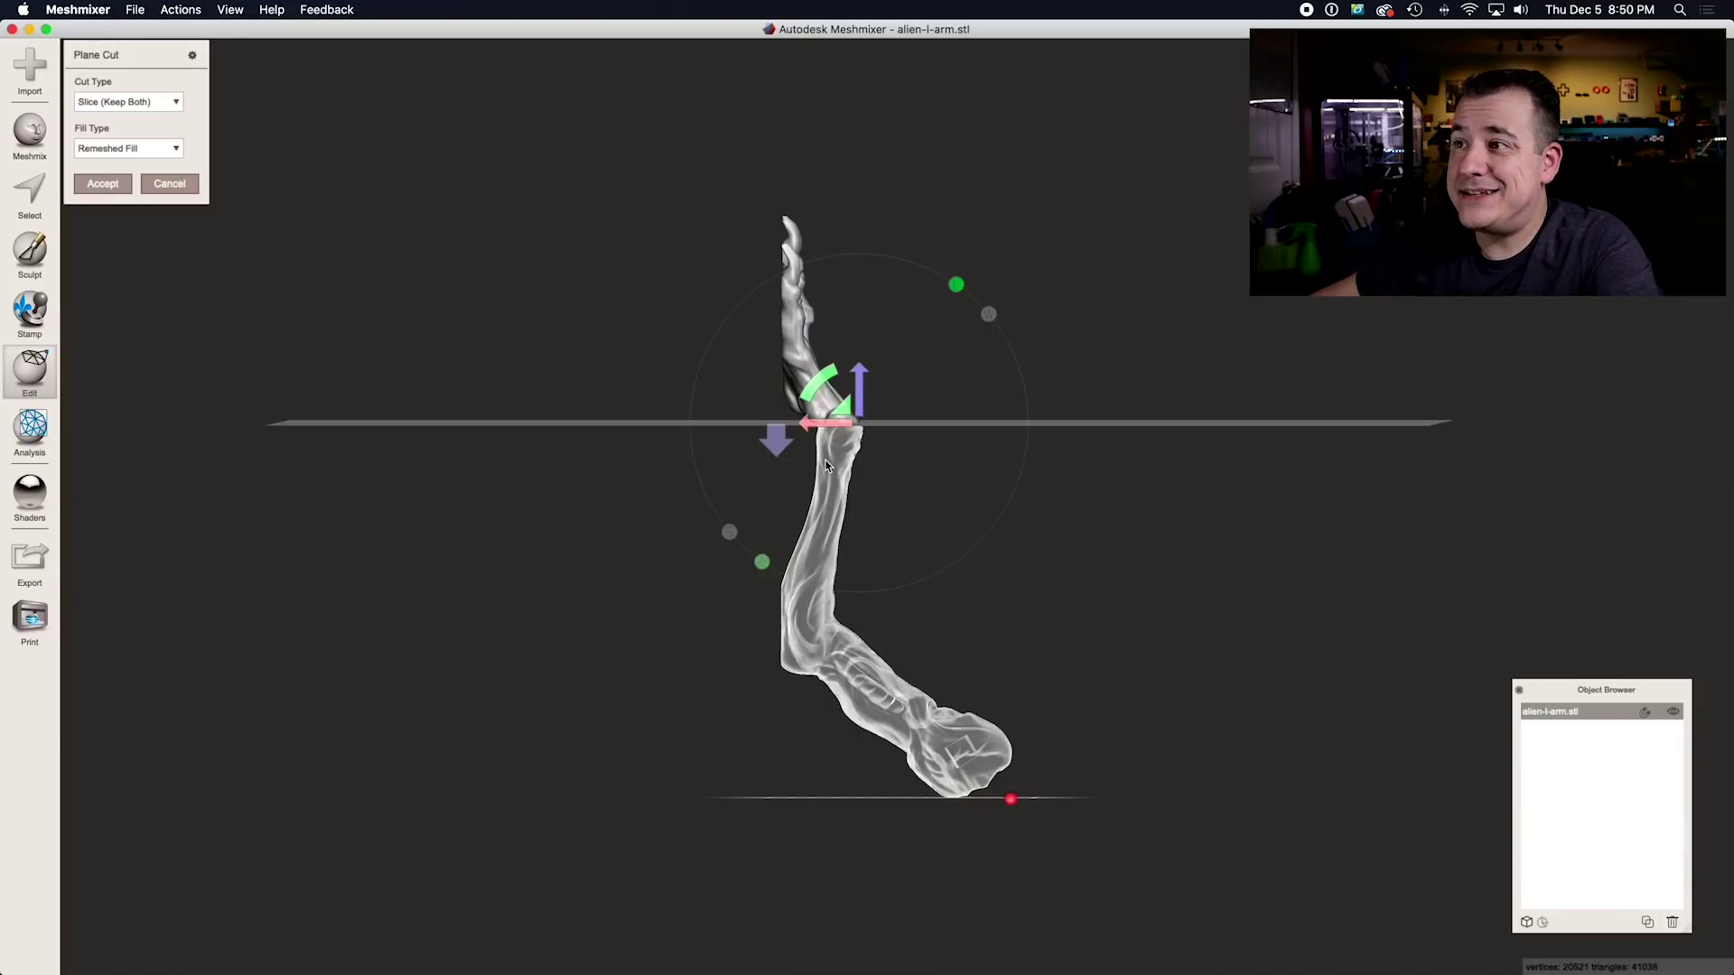
{"action": "left_click_drag", "start_coordinate": [812, 387], "coordinate": [798, 391]}
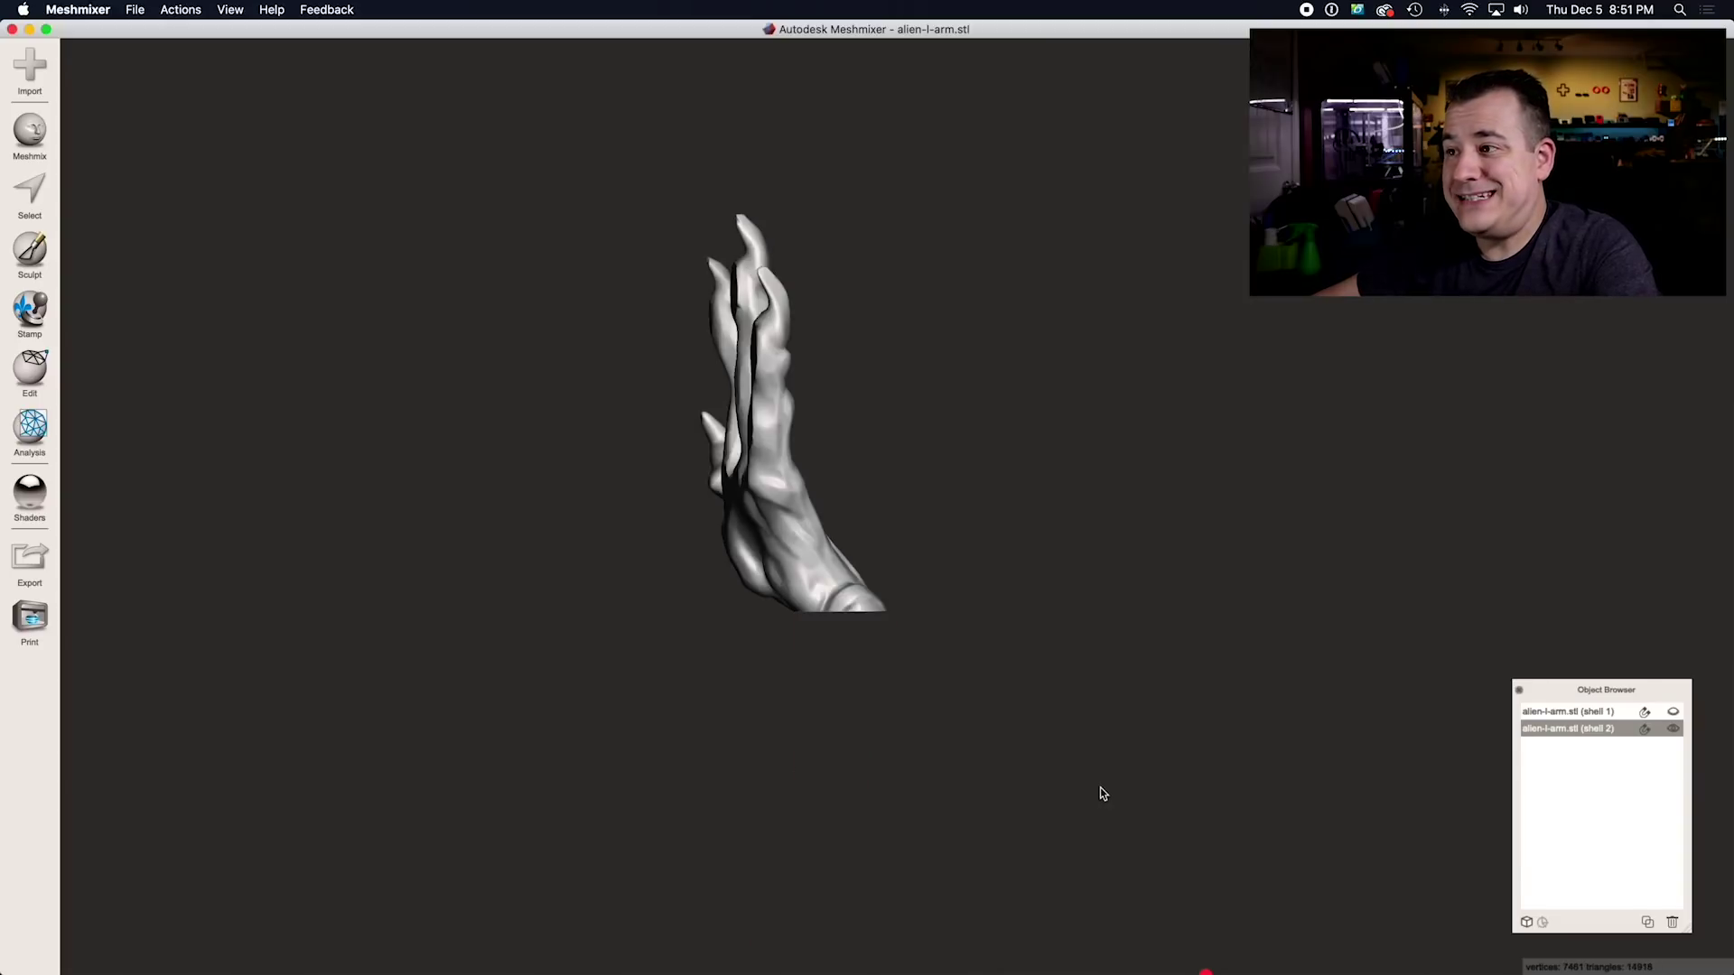
{"action": "right_click_drag", "start_coordinate": [1069, 782], "coordinate": [975, 619]}
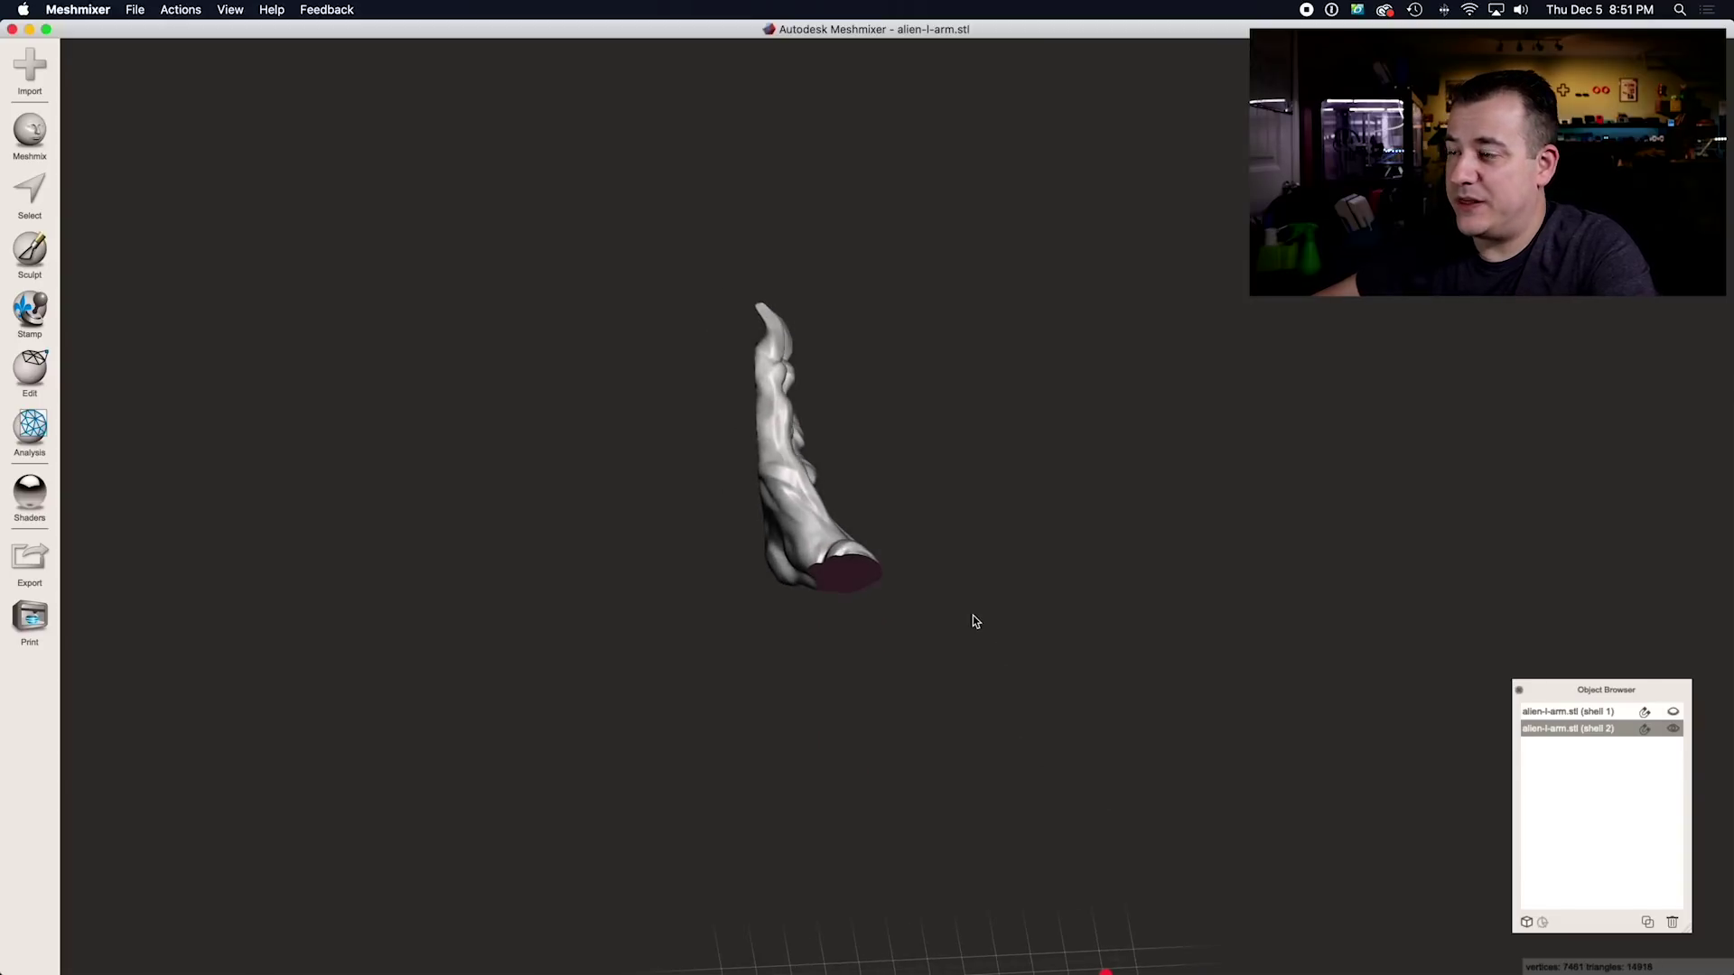
{"action": "scroll", "coordinate": [815, 596], "scroll_direction": "up", "scroll_amount": 3}
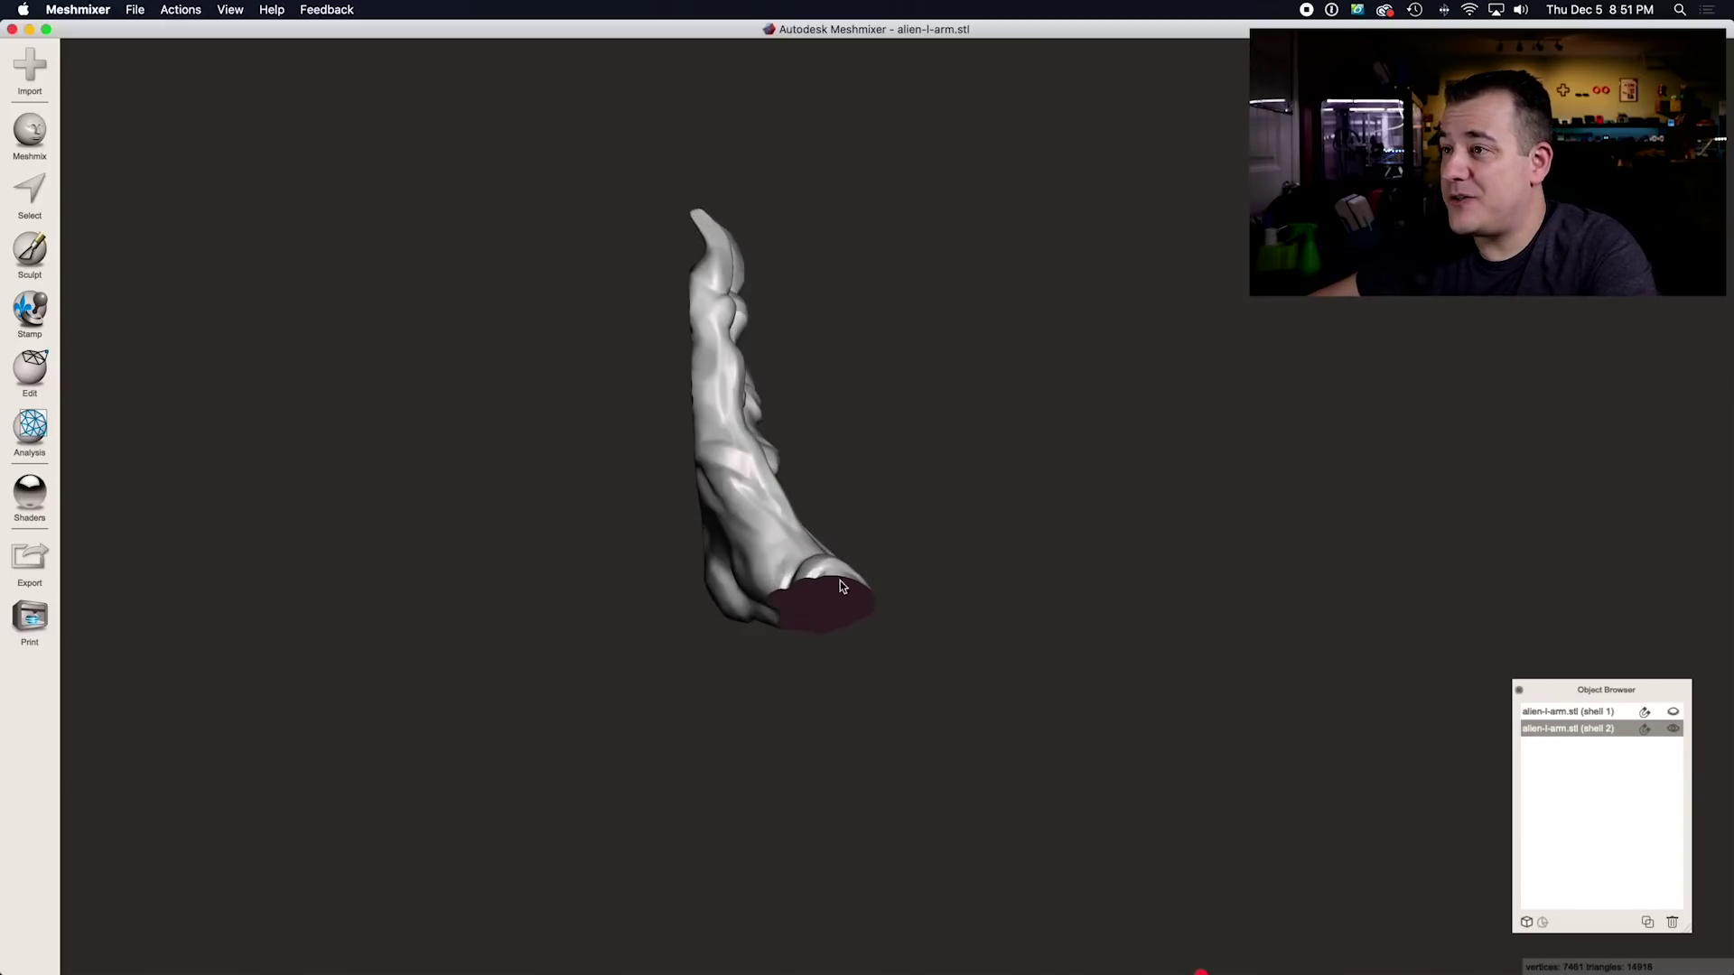
{"action": "mouse_move", "coordinate": [671, 659]}
{"action": "right_mouse_down"}
{"action": "mouse_move", "coordinate": [723, 665]}
{"action": "mouse_move", "coordinate": [696, 659]}
{"action": "right_mouse_up"}
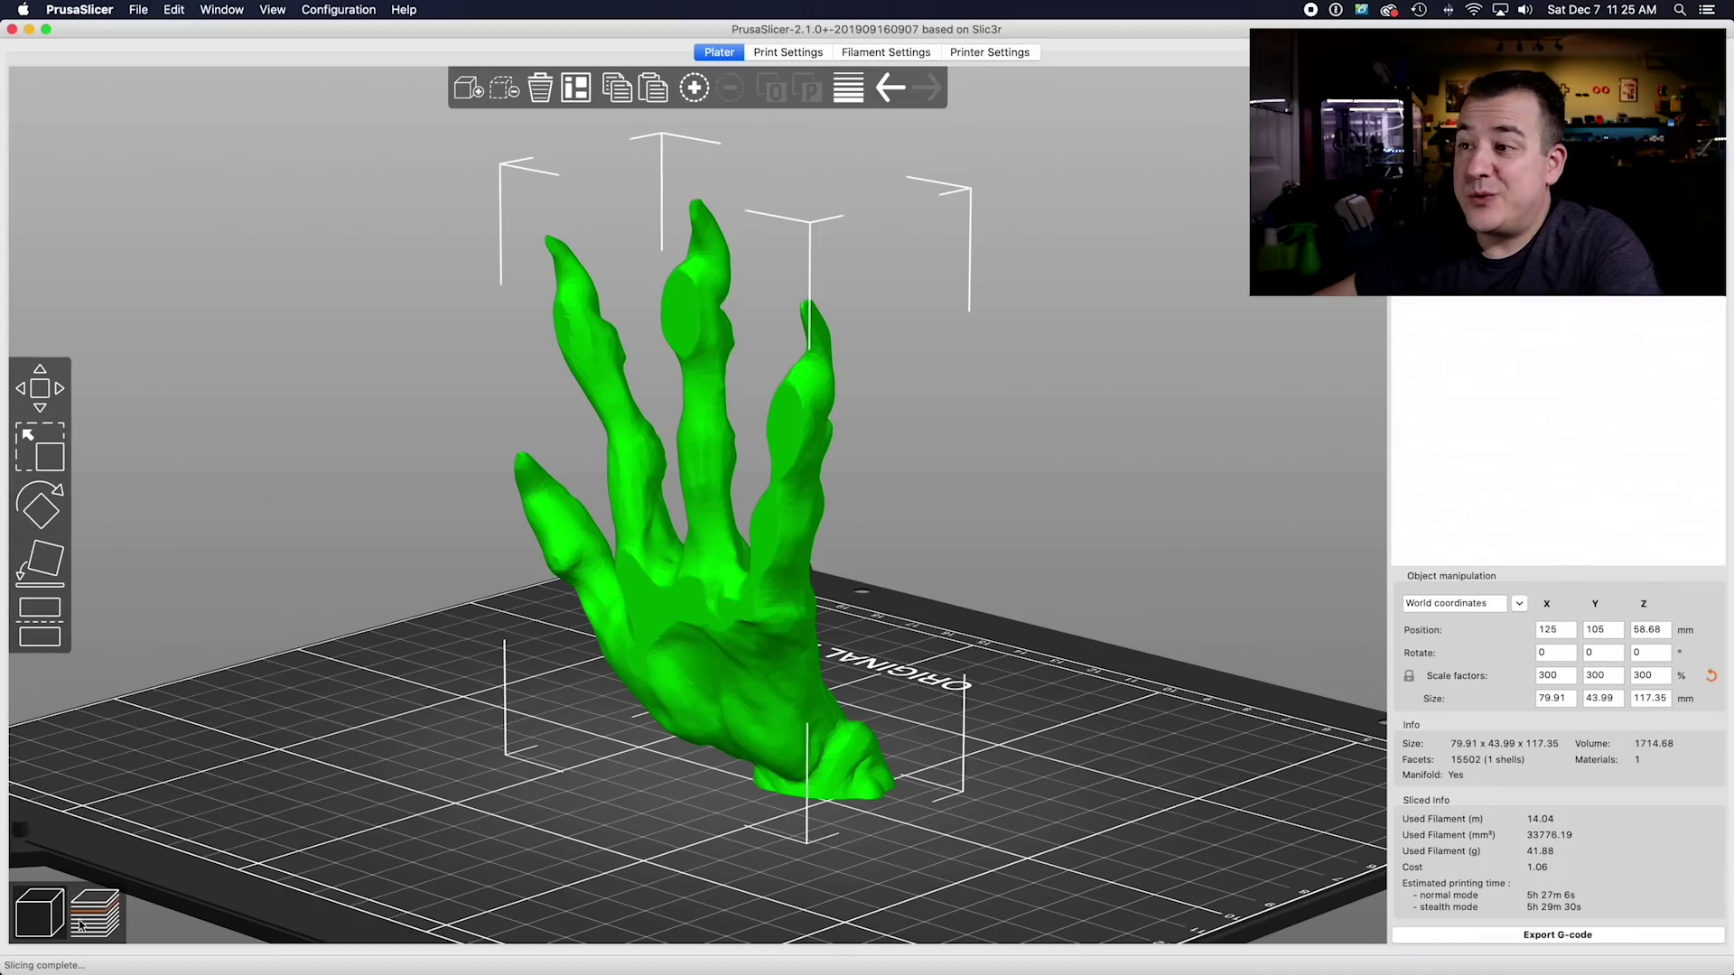
{"action": "left_click", "coordinate": [96, 912]}
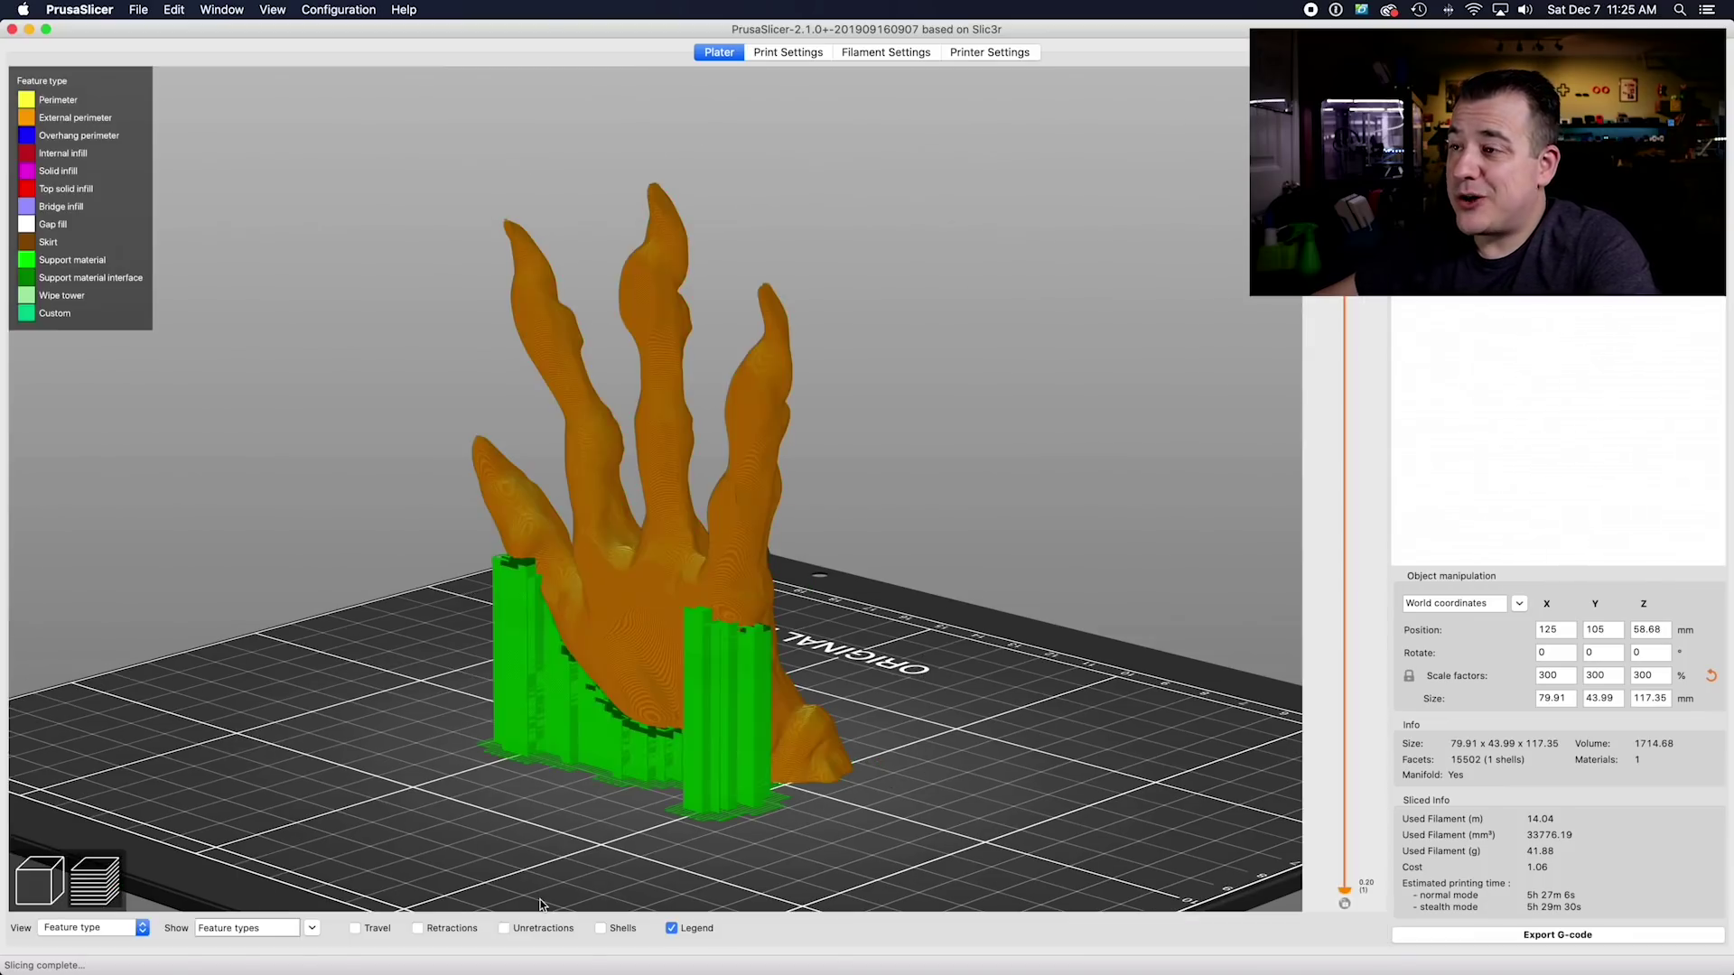
Orbit the PrusaSlicer preview to look down on the sliced hand and its supports.
{"action": "mouse_move", "coordinate": [611, 867]}
{"action": "left_mouse_down"}
{"action": "mouse_move", "coordinate": [698, 835]}
{"action": "mouse_move", "coordinate": [615, 860]}
{"action": "left_mouse_up"}
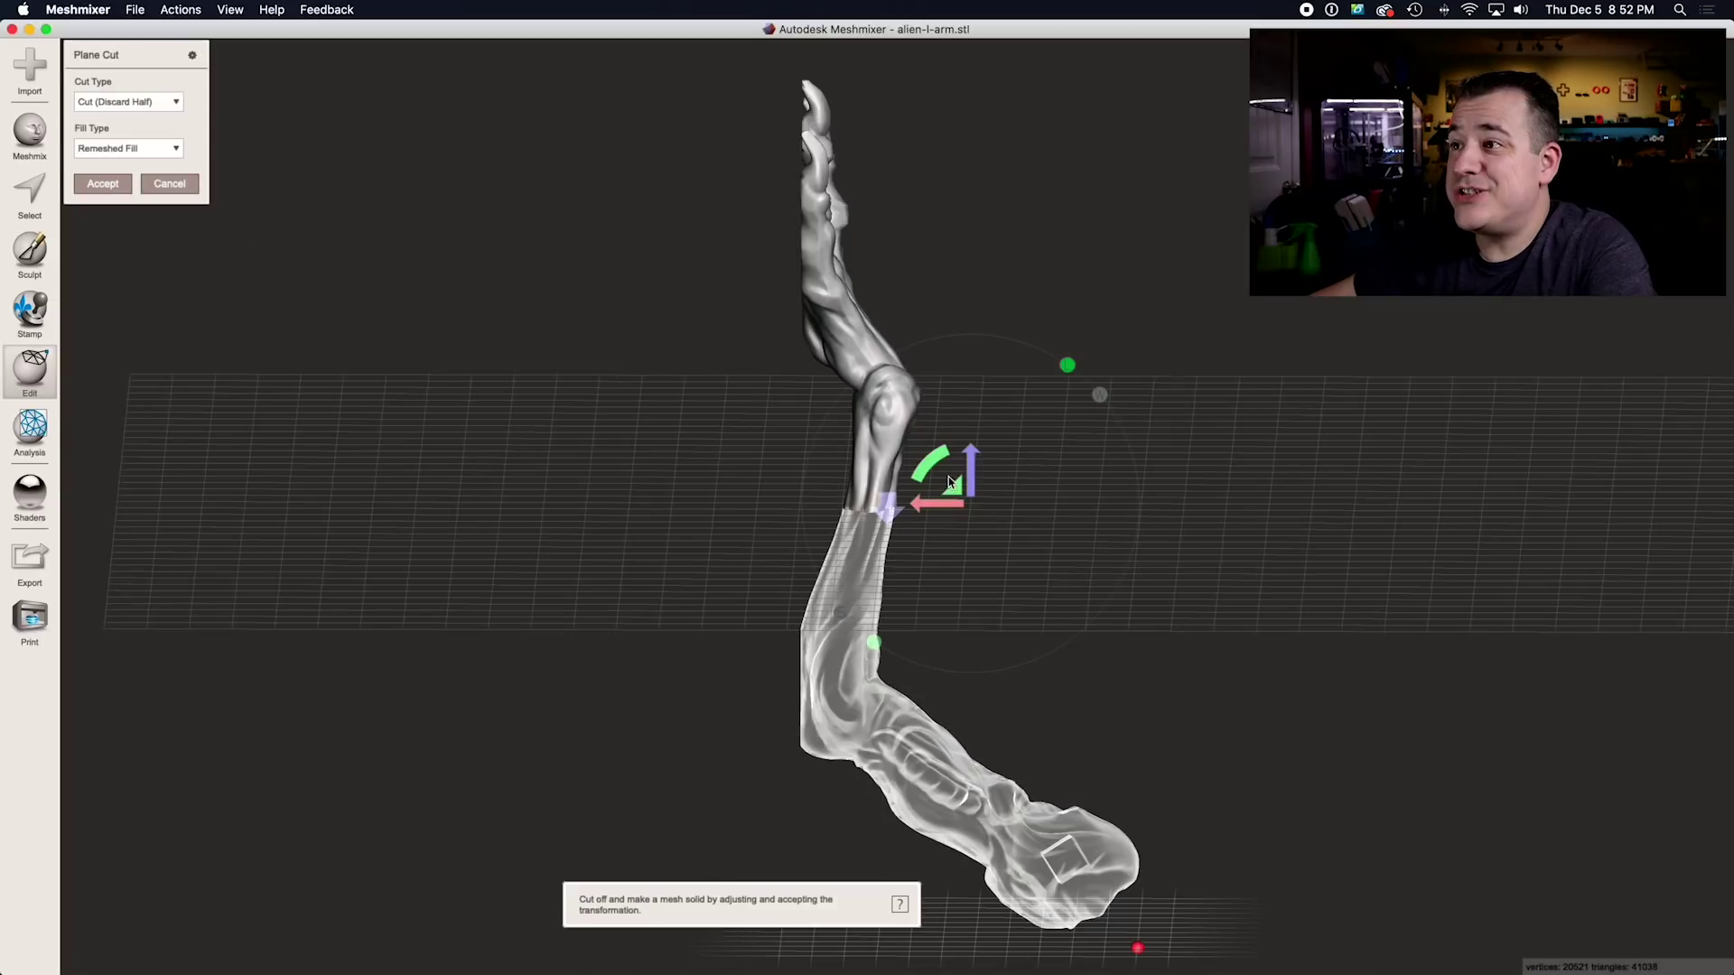
Raise the cut plane up the arm, tilt it to a steeper angle and apply the cut.
{"action": "left_click_drag", "start_coordinate": [950, 483], "coordinate": [935, 361]}
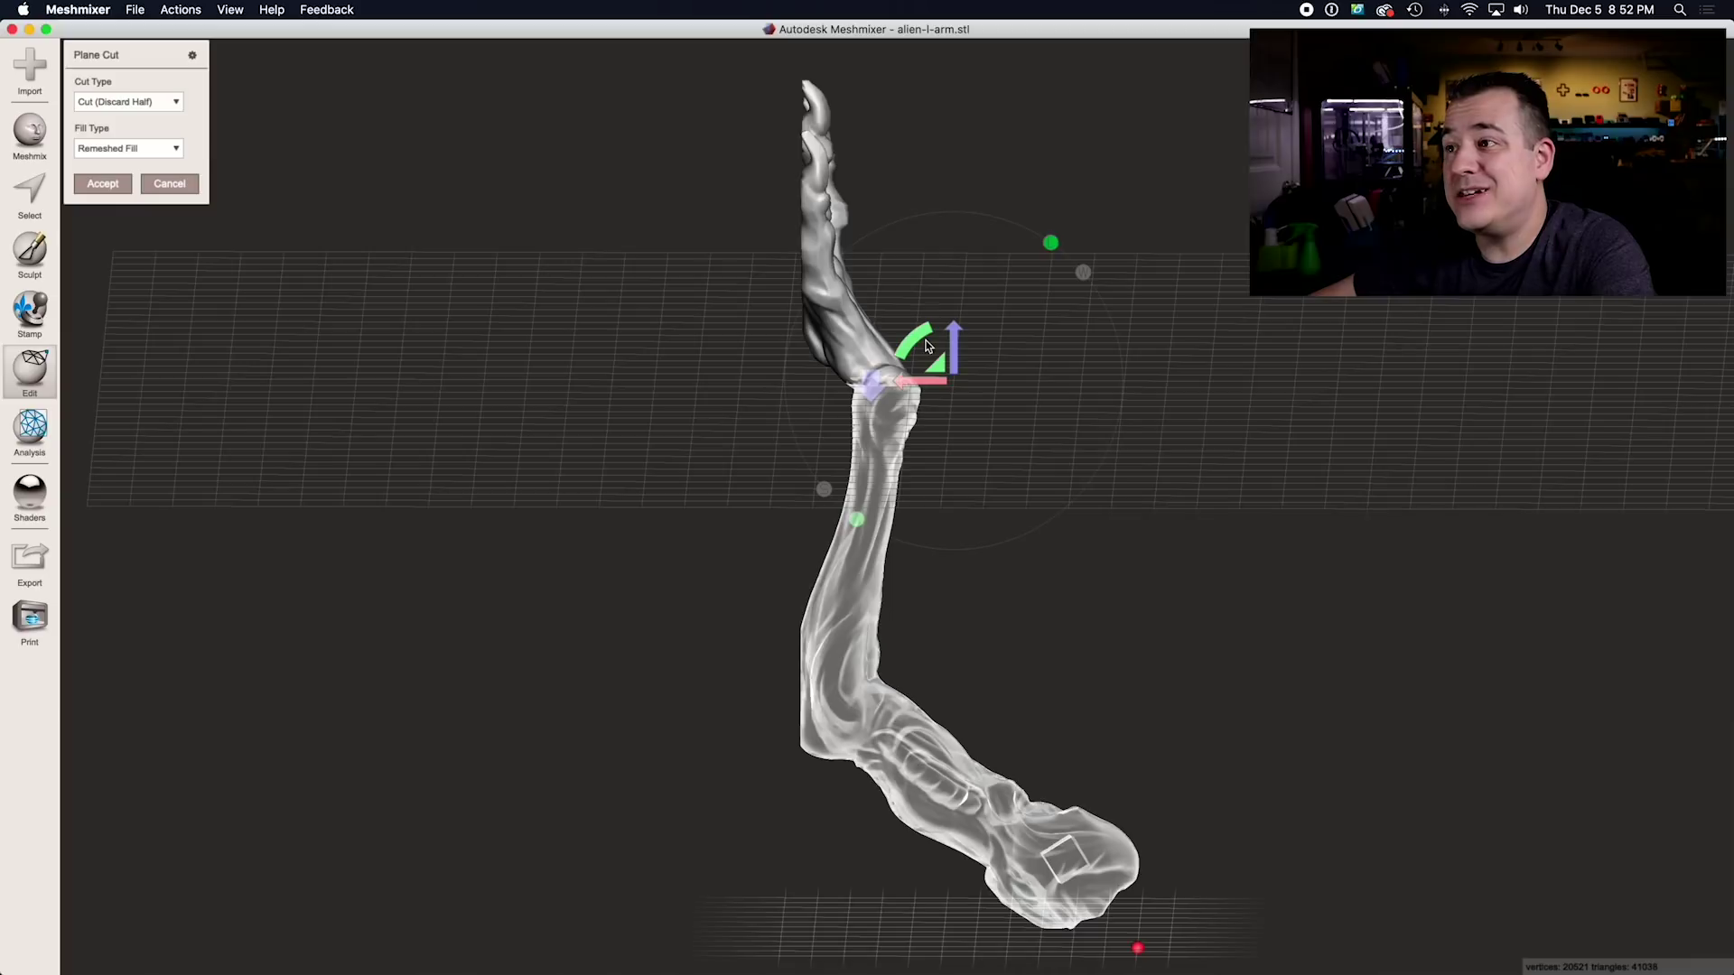
{"action": "left_click_drag", "start_coordinate": [922, 339], "coordinate": [812, 333]}
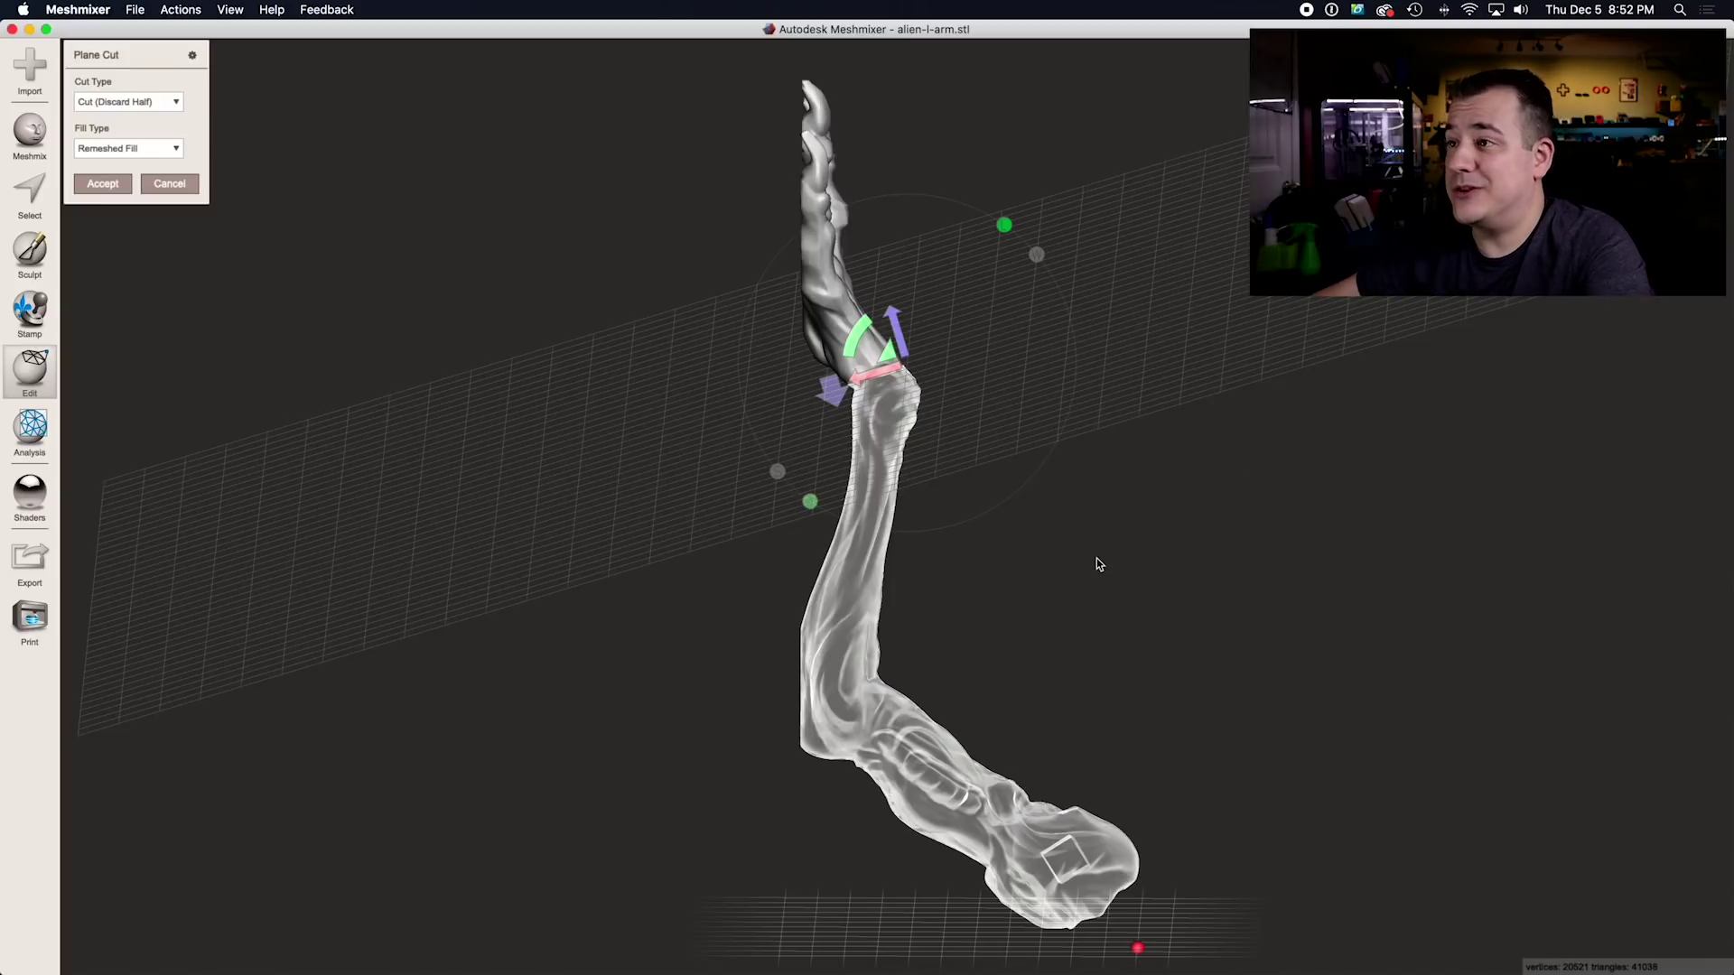
{"action": "left_click_drag", "start_coordinate": [863, 332], "coordinate": [886, 354]}
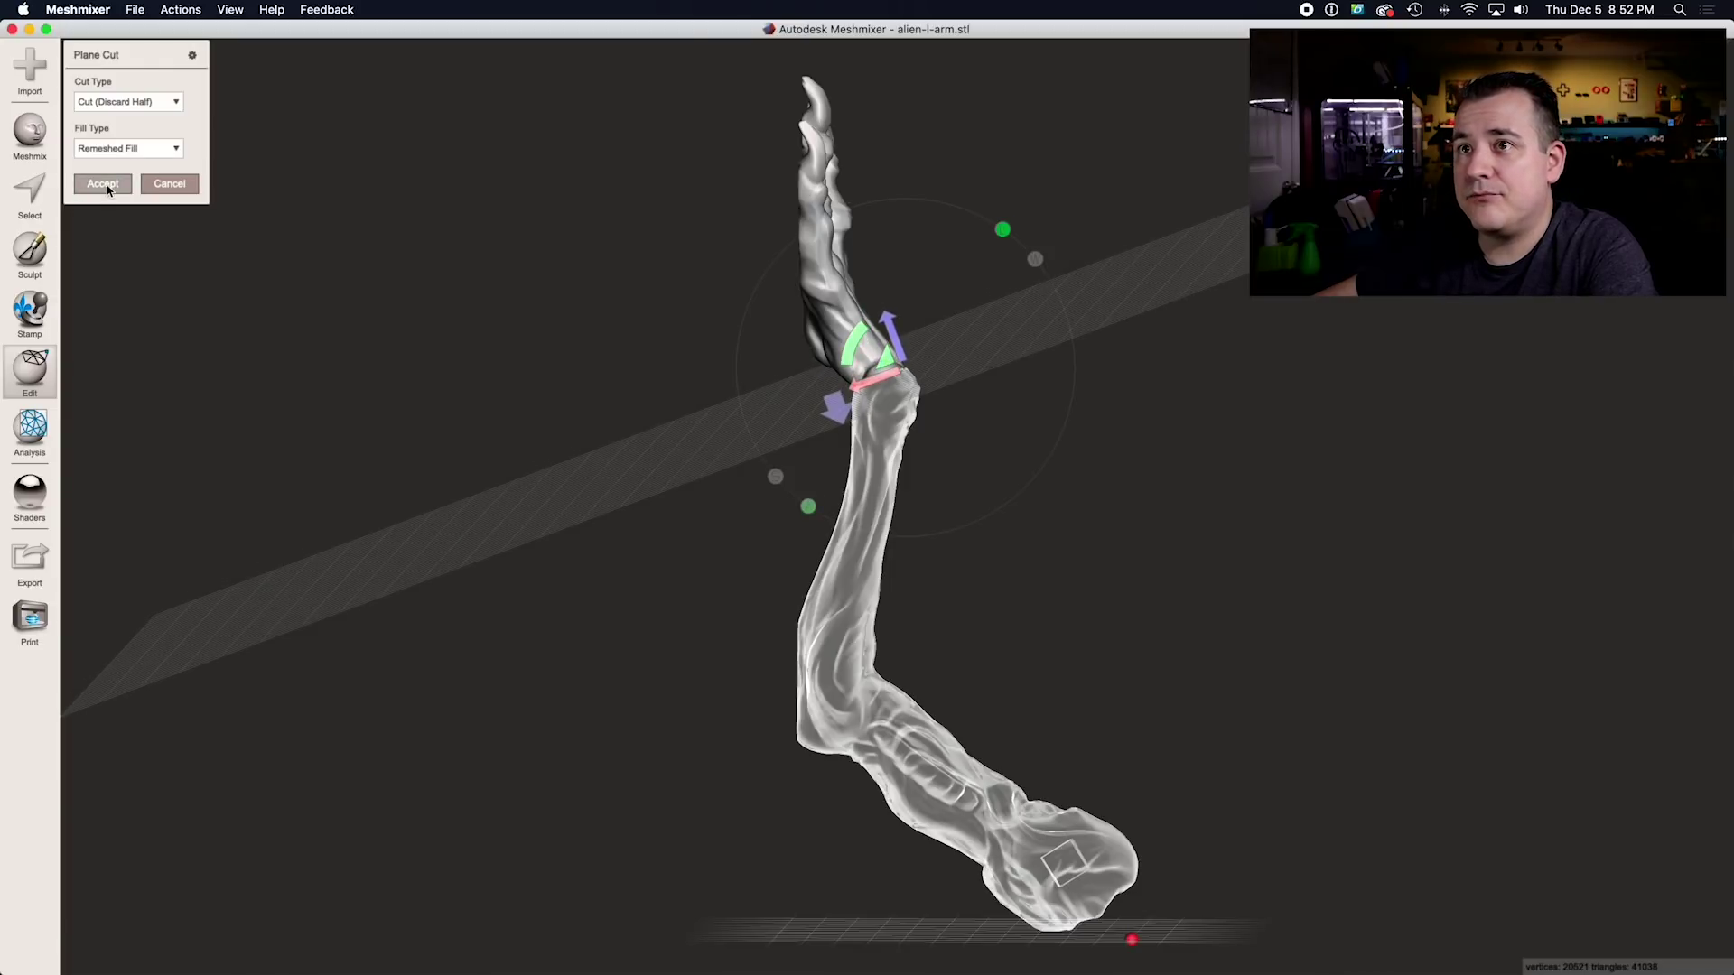
{"action": "left_click", "coordinate": [103, 184]}
Separate the cut arm into shells, hide the lower piece and orbit around the hand's cut face.
{"action": "left_click", "coordinate": [136, 355]}
{"action": "left_click", "coordinate": [1673, 728]}
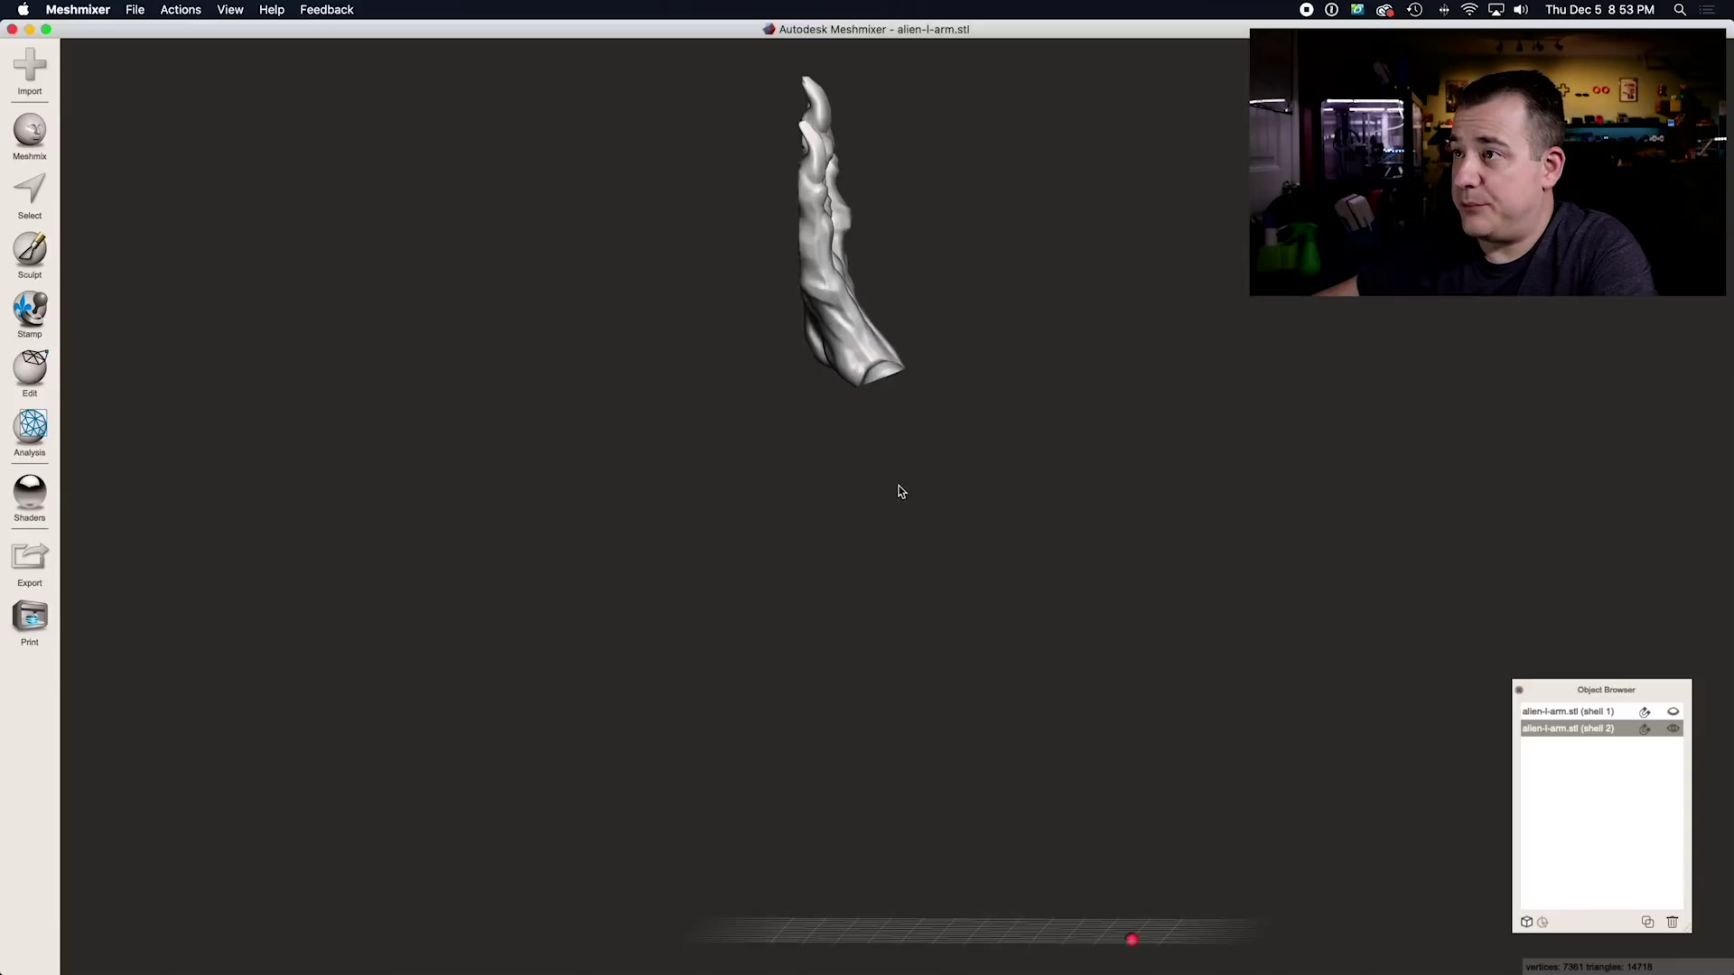
{"action": "right_click_drag", "start_coordinate": [899, 490], "coordinate": [894, 395]}
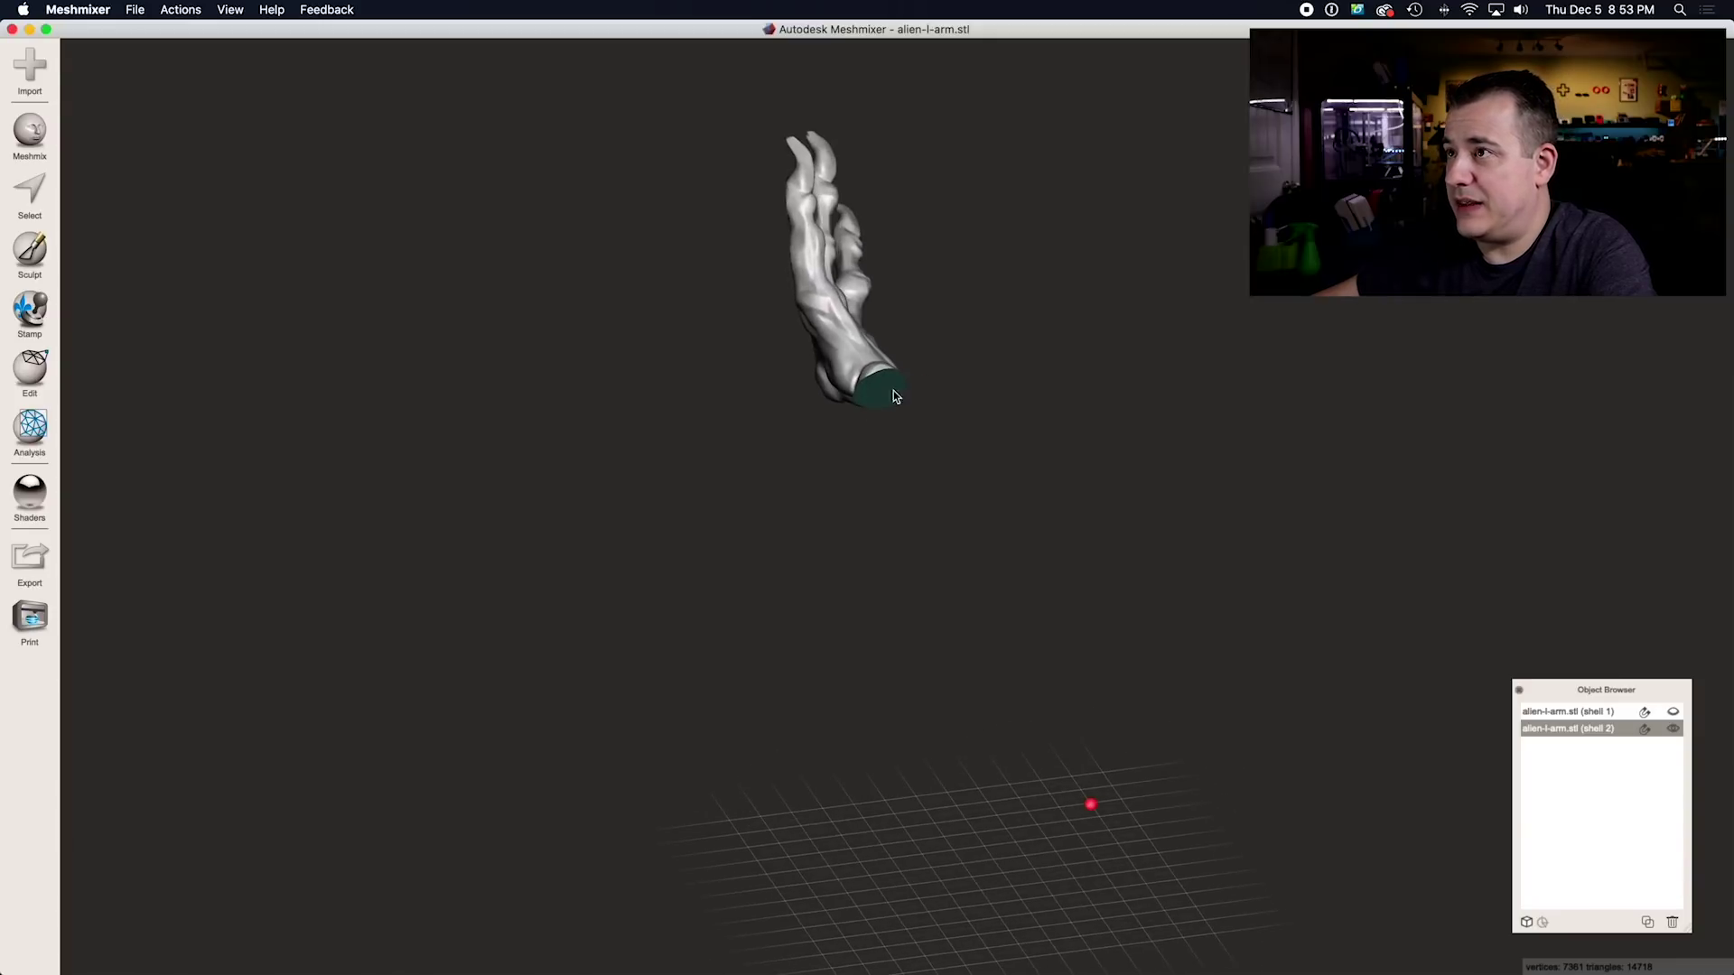
{"action": "right_click_drag", "start_coordinate": [1012, 325], "coordinate": [1090, 368]}
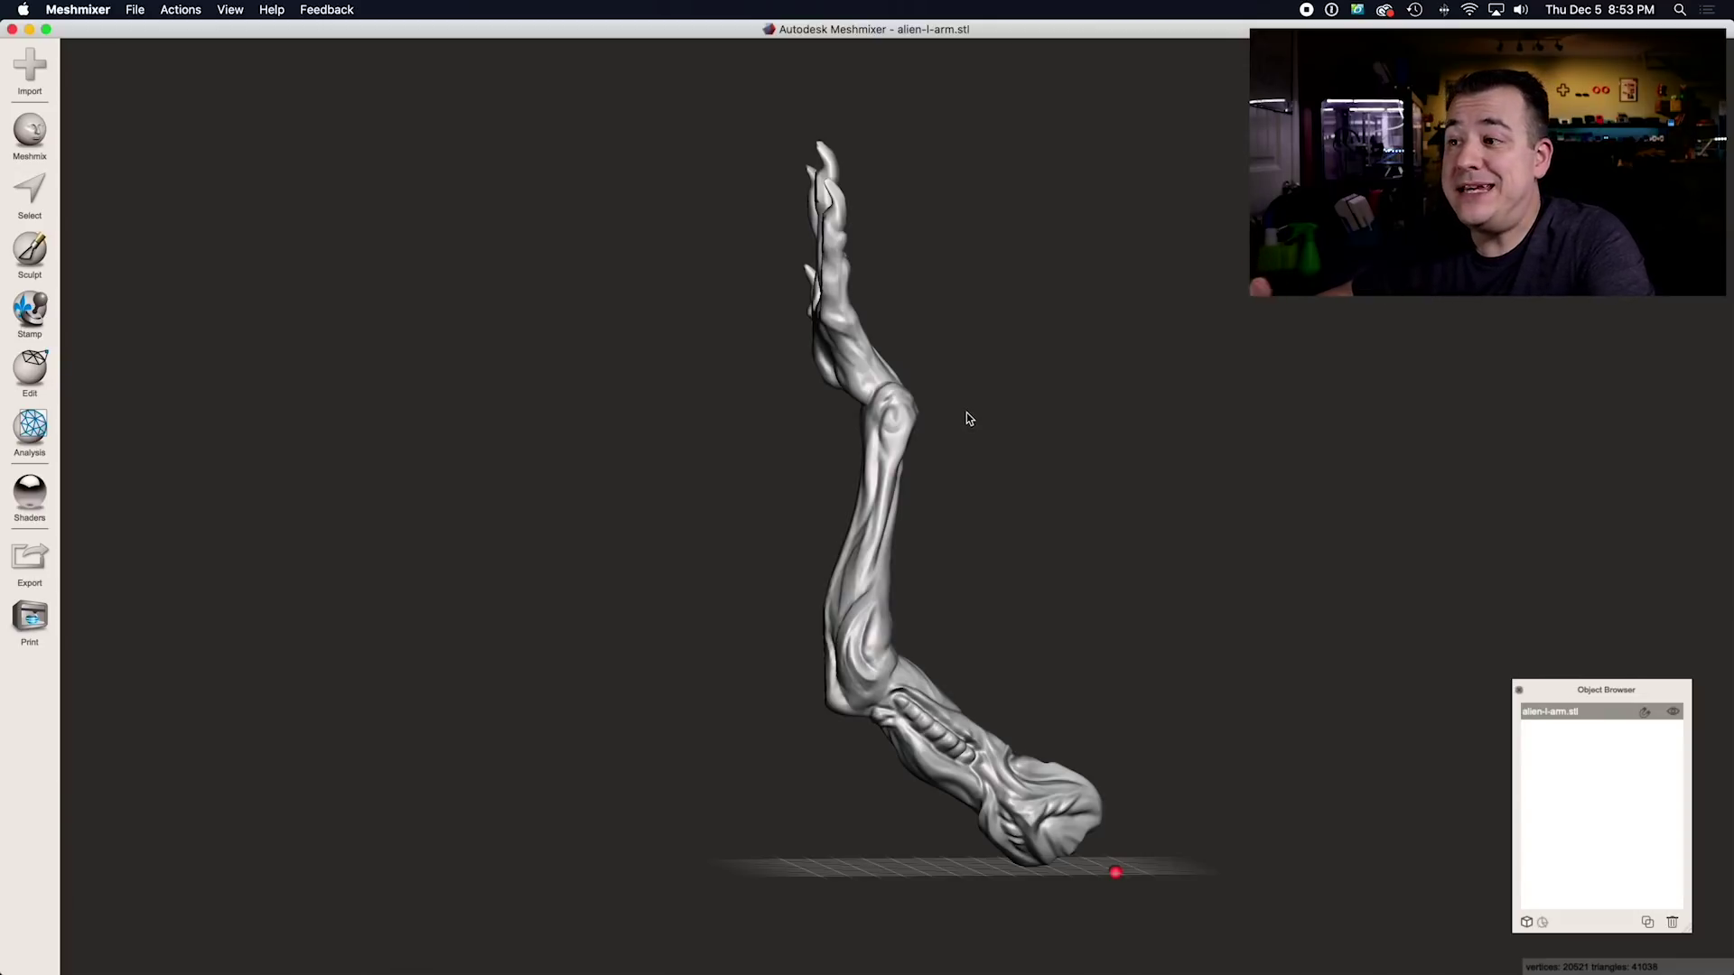
Position the cut plane across the body's waist and apply it as Slice (Keep Both).
{"action": "right_click_drag", "start_coordinate": [966, 413], "coordinate": [949, 506]}
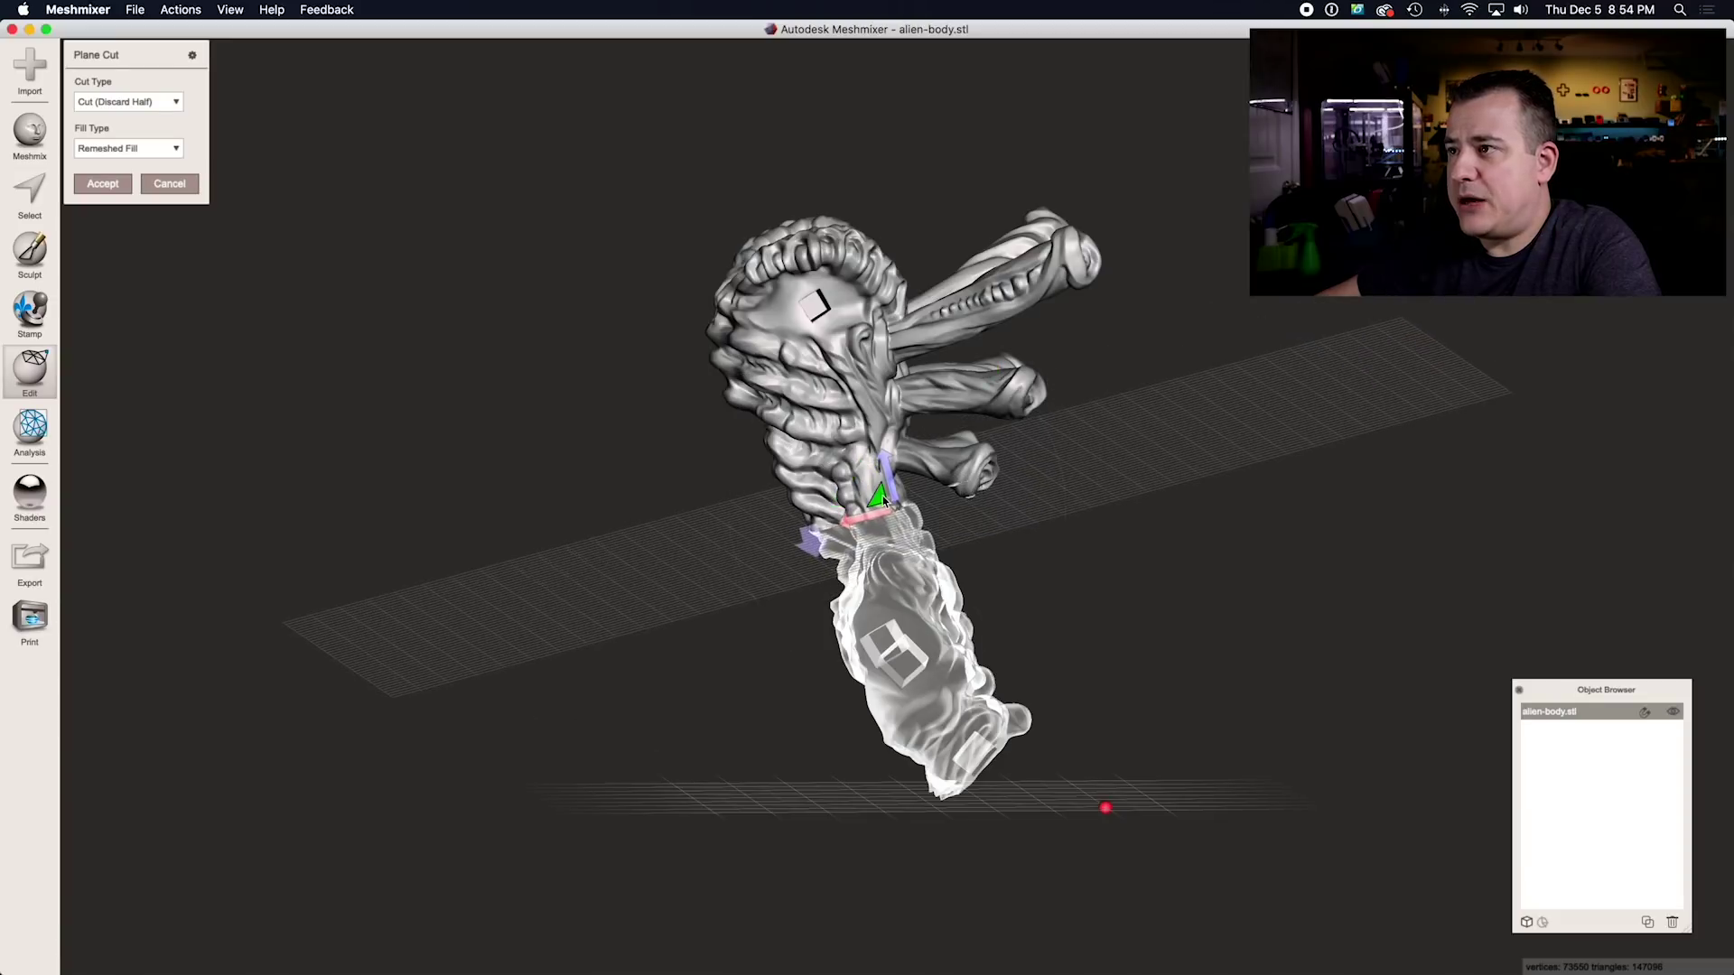
{"action": "right_click_drag", "start_coordinate": [794, 766], "coordinate": [677, 727]}
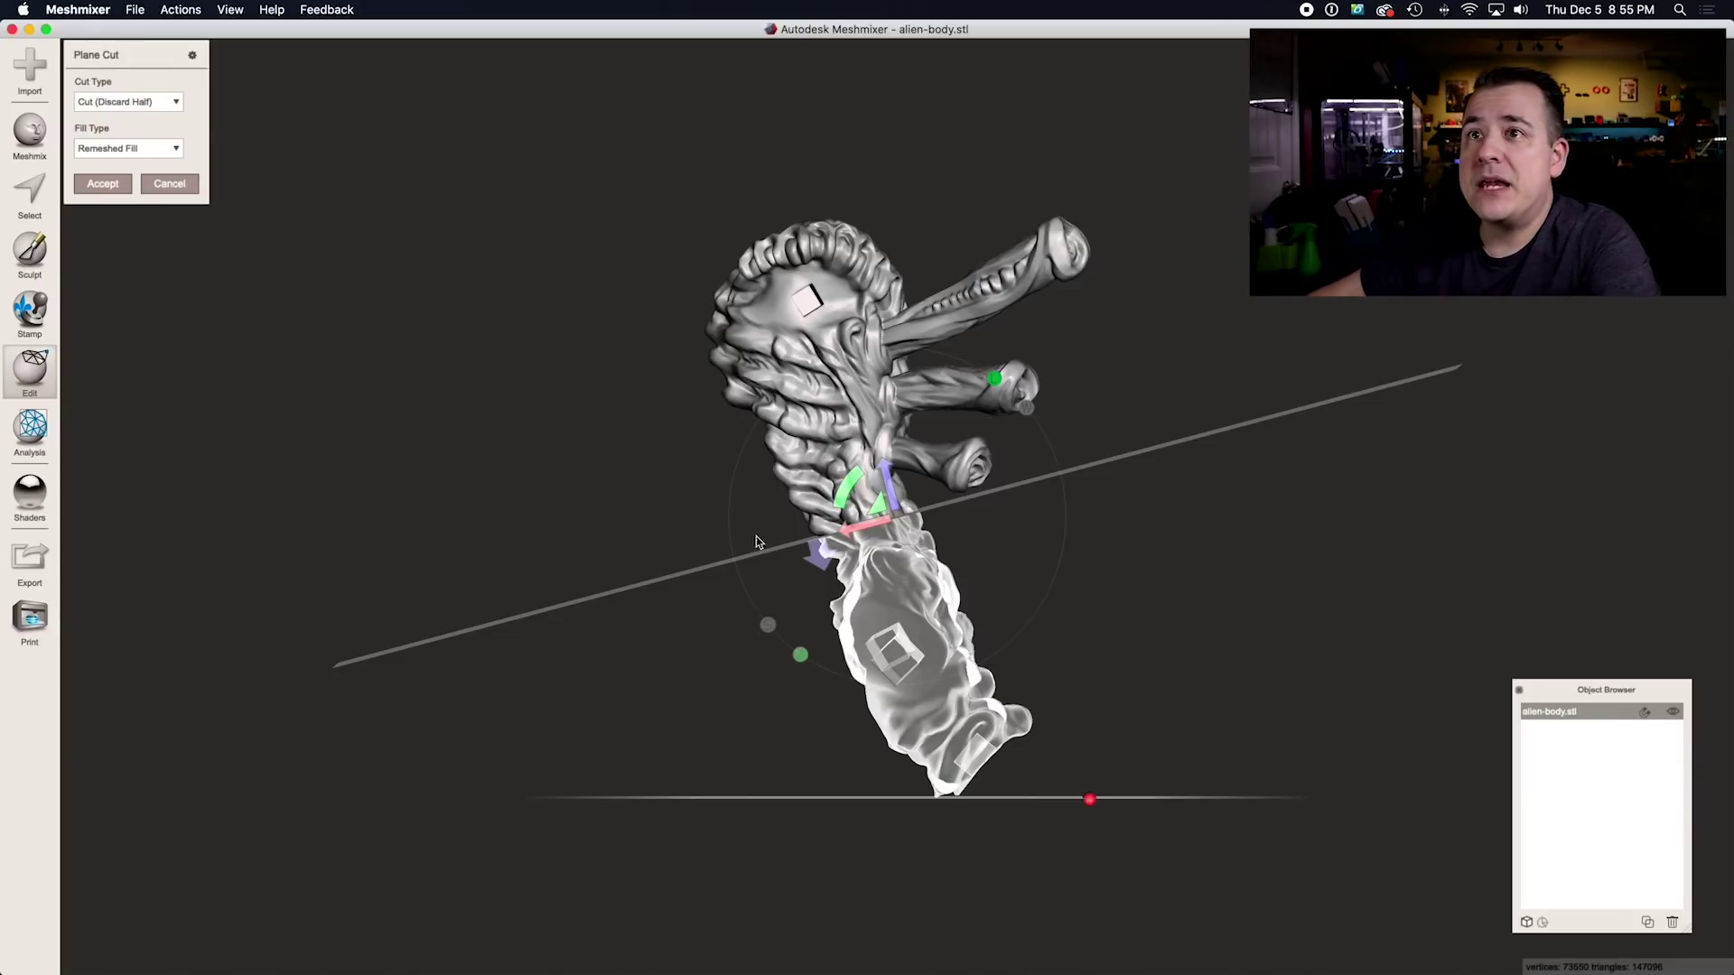
{"action": "left_click", "coordinate": [132, 103]}
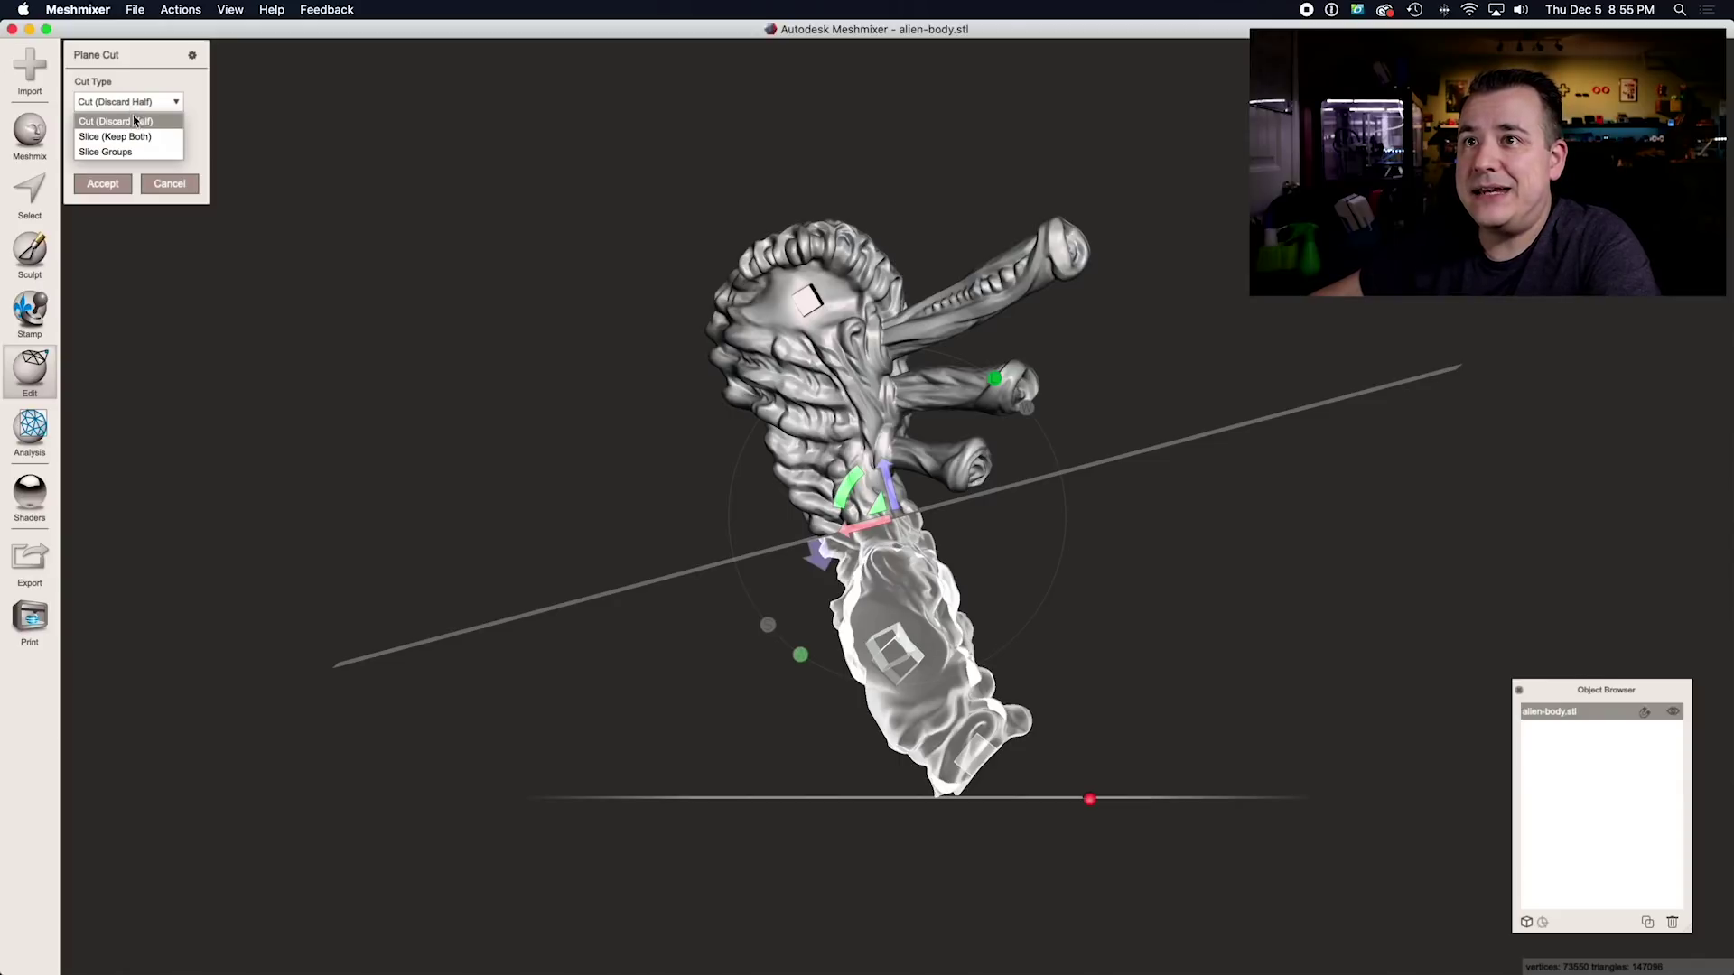
{"action": "left_click", "coordinate": [117, 129]}
{"action": "left_click", "coordinate": [102, 183]}
Split the sliced body into two shells, hide the upper shell and select the lower one.
{"action": "left_click", "coordinate": [137, 355]}
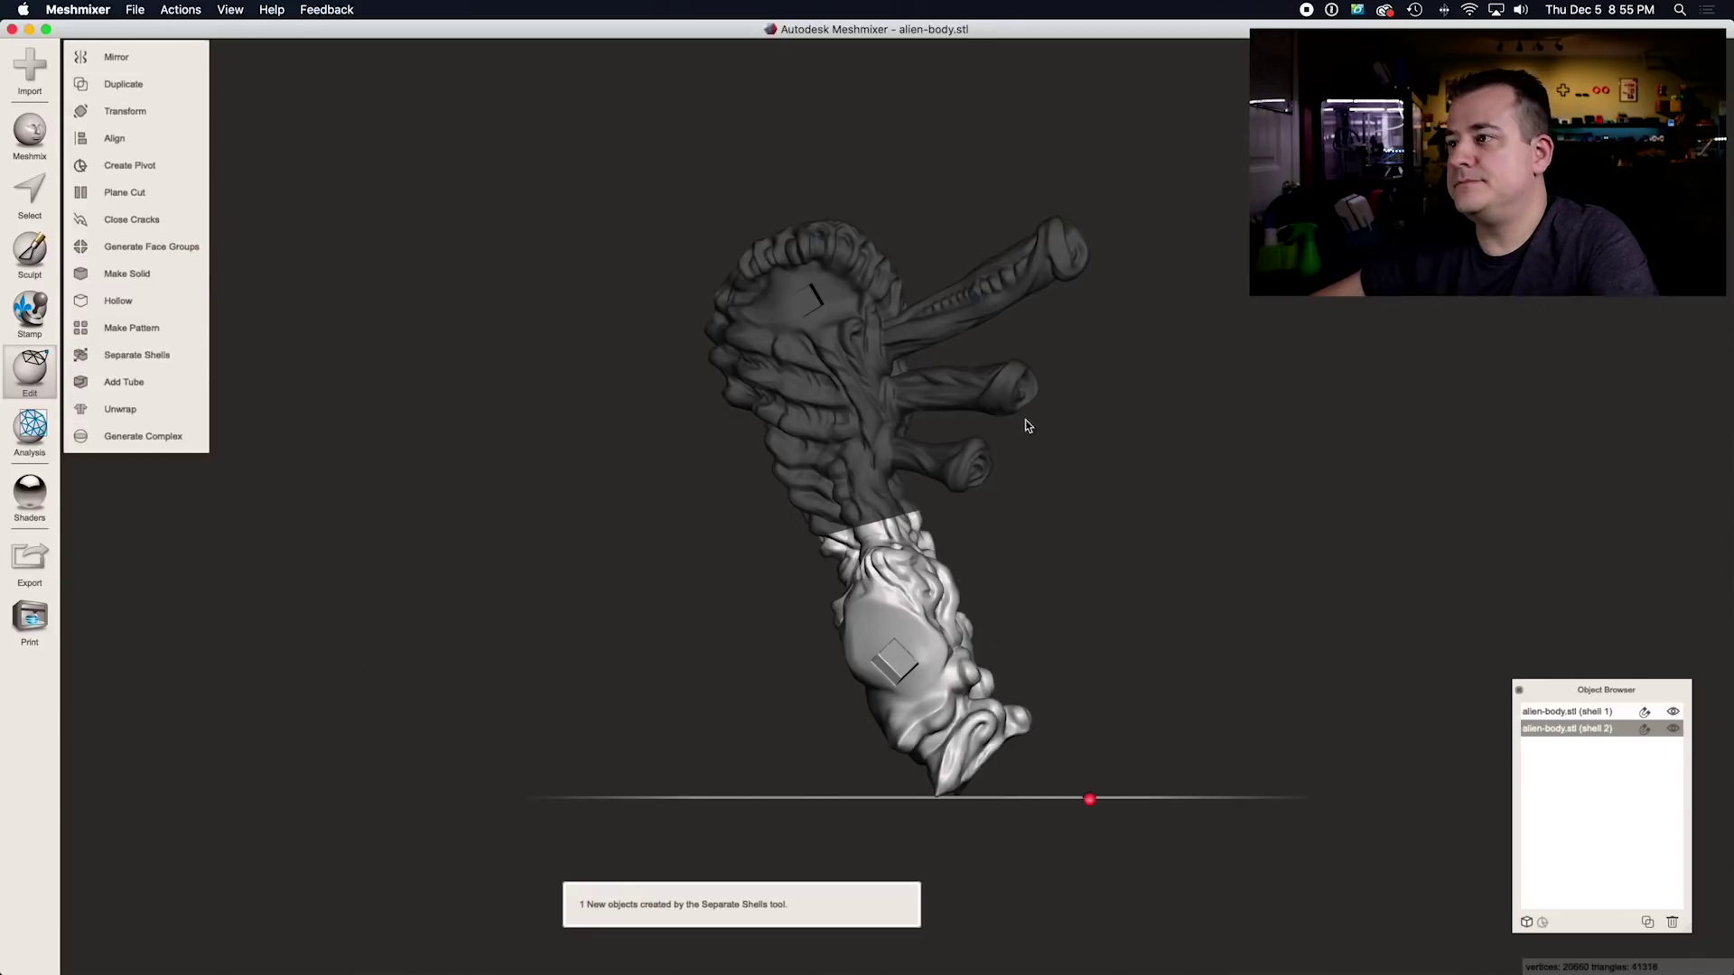
{"action": "left_click", "coordinate": [1672, 711]}
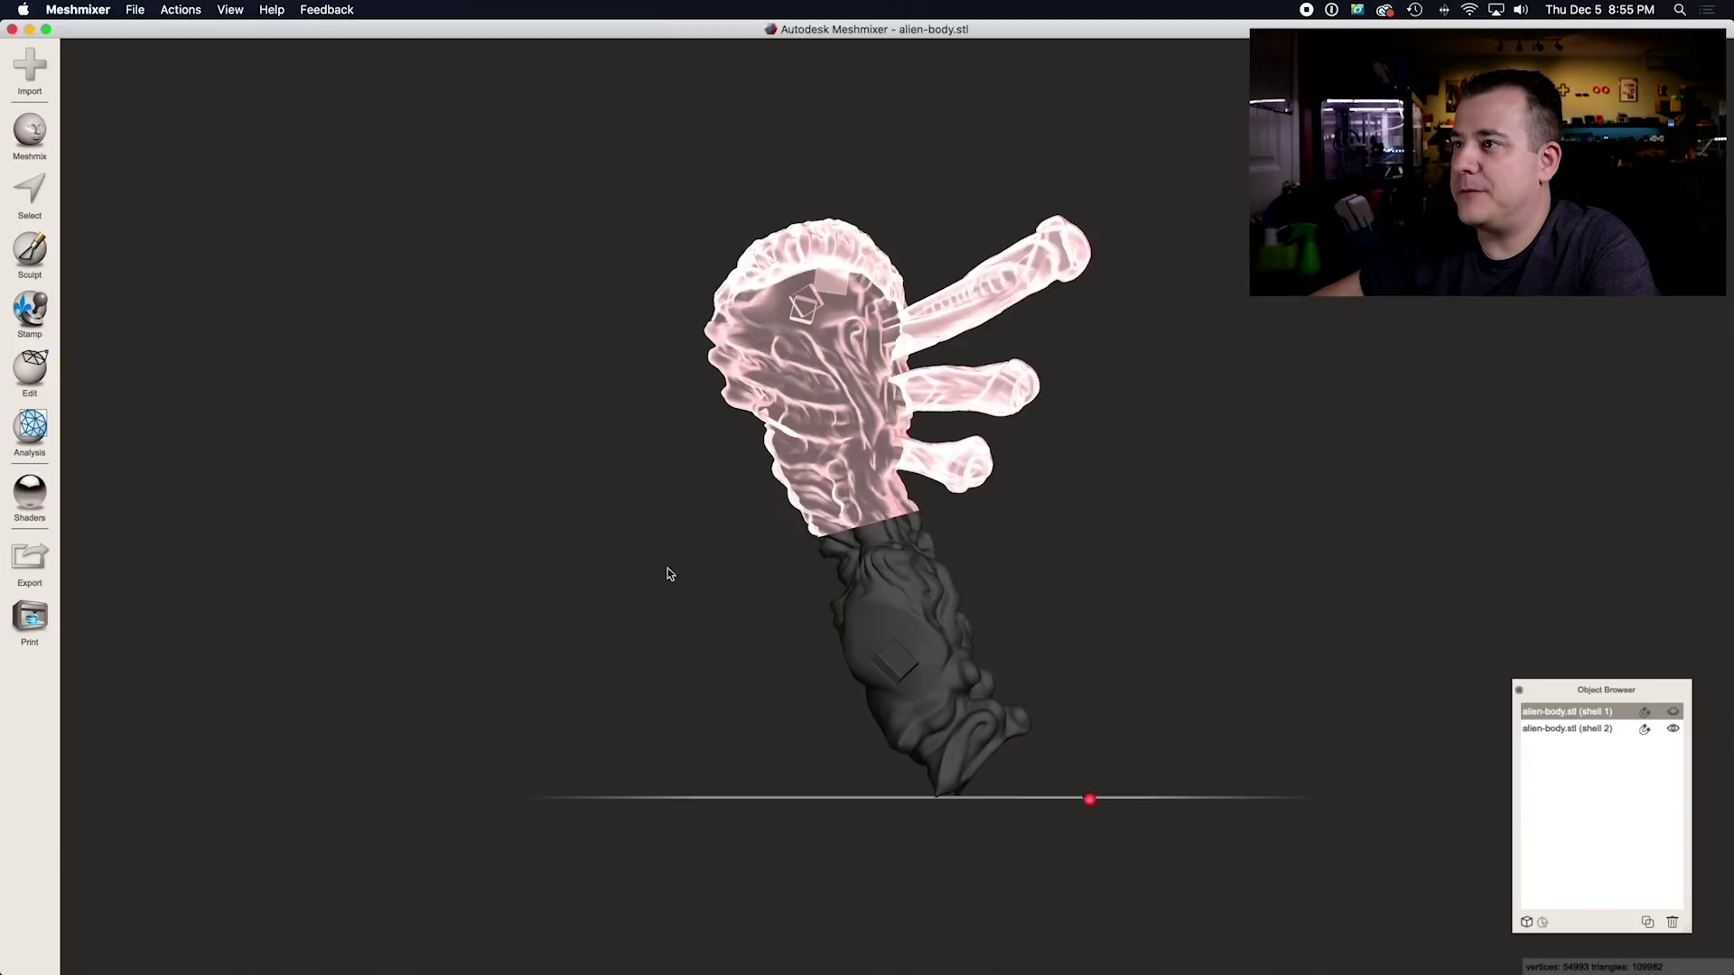
{"action": "right_click_drag", "start_coordinate": [666, 573], "coordinate": [1709, 741]}
{"action": "left_click", "coordinate": [1672, 712]}
{"action": "left_click", "coordinate": [1566, 728]}
Zoom and tilt onto the lower shell's tan cut face and bring up the primitive solids.
{"action": "right_click_drag", "start_coordinate": [594, 646], "coordinate": [717, 584]}
{"action": "scroll", "coordinate": [717, 583], "scroll_direction": "up", "scroll_amount": 3}
{"action": "scroll", "coordinate": [718, 583], "scroll_direction": "up", "scroll_amount": 5}
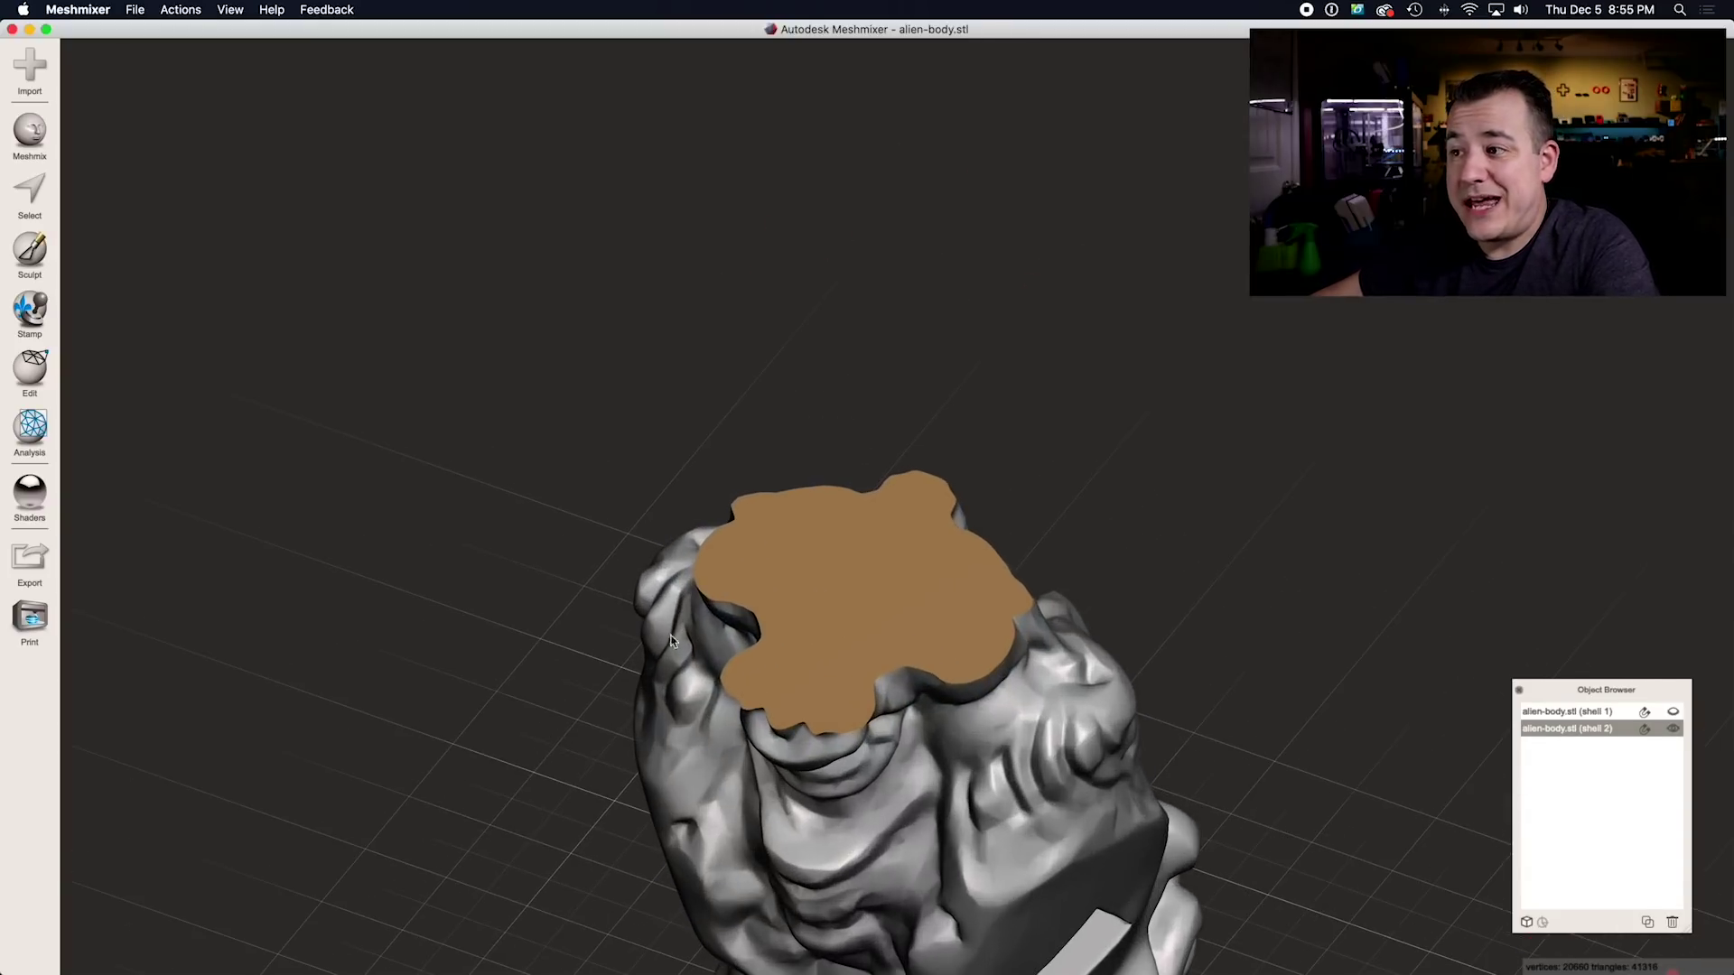
{"action": "right_click_drag", "start_coordinate": [543, 747], "coordinate": [559, 696]}
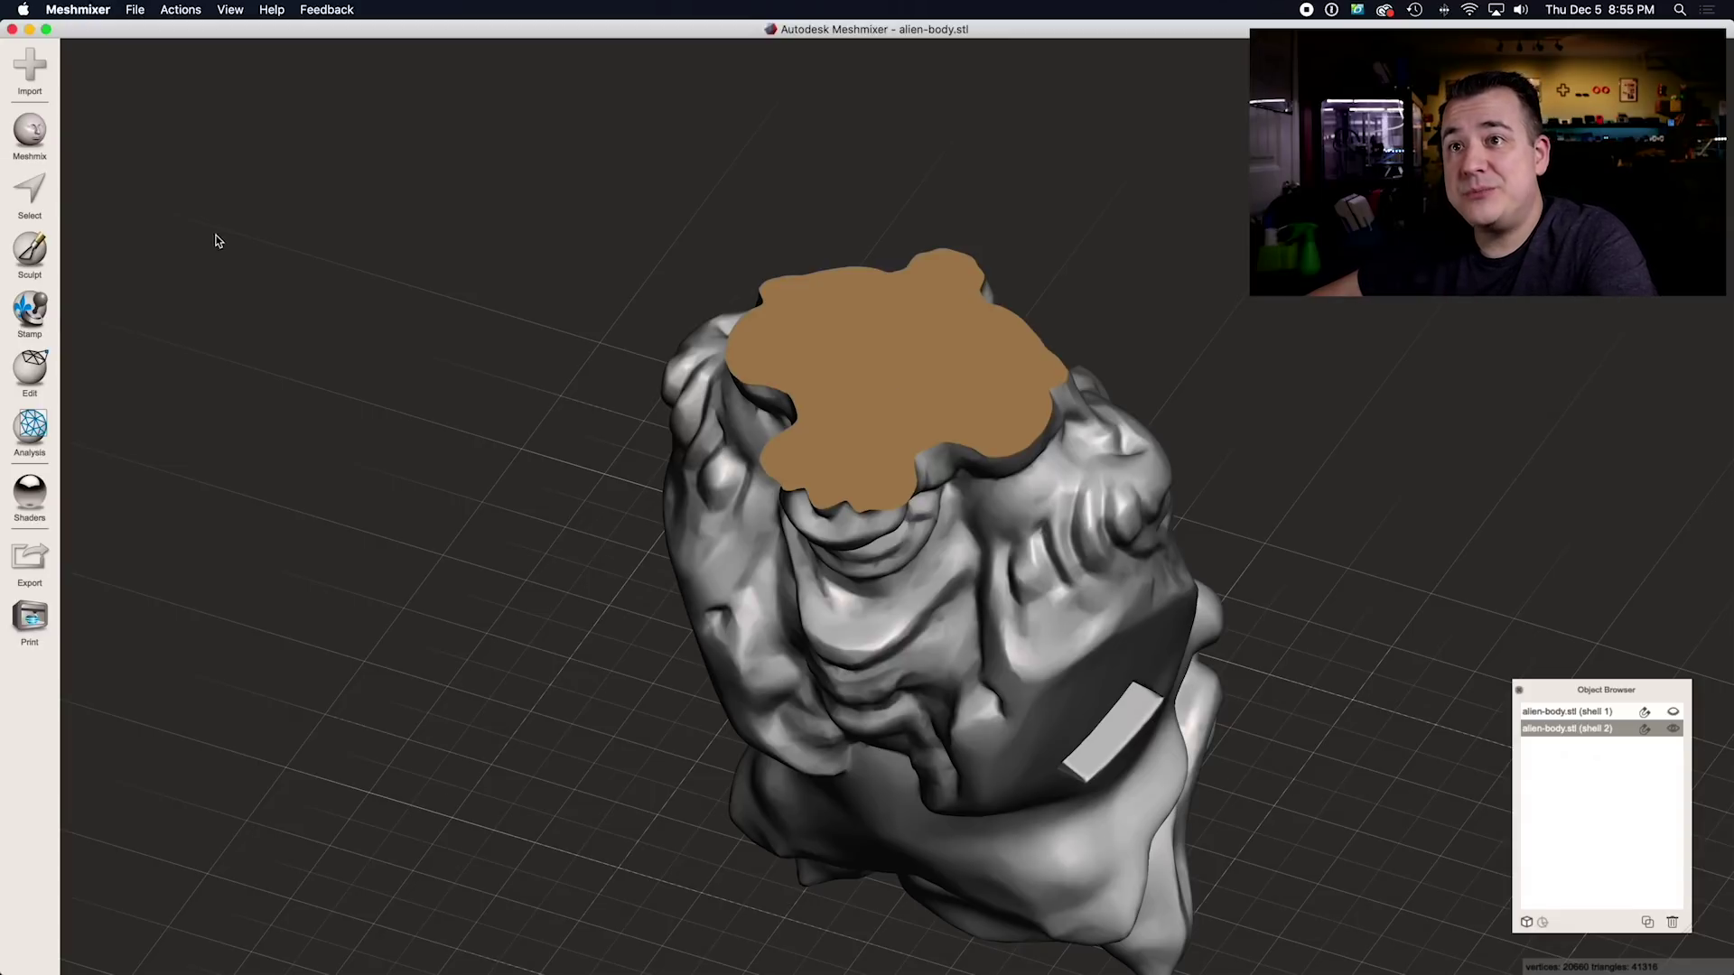
{"action": "left_click", "coordinate": [20, 150]}
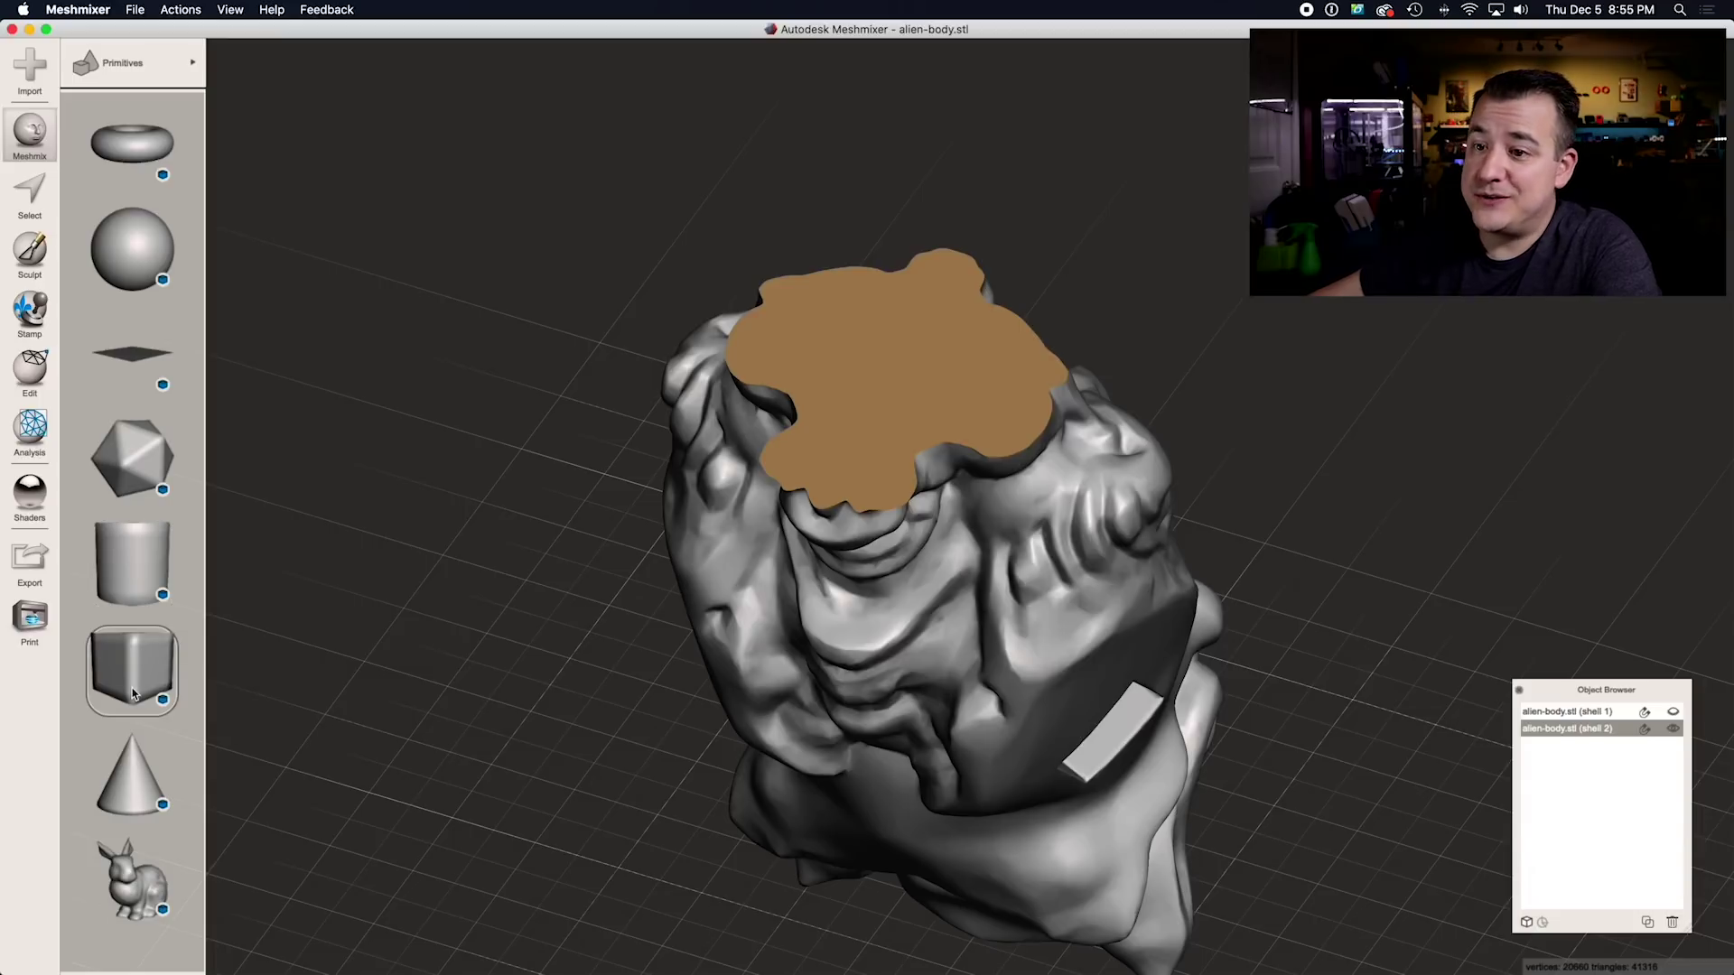
Drop a 3.46 mm cylinder near the cut face's left edge as a new object, Dropped Part 1.
{"action": "left_click_drag", "start_coordinate": [137, 583], "coordinate": [832, 335]}
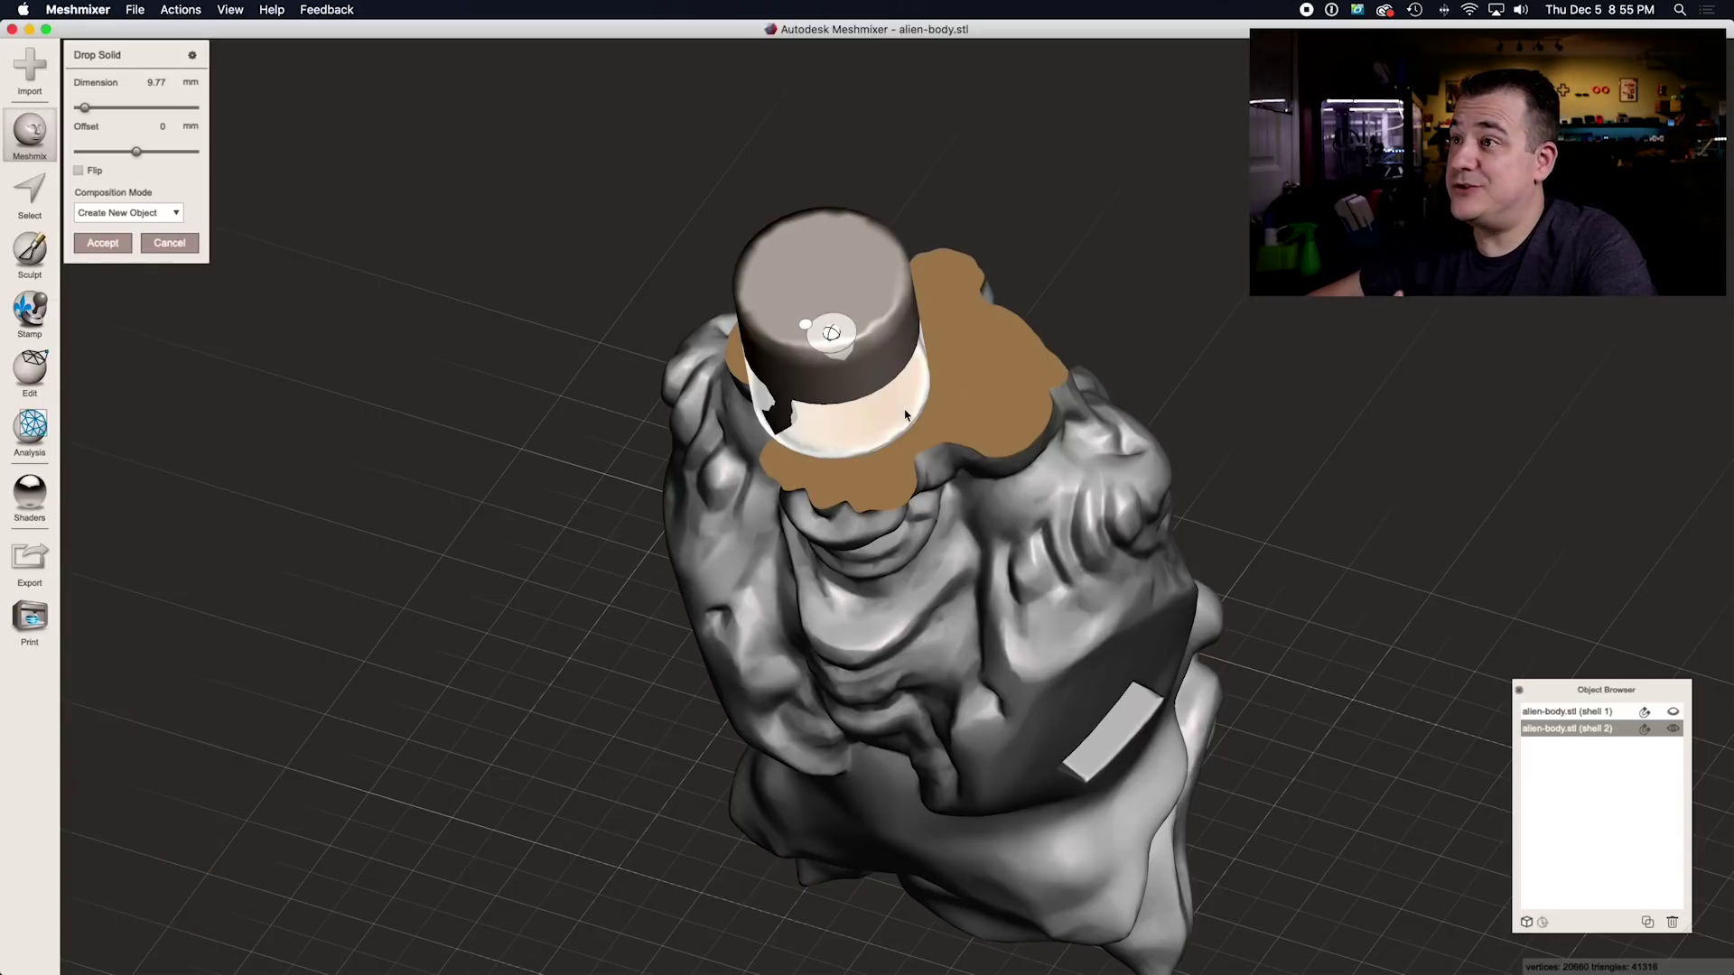
{"action": "left_click_drag", "start_coordinate": [831, 333], "coordinate": [859, 314]}
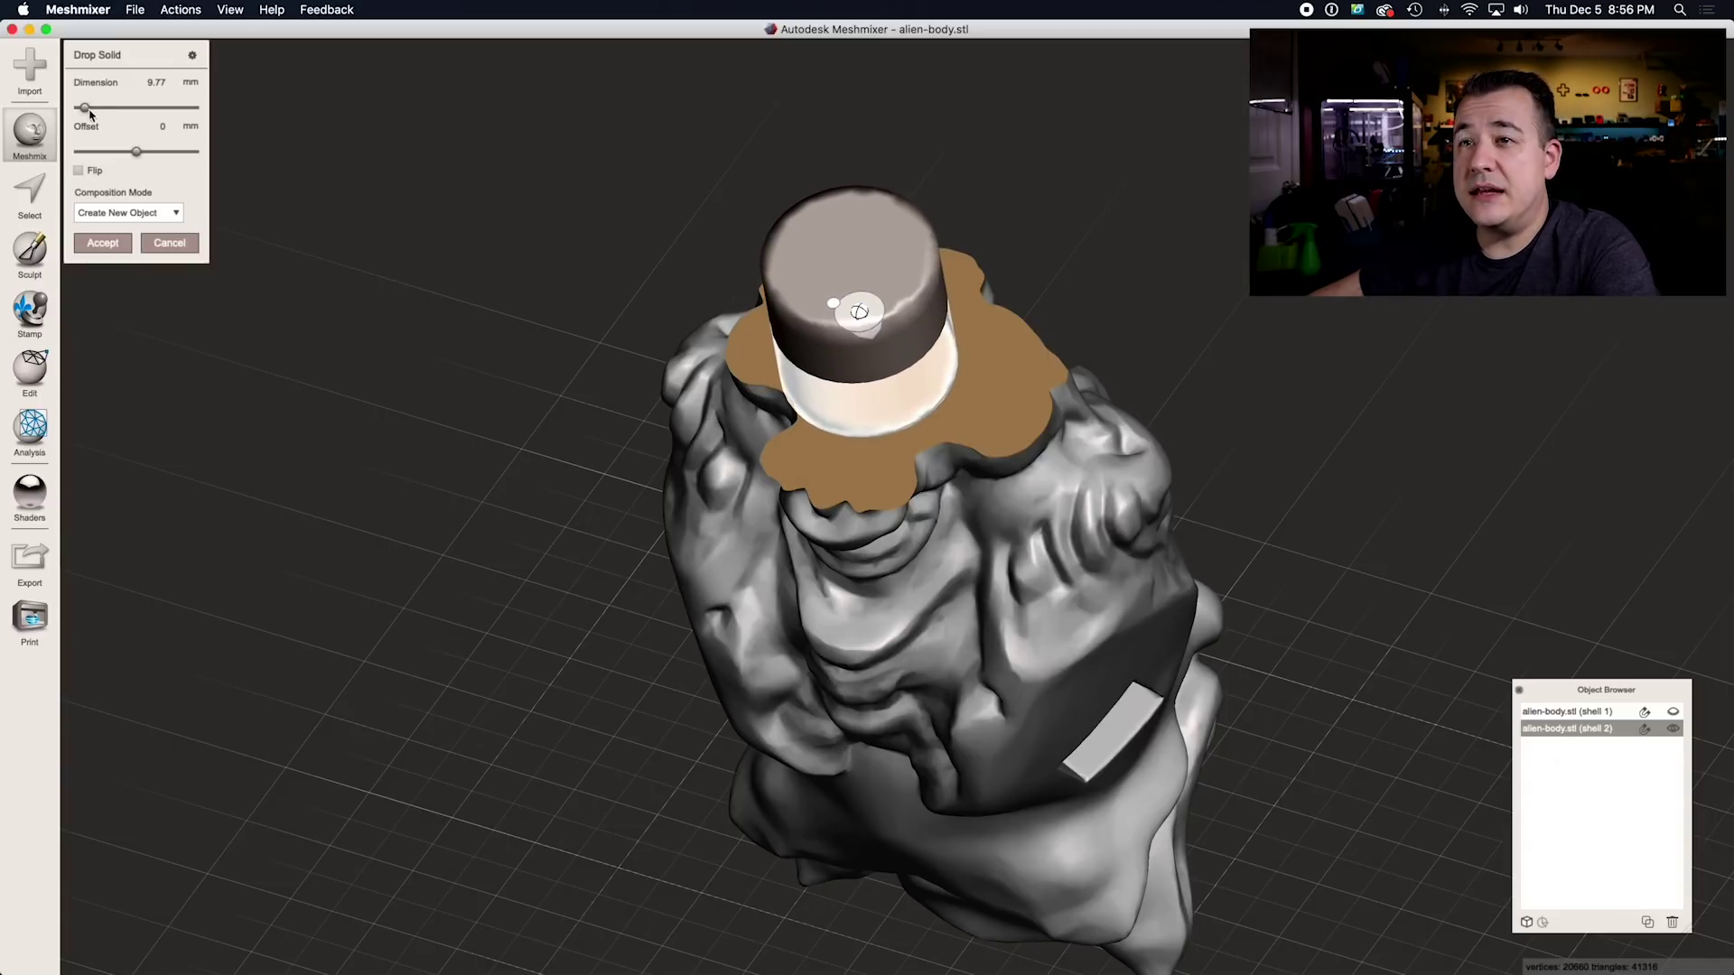
{"action": "left_click_drag", "start_coordinate": [89, 113], "coordinate": [80, 110]}
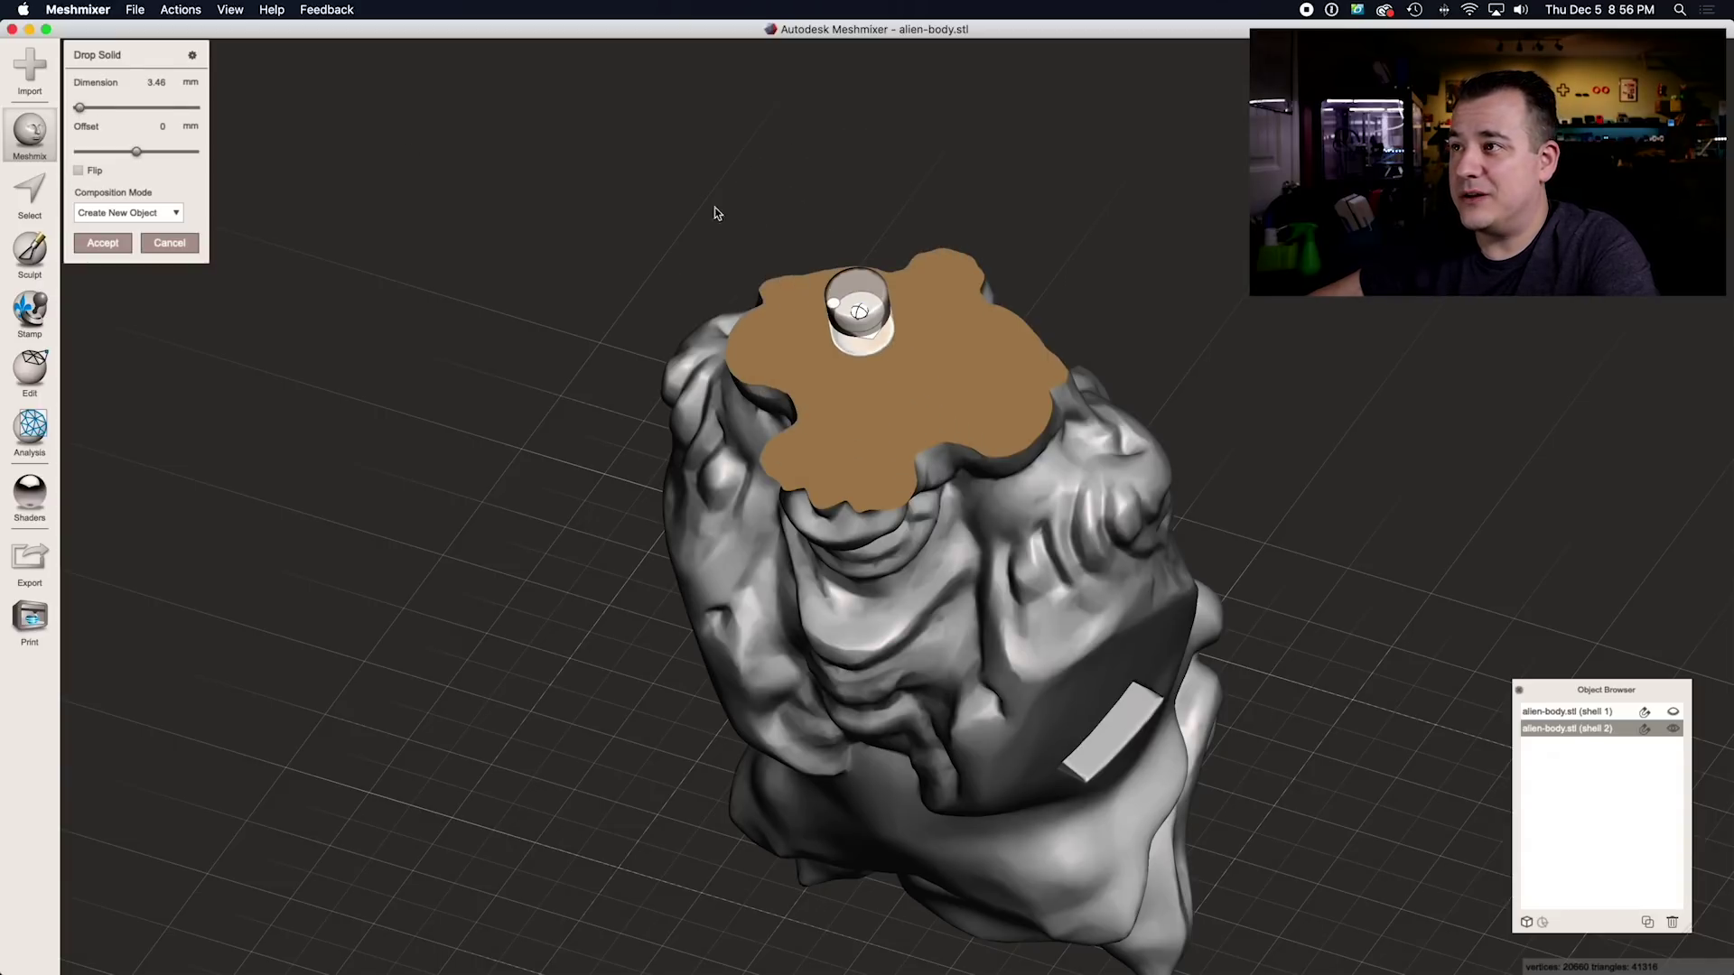
{"action": "right_click_drag", "start_coordinate": [596, 287], "coordinate": [606, 425]}
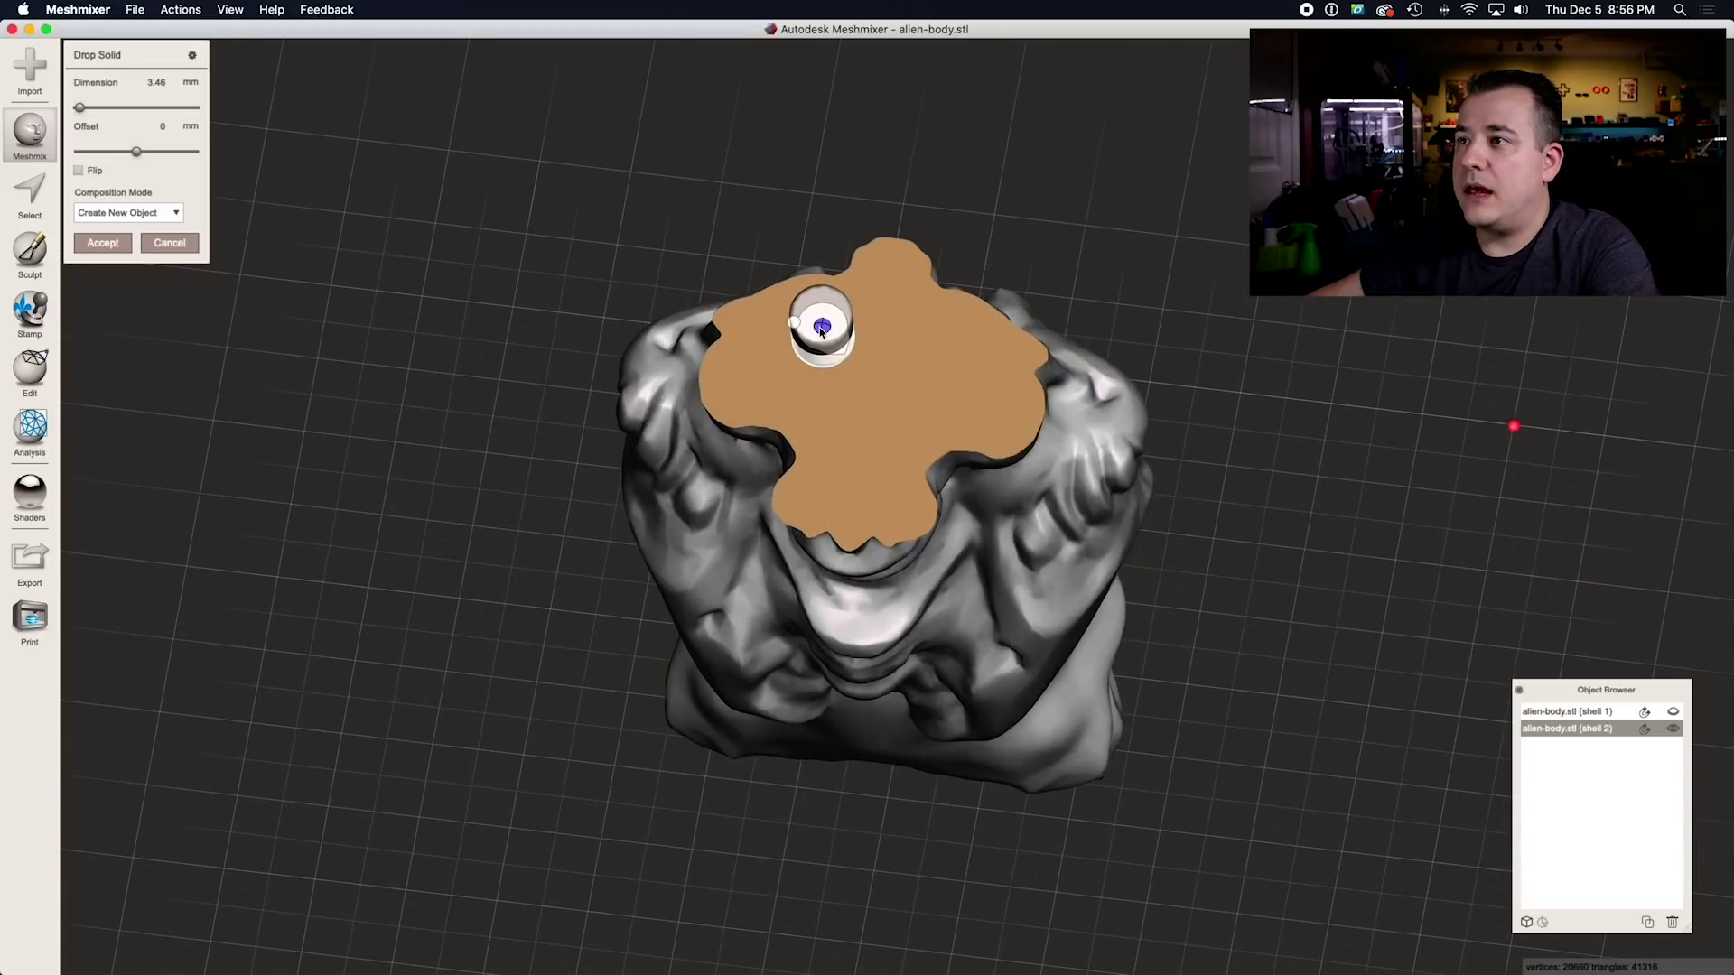
{"action": "left_click_drag", "start_coordinate": [816, 322], "coordinate": [786, 346]}
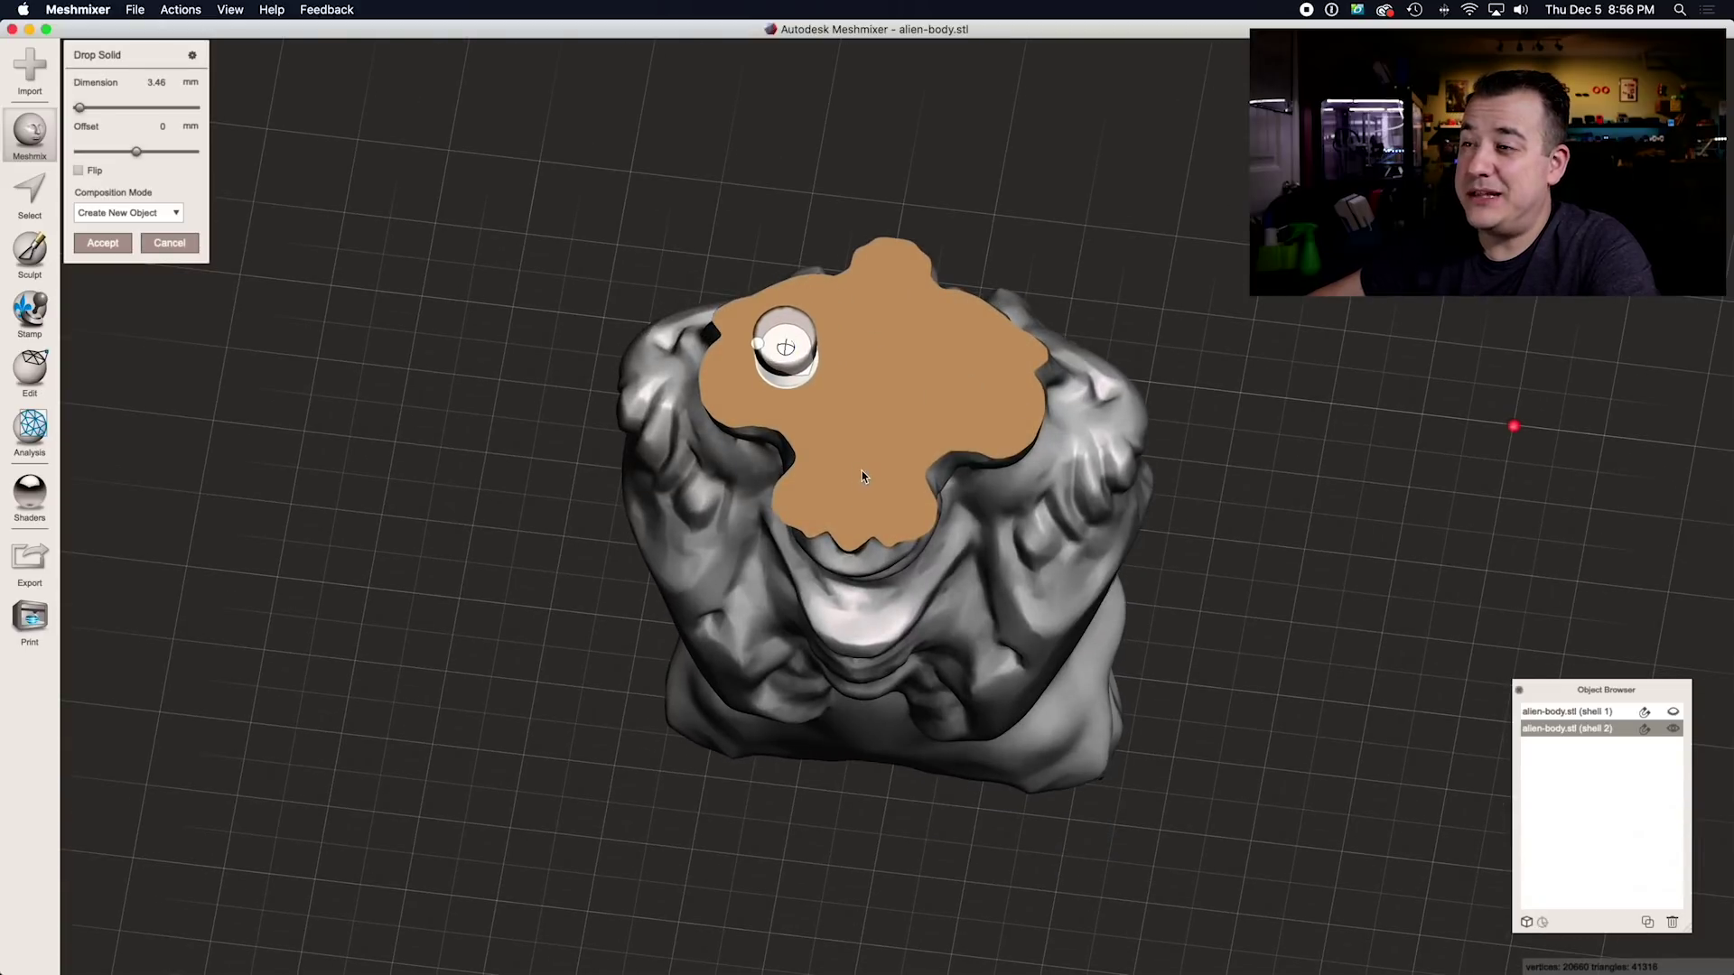
{"action": "left_click", "coordinate": [136, 212]}
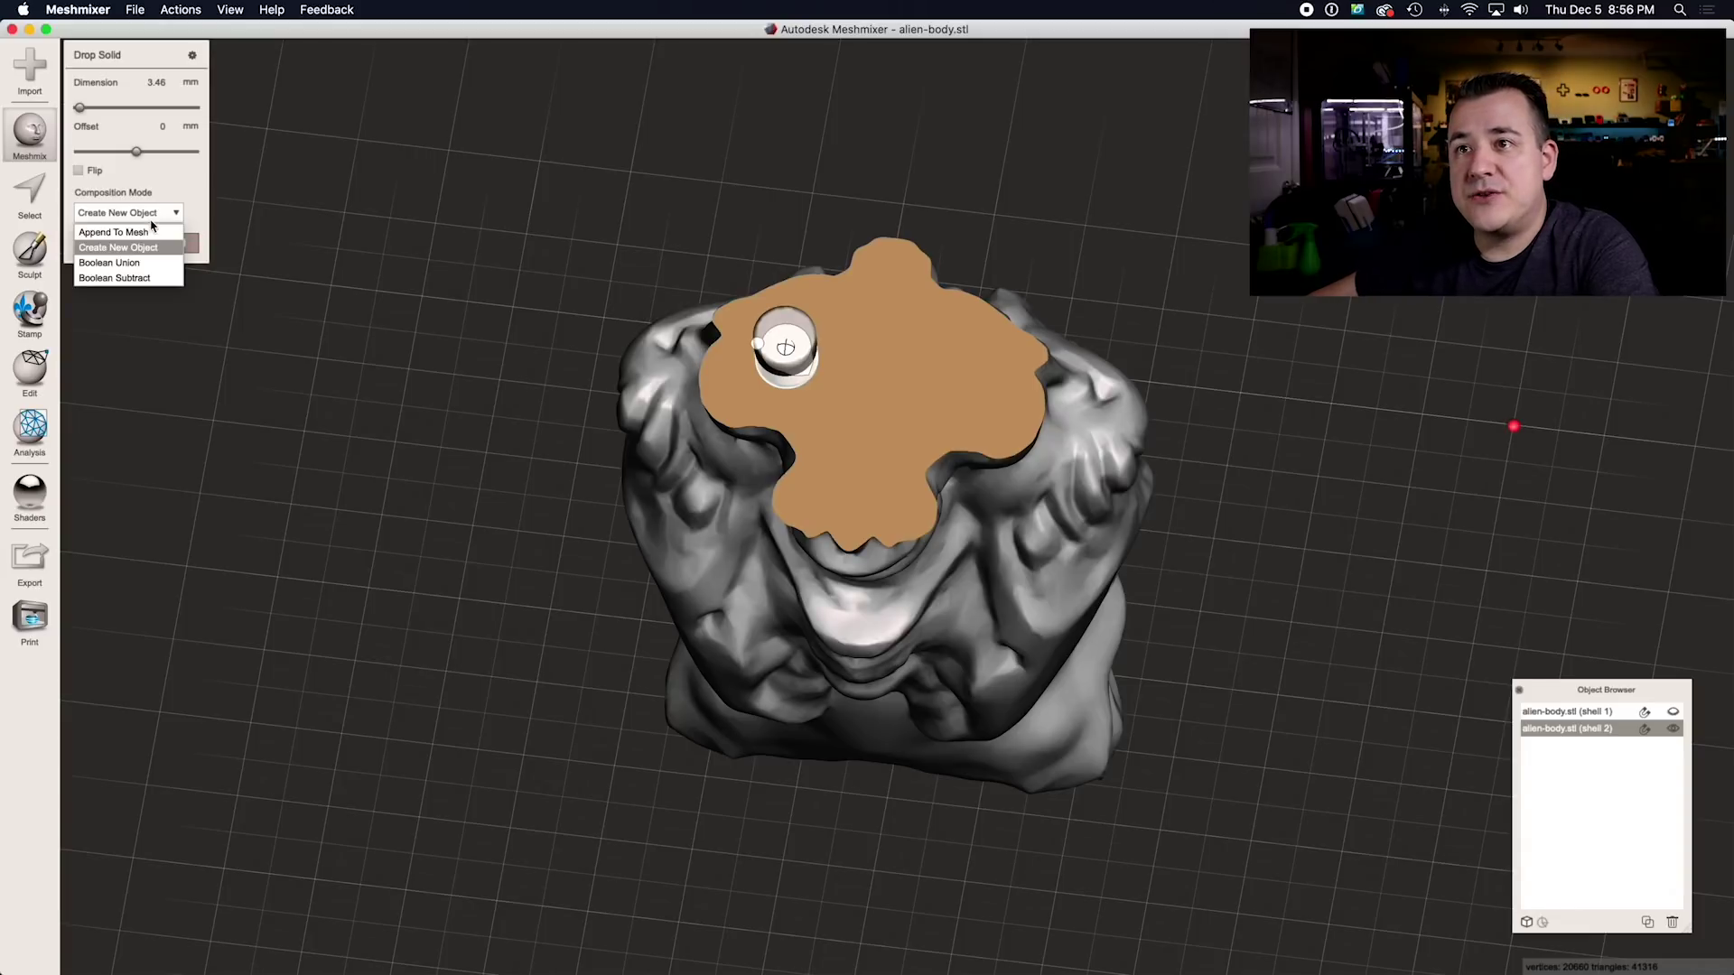
{"action": "left_click", "coordinate": [130, 253]}
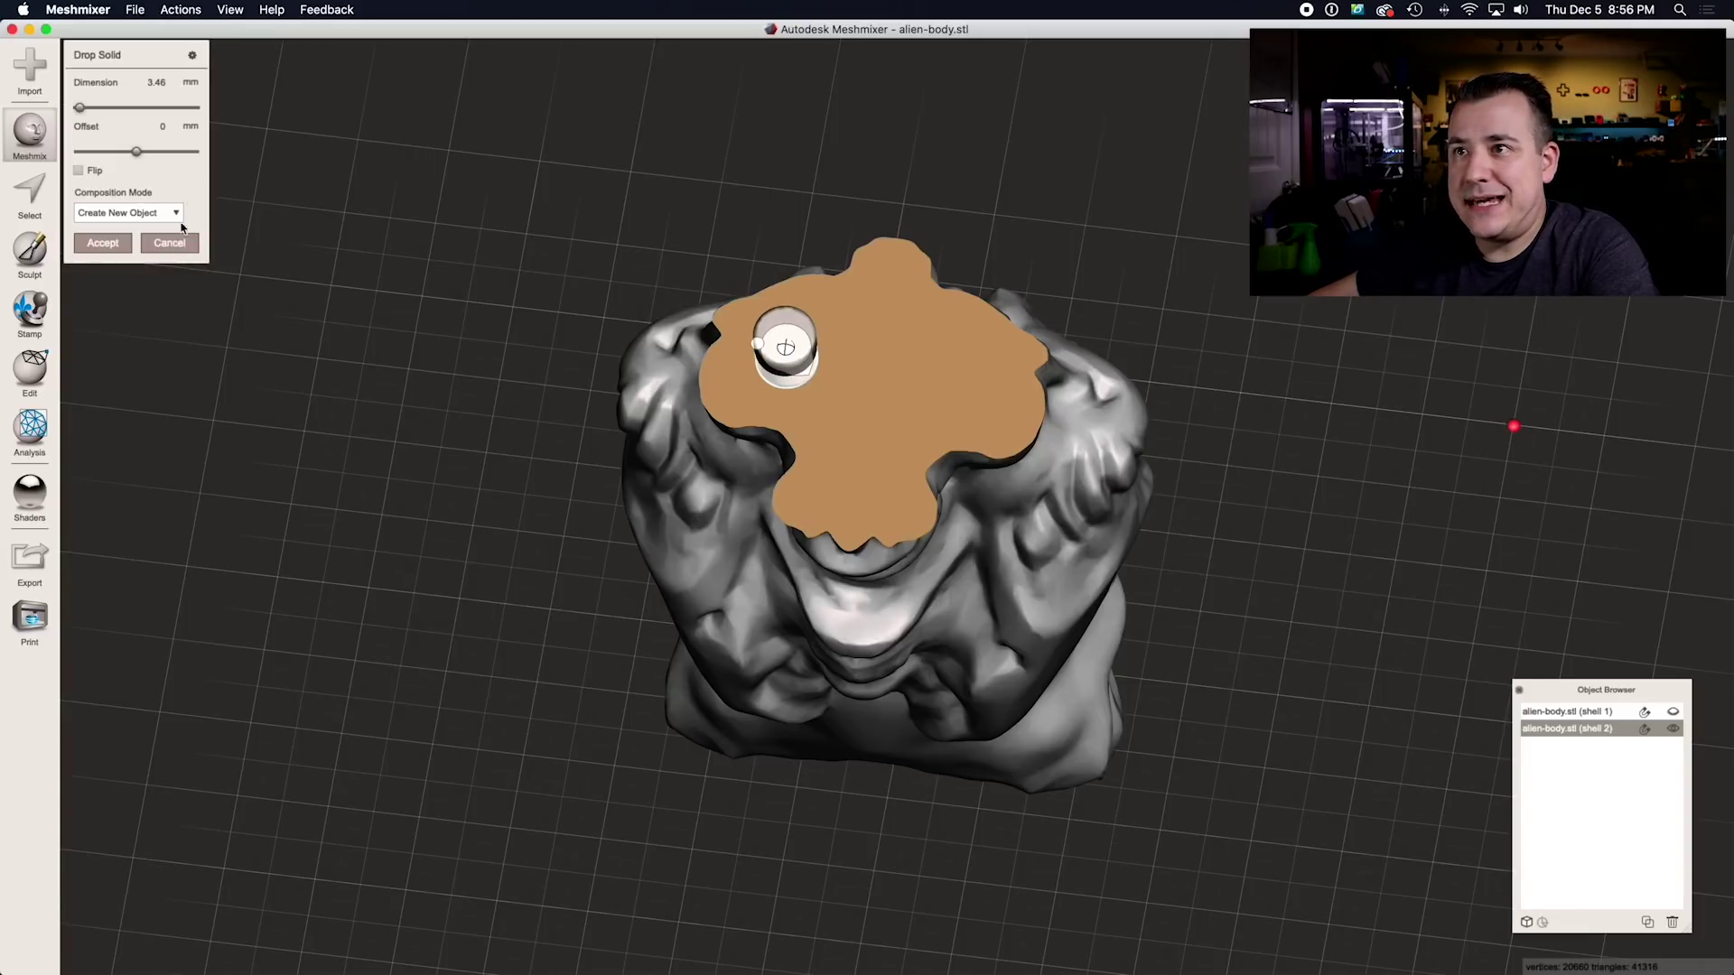
{"action": "left_click", "coordinate": [91, 243]}
{"action": "left_click", "coordinate": [799, 352]}
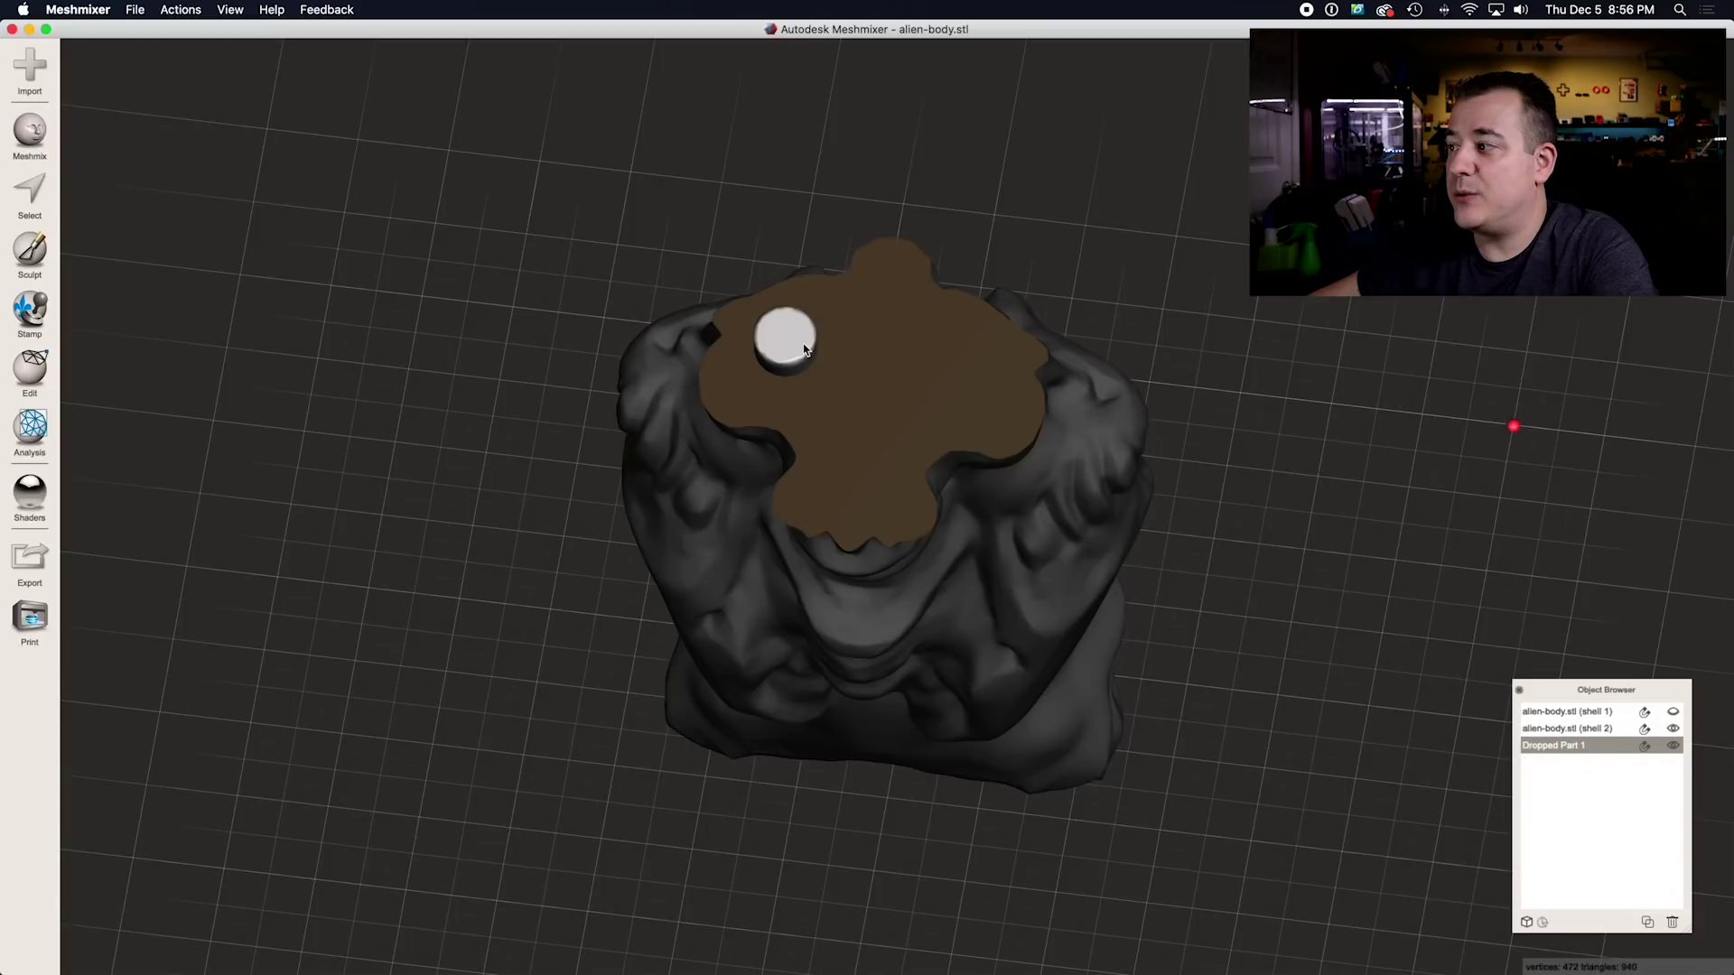
{"action": "left_click", "coordinate": [964, 400]}
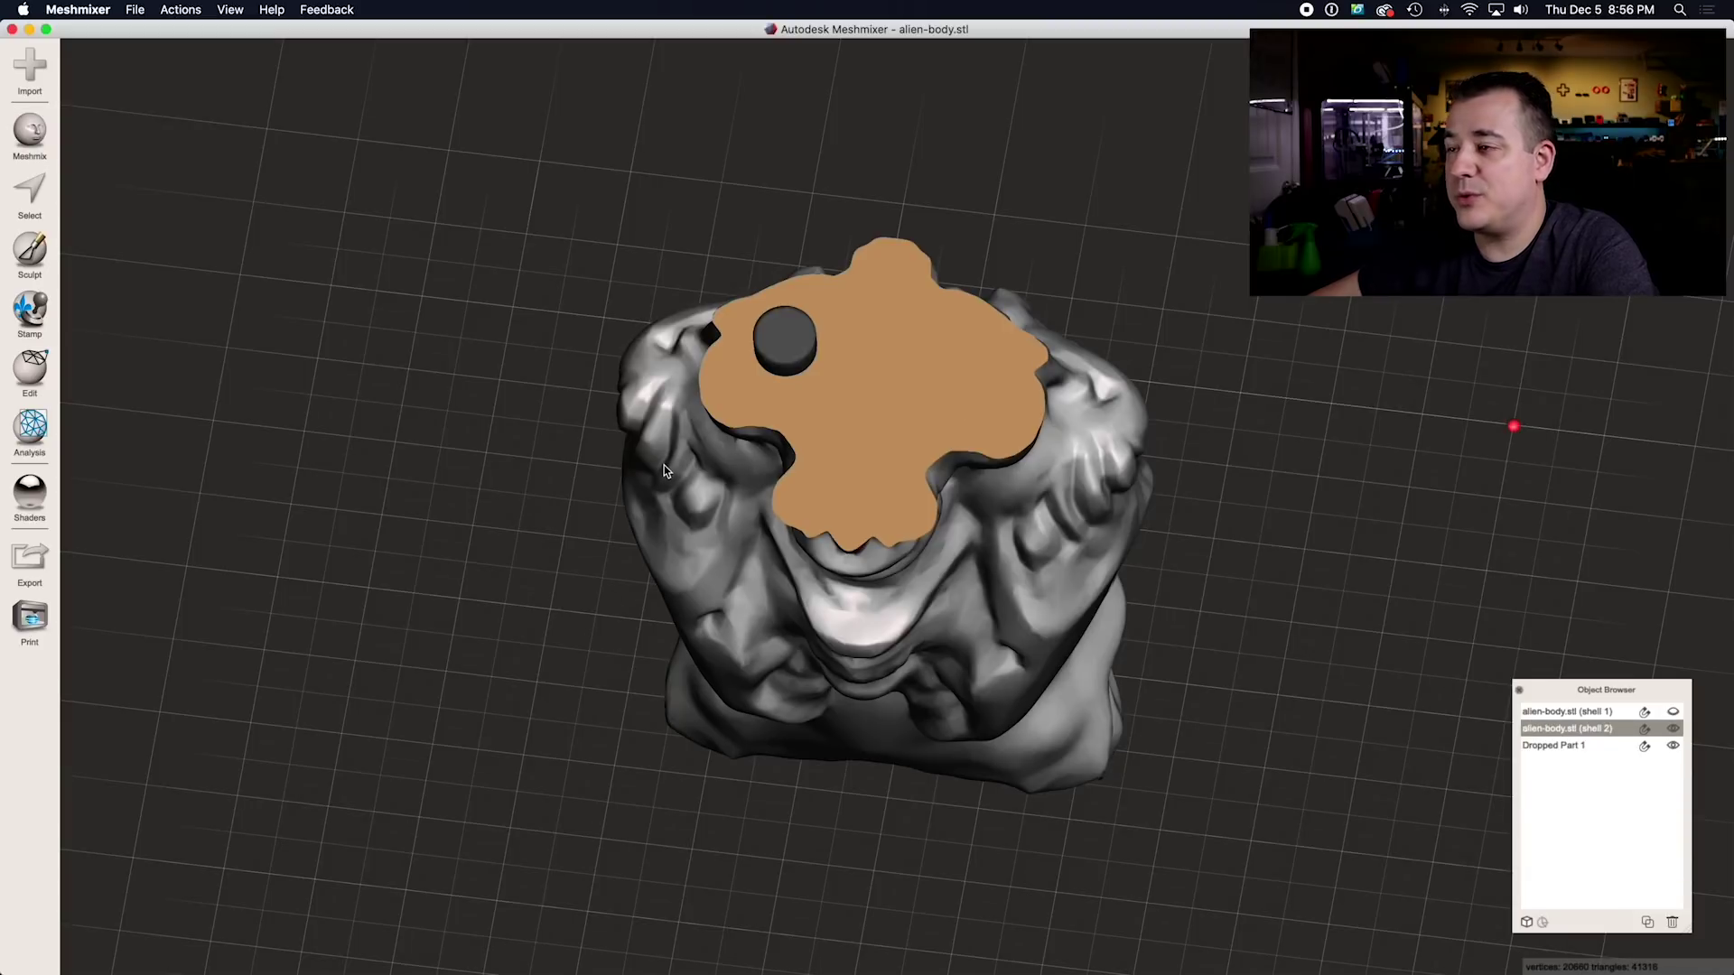
{"action": "left_click", "coordinate": [787, 364]}
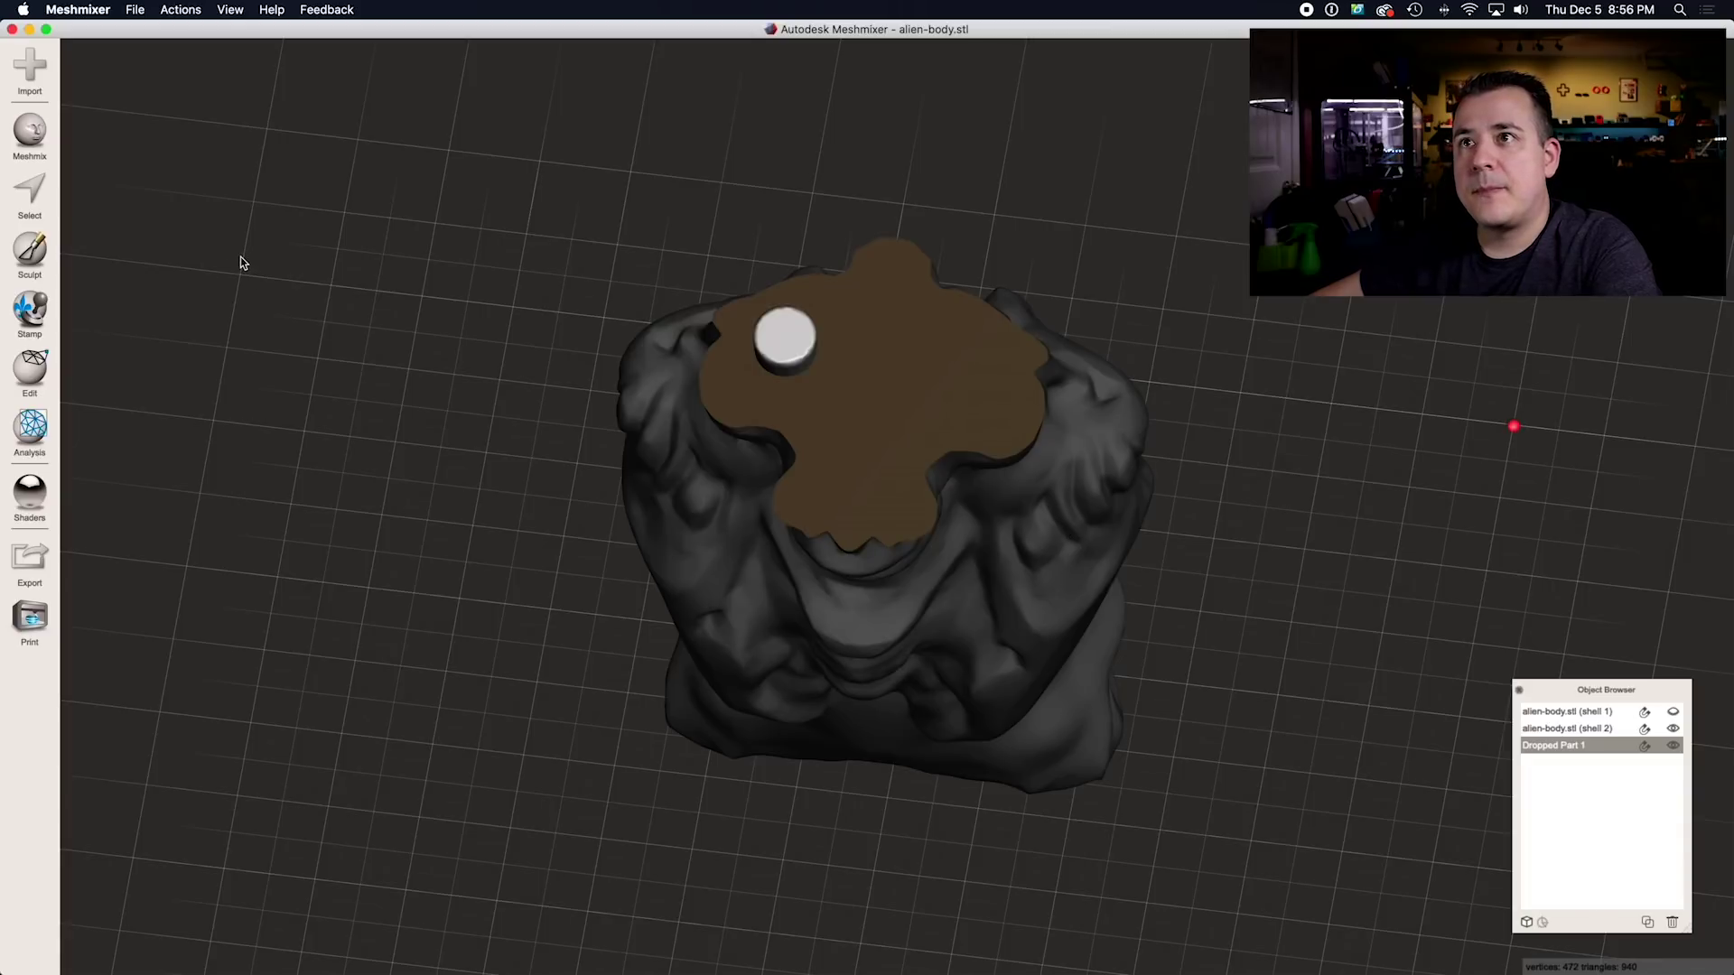
Duplicate the Dropped Part 1 cylinder twice.
{"action": "left_click", "coordinate": [30, 370]}
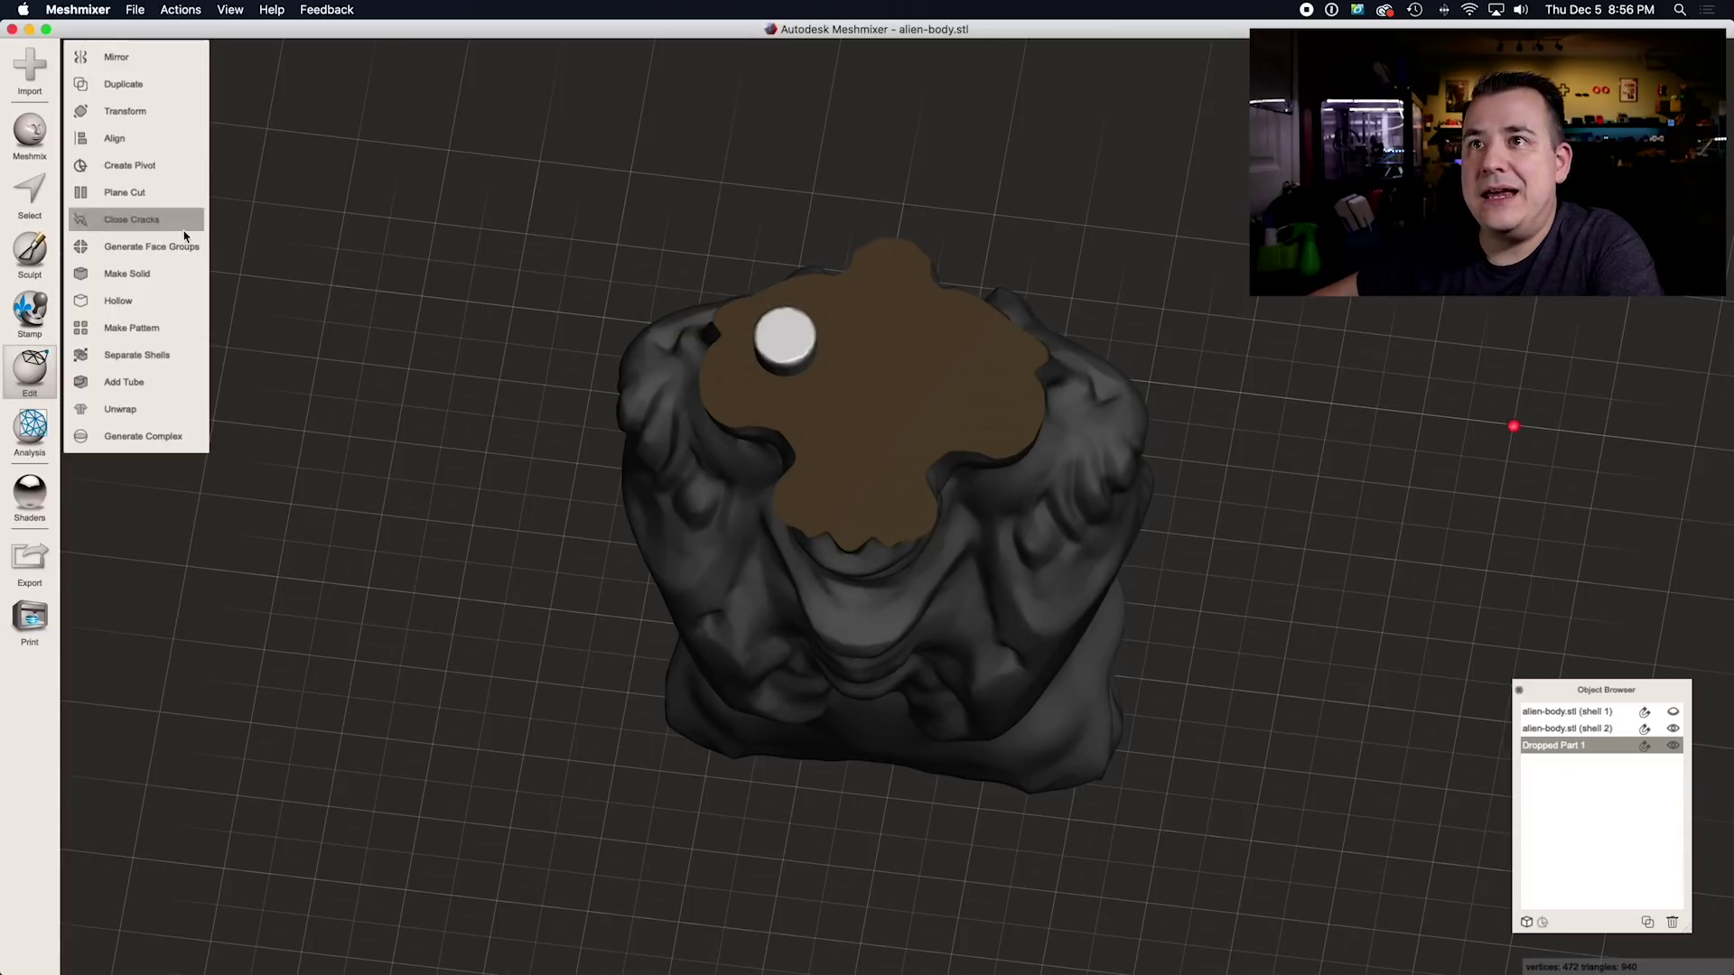
{"action": "left_click", "coordinate": [126, 87]}
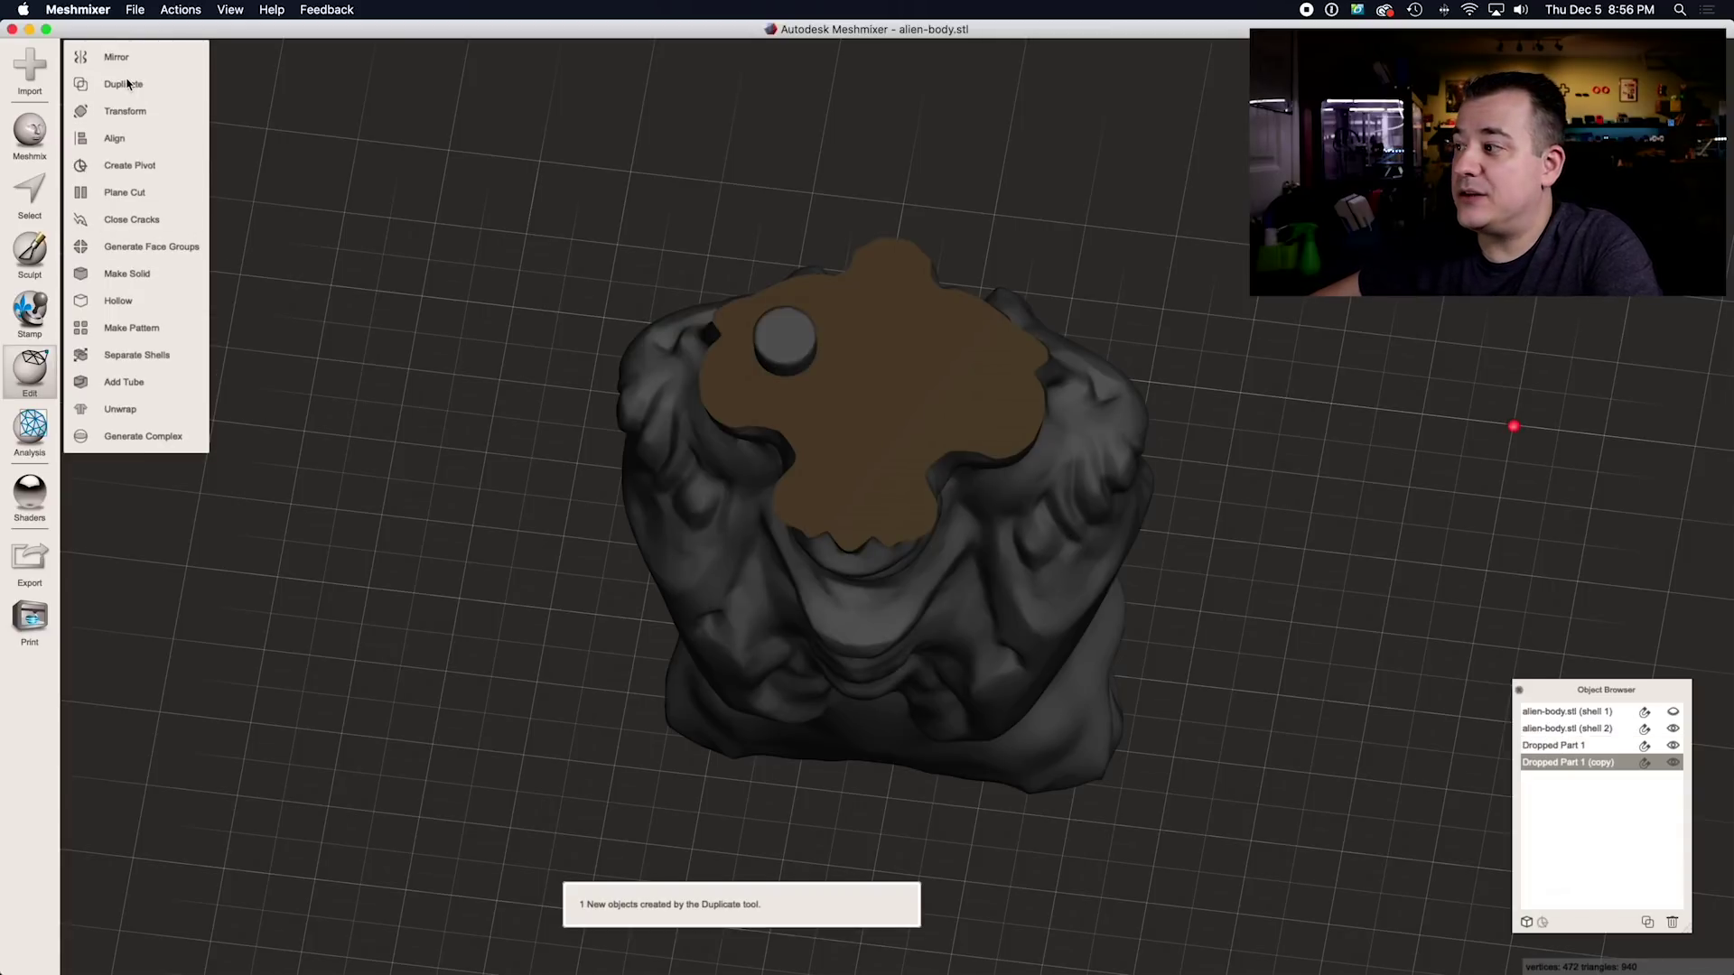
{"action": "left_click", "coordinate": [128, 90]}
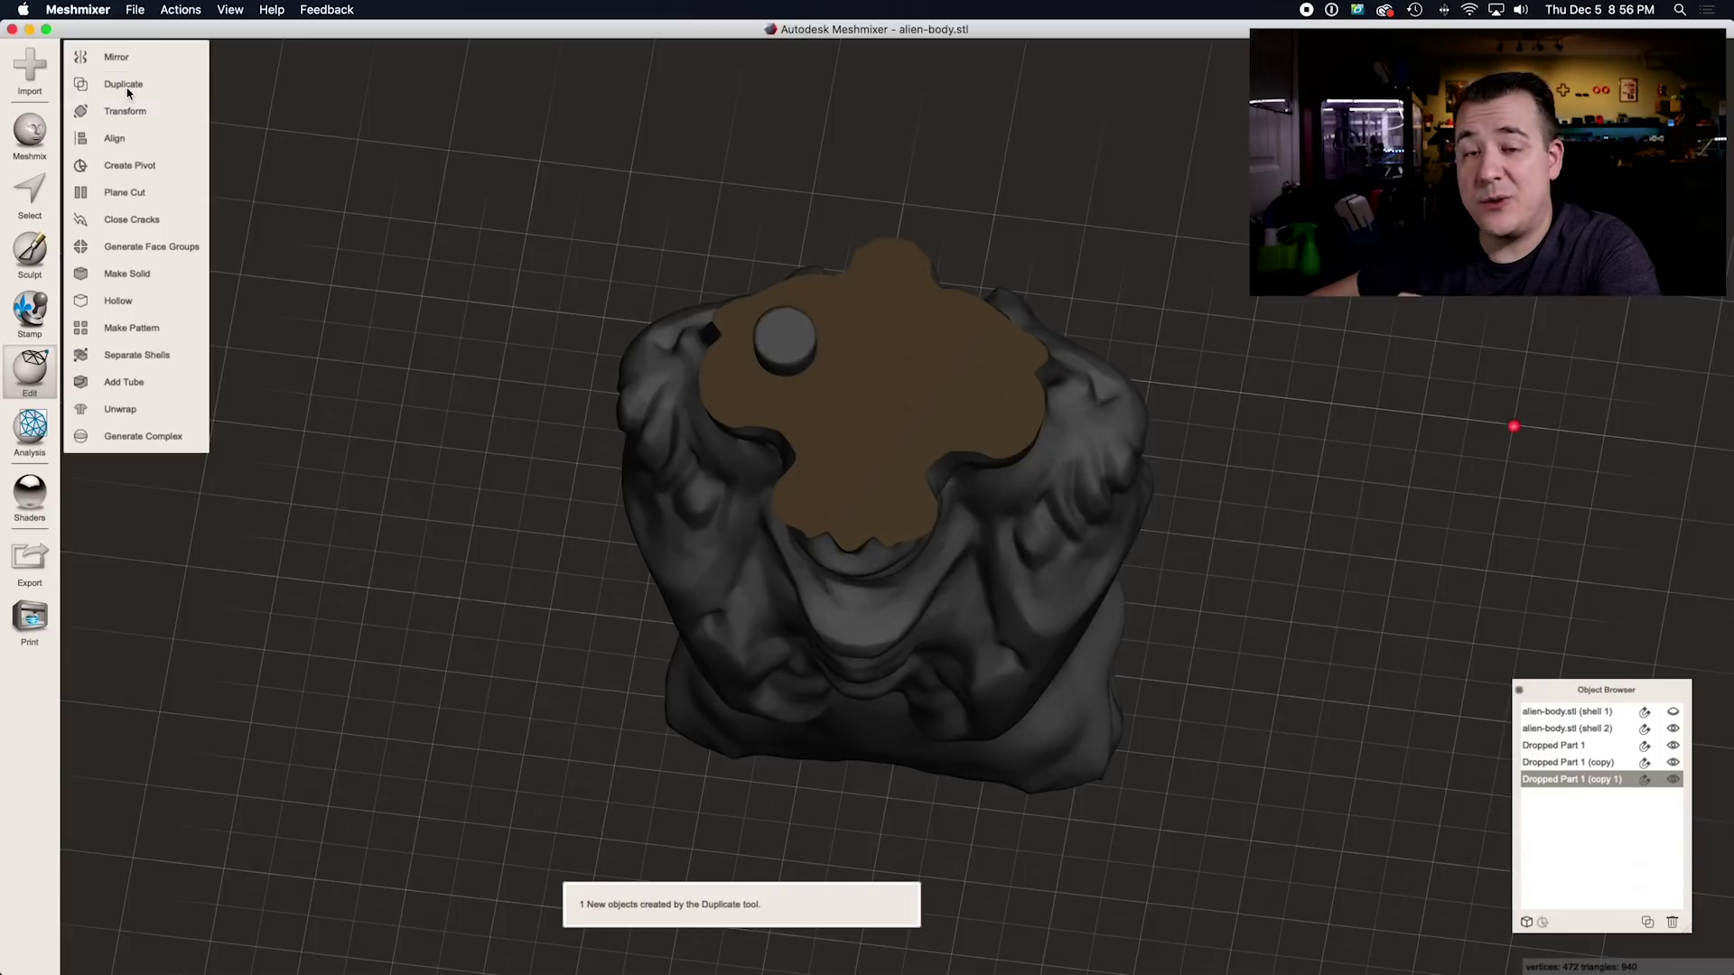
Boolean-subtract the original cylinder from the lower body shell to cut a peg hole.
{"action": "left_click", "coordinate": [794, 446]}
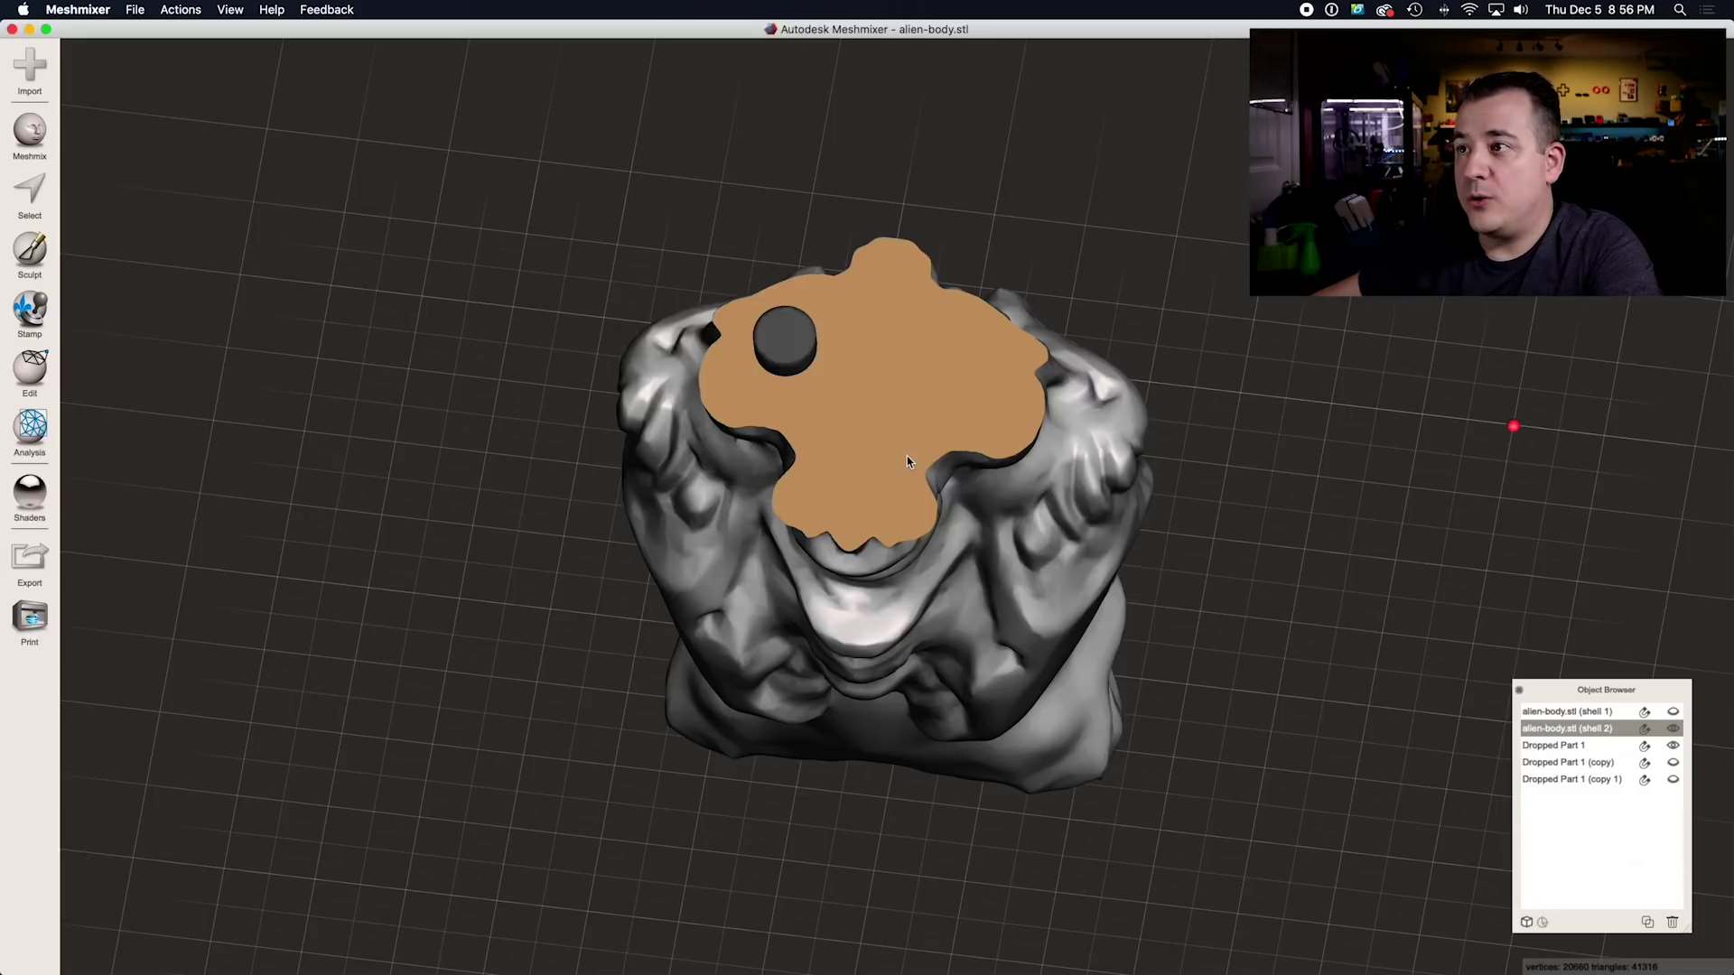
{"action": "left_click", "coordinate": [785, 352], "text": "shift"}
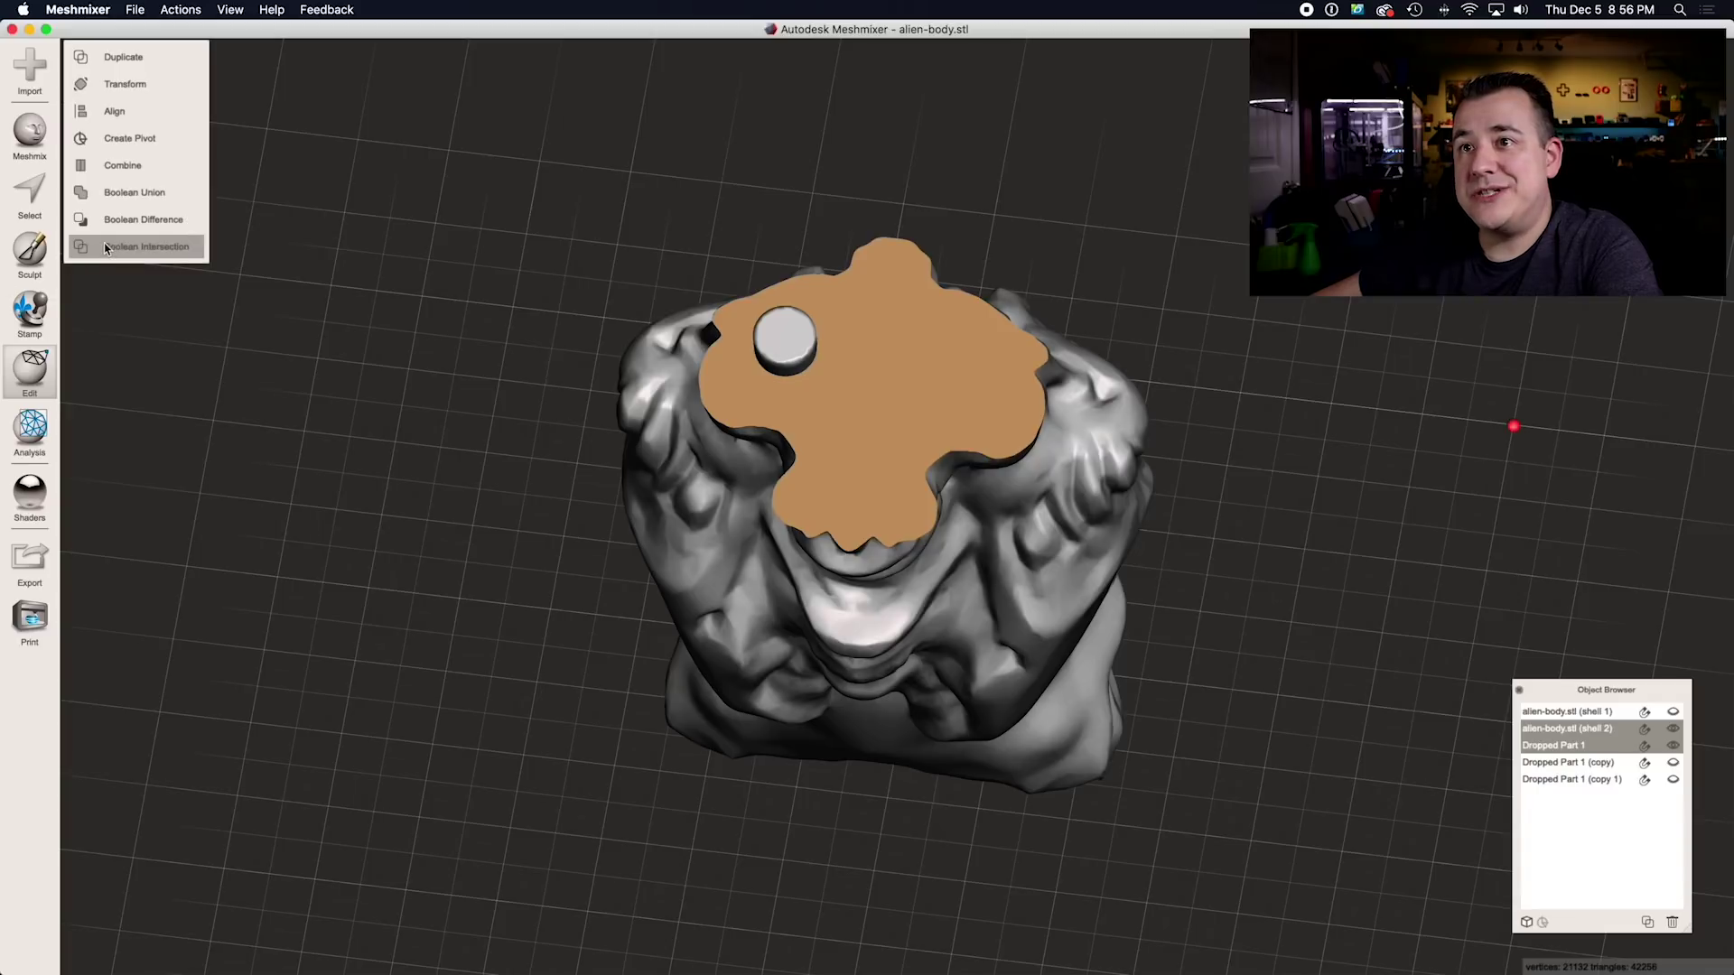
{"action": "left_click", "coordinate": [145, 226]}
{"action": "mouse_move", "coordinate": [623, 596]}
{"action": "right_mouse_down"}
{"action": "mouse_move", "coordinate": [664, 640]}
{"action": "mouse_move", "coordinate": [639, 642]}
{"action": "mouse_move", "coordinate": [612, 623]}
{"action": "mouse_move", "coordinate": [623, 615]}
{"action": "right_mouse_up"}
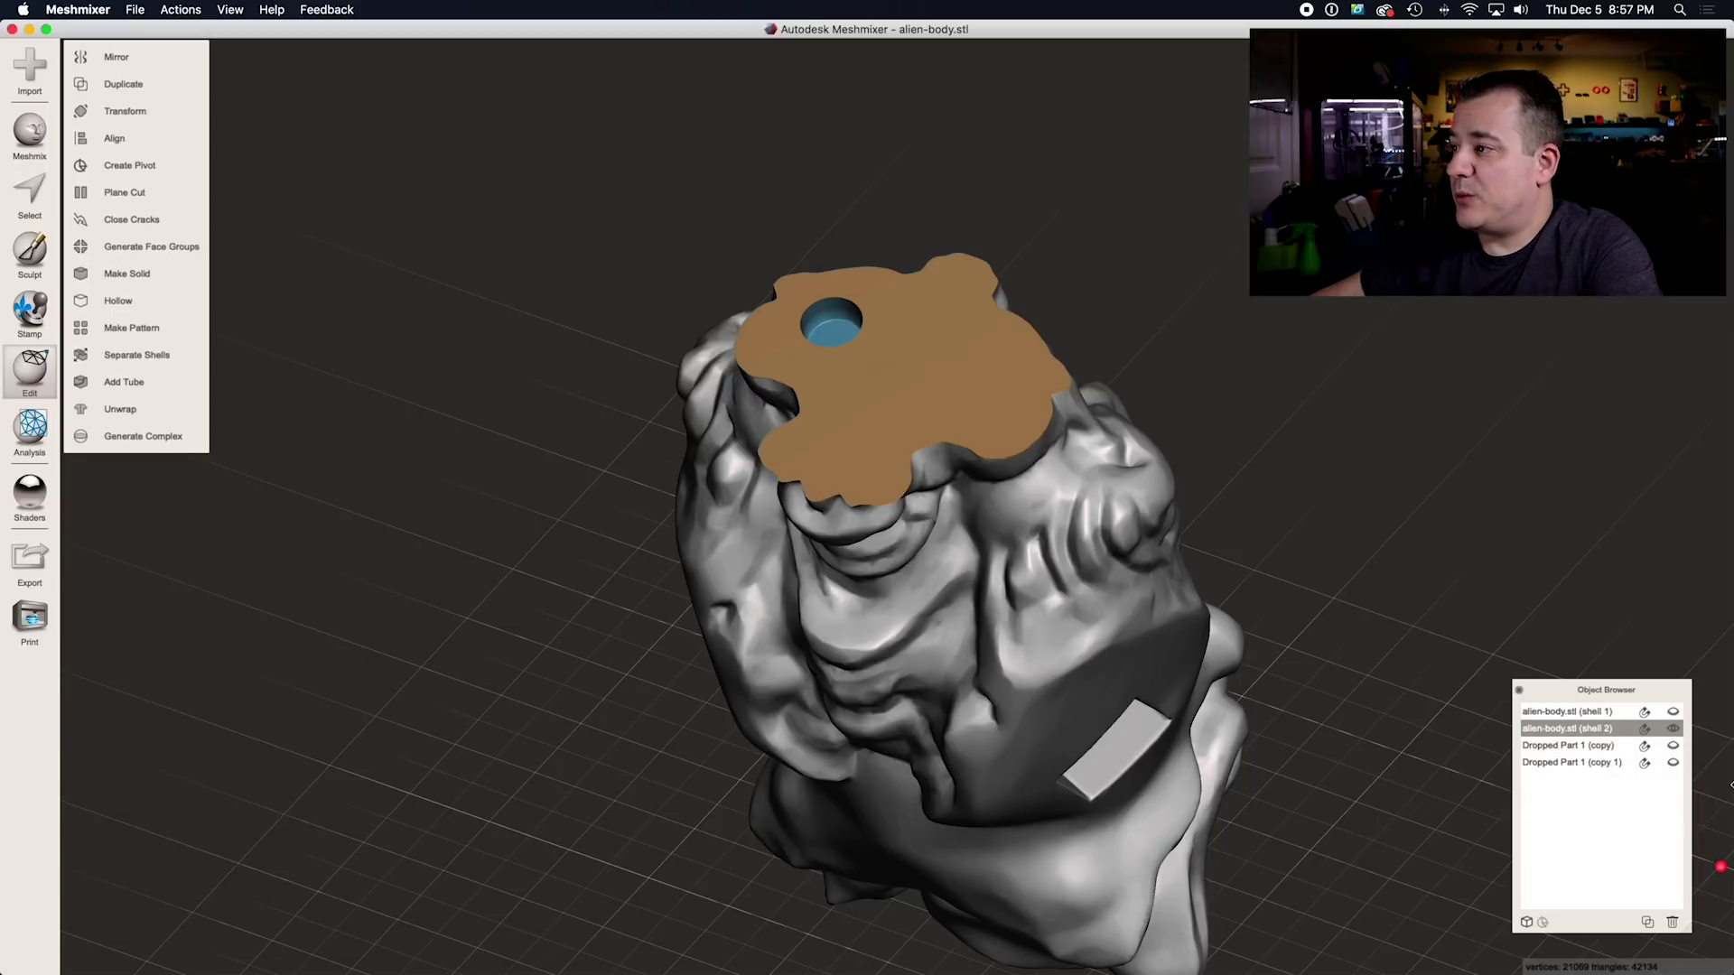
Subtract the cylinder copy from the upper shell with a boolean difference.
{"action": "left_click", "coordinate": [1675, 730]}
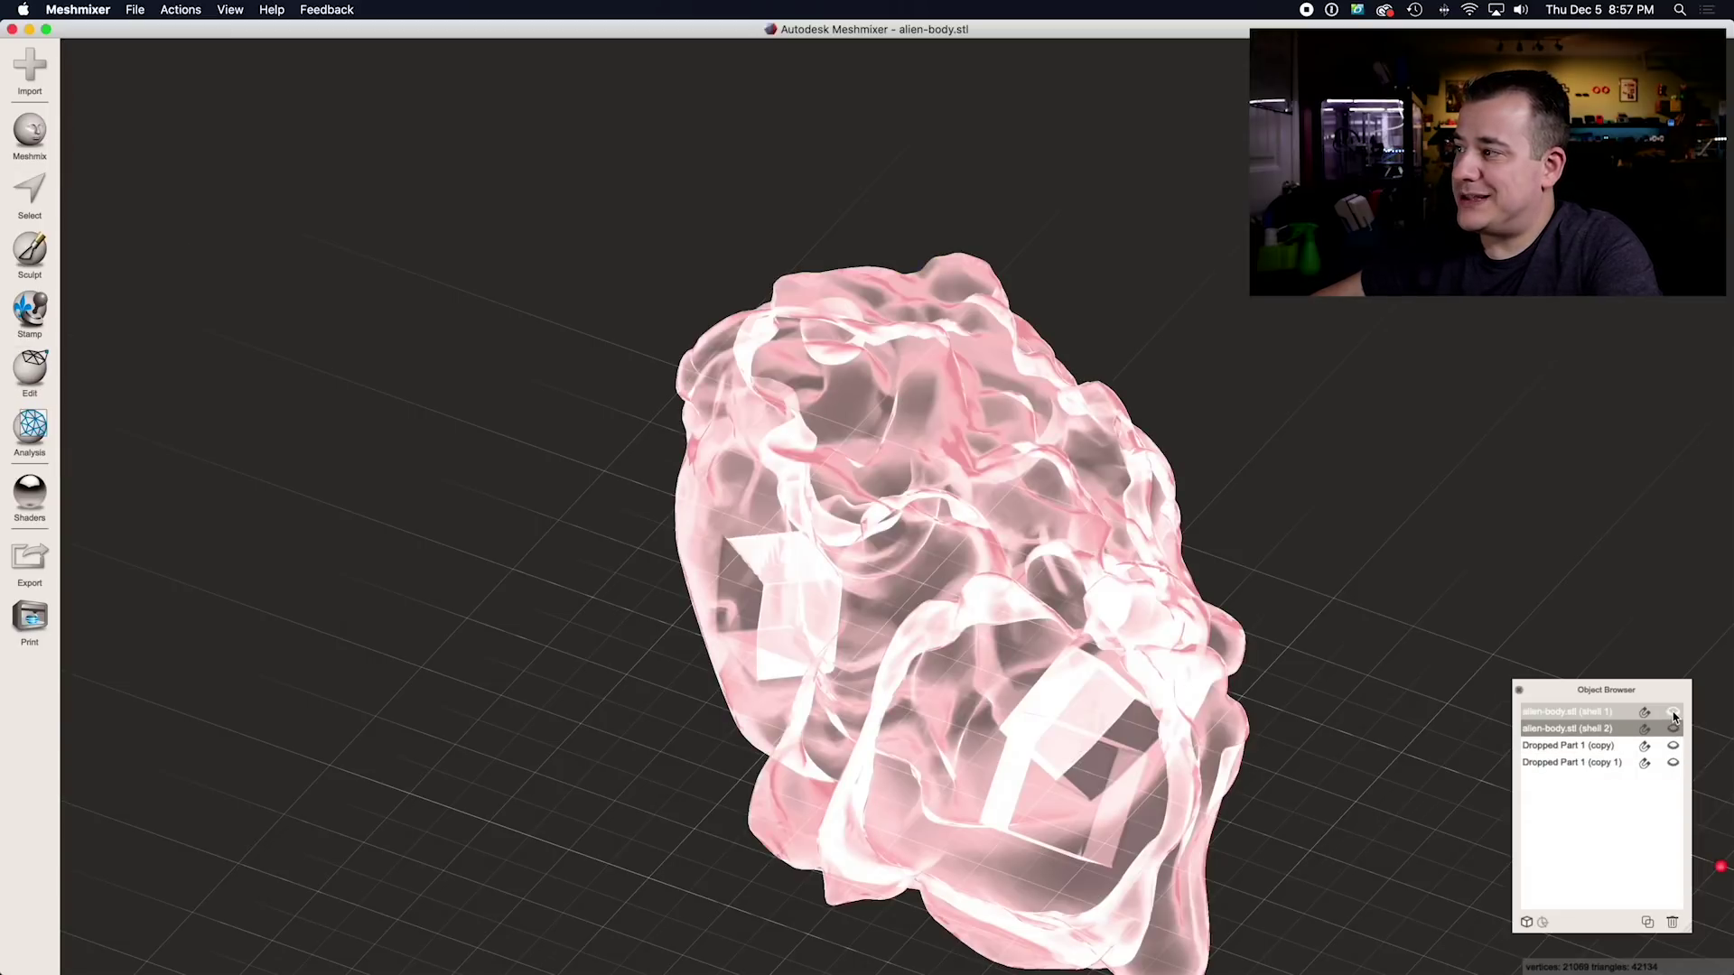
{"action": "left_click", "coordinate": [1673, 711]}
{"action": "left_click", "coordinate": [1567, 712]}
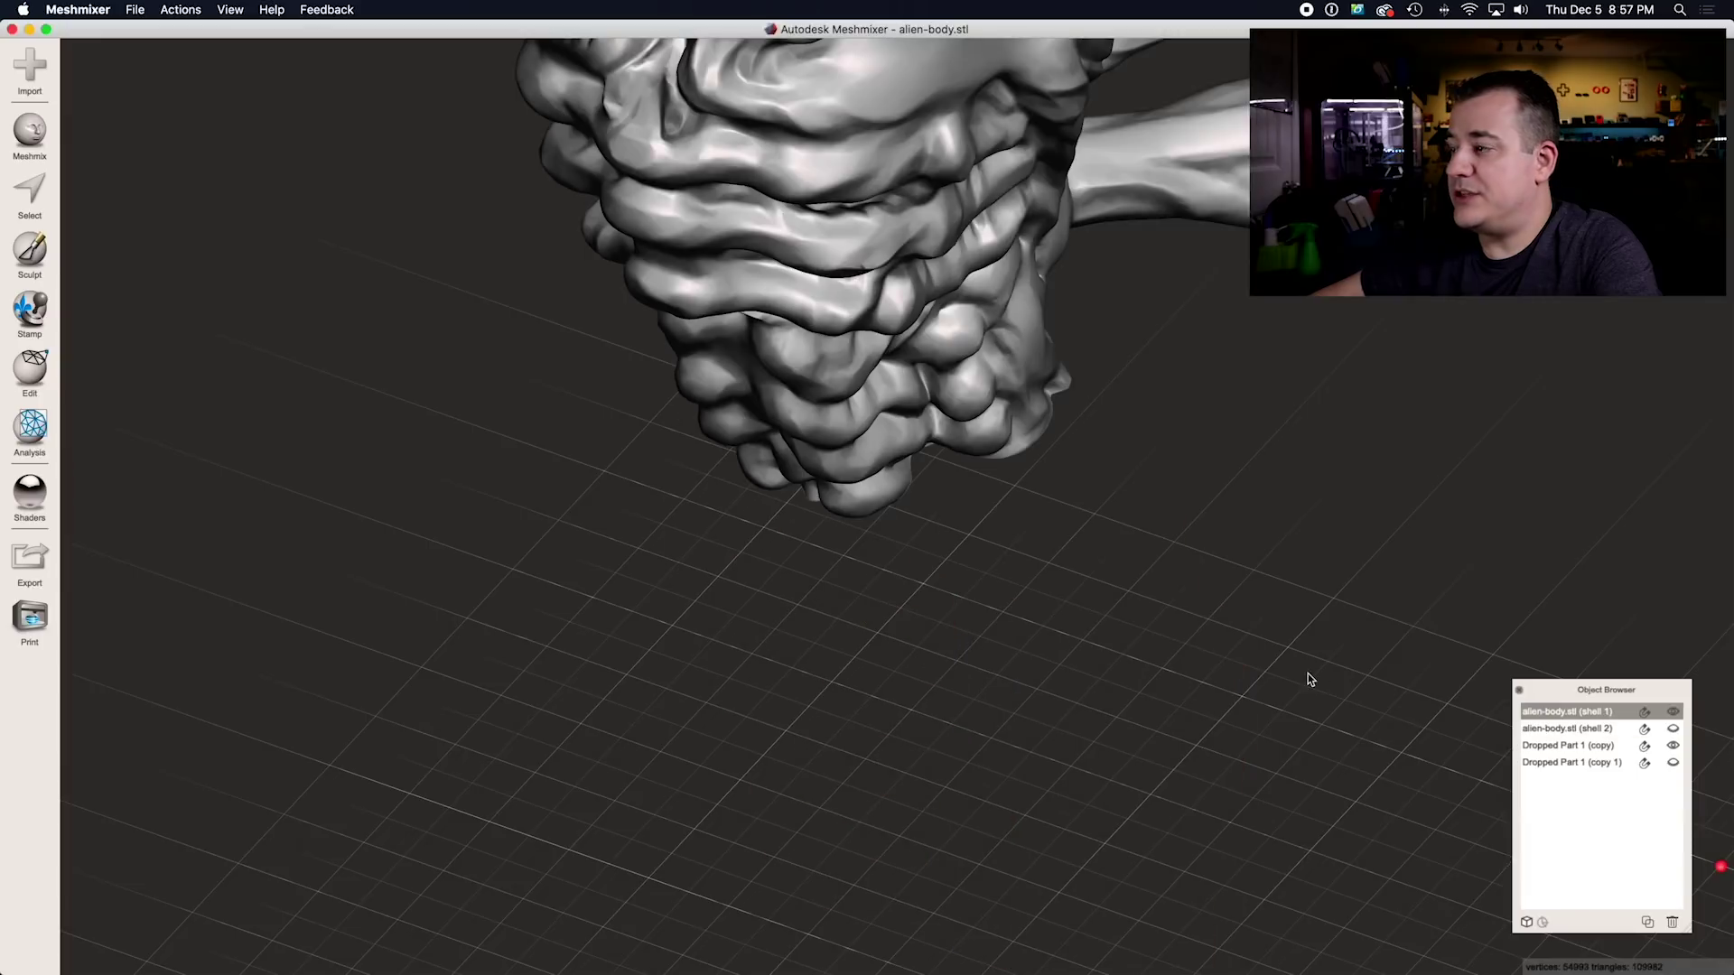
{"action": "right_click_drag", "start_coordinate": [1308, 678], "coordinate": [1024, 304]}
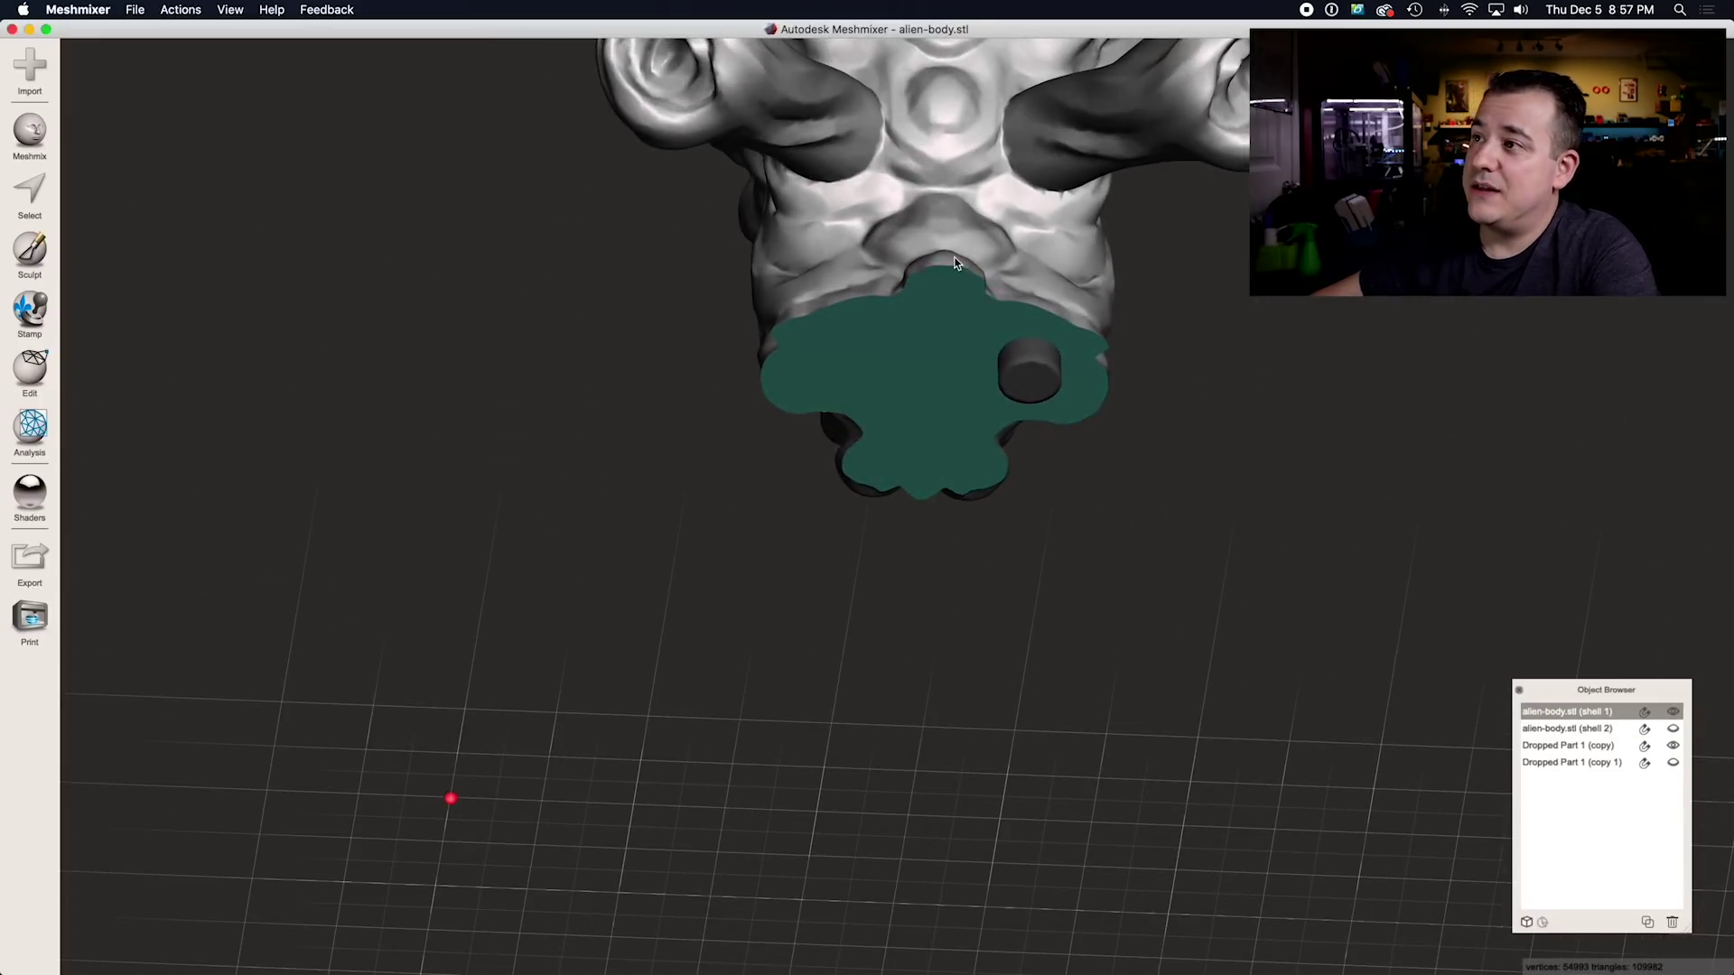
{"action": "left_click", "coordinate": [1036, 381], "text": "shift"}
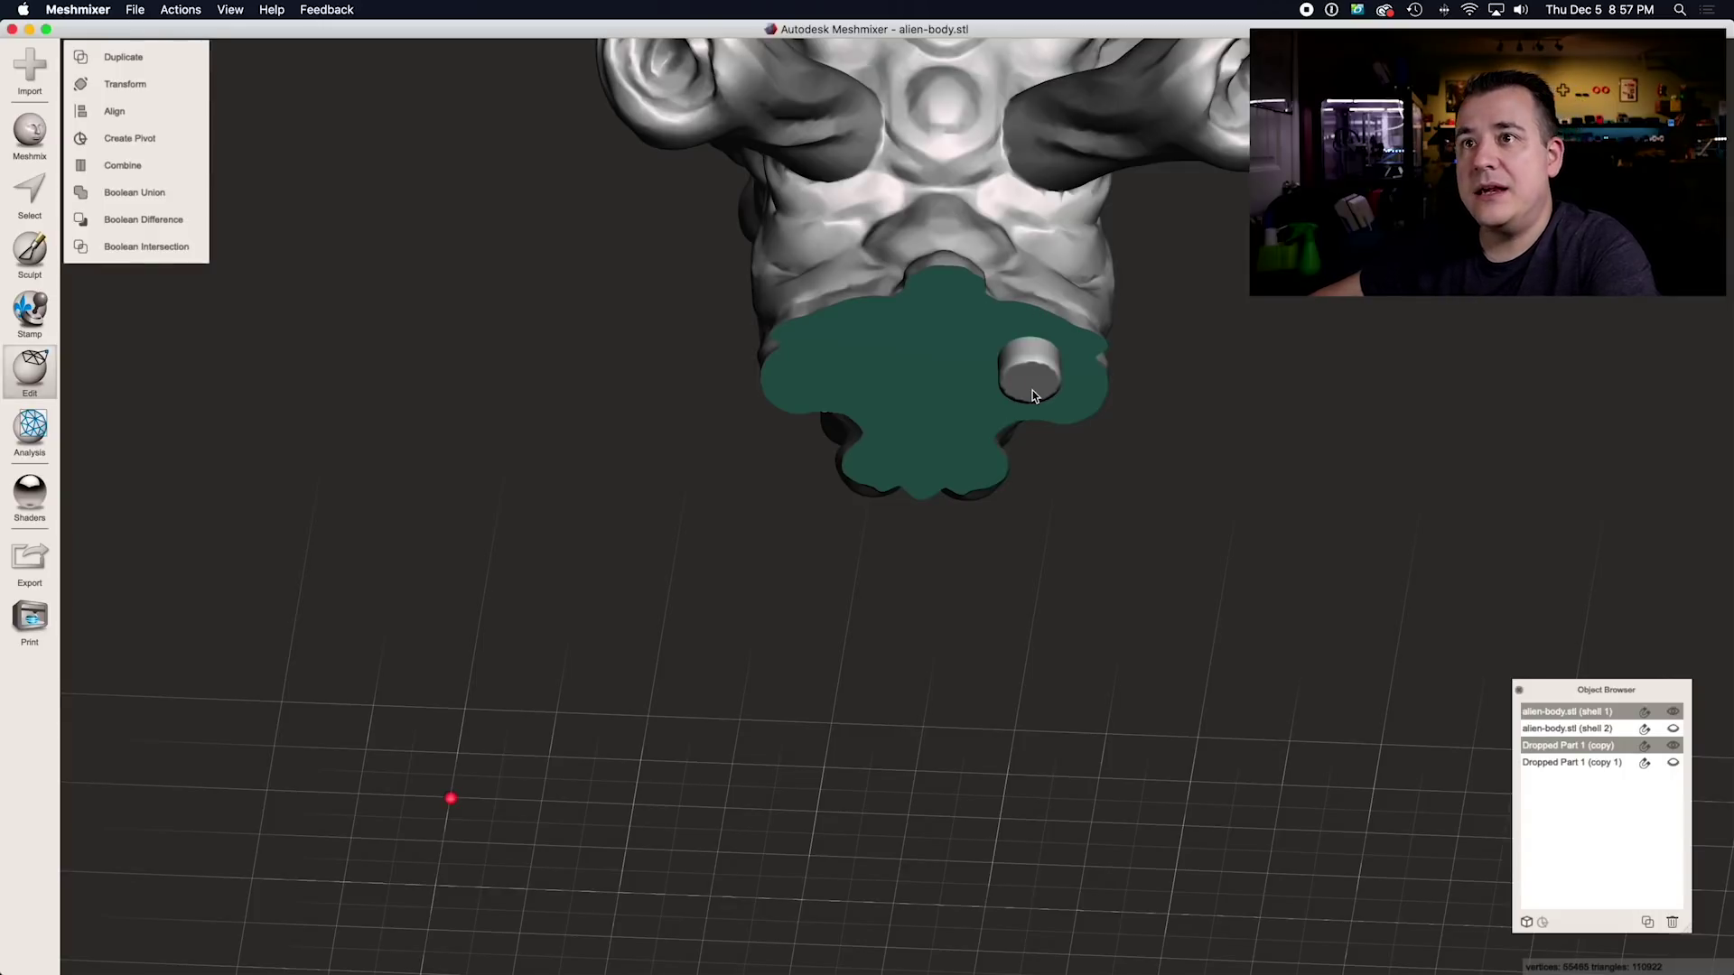
{"action": "left_click", "coordinate": [132, 219]}
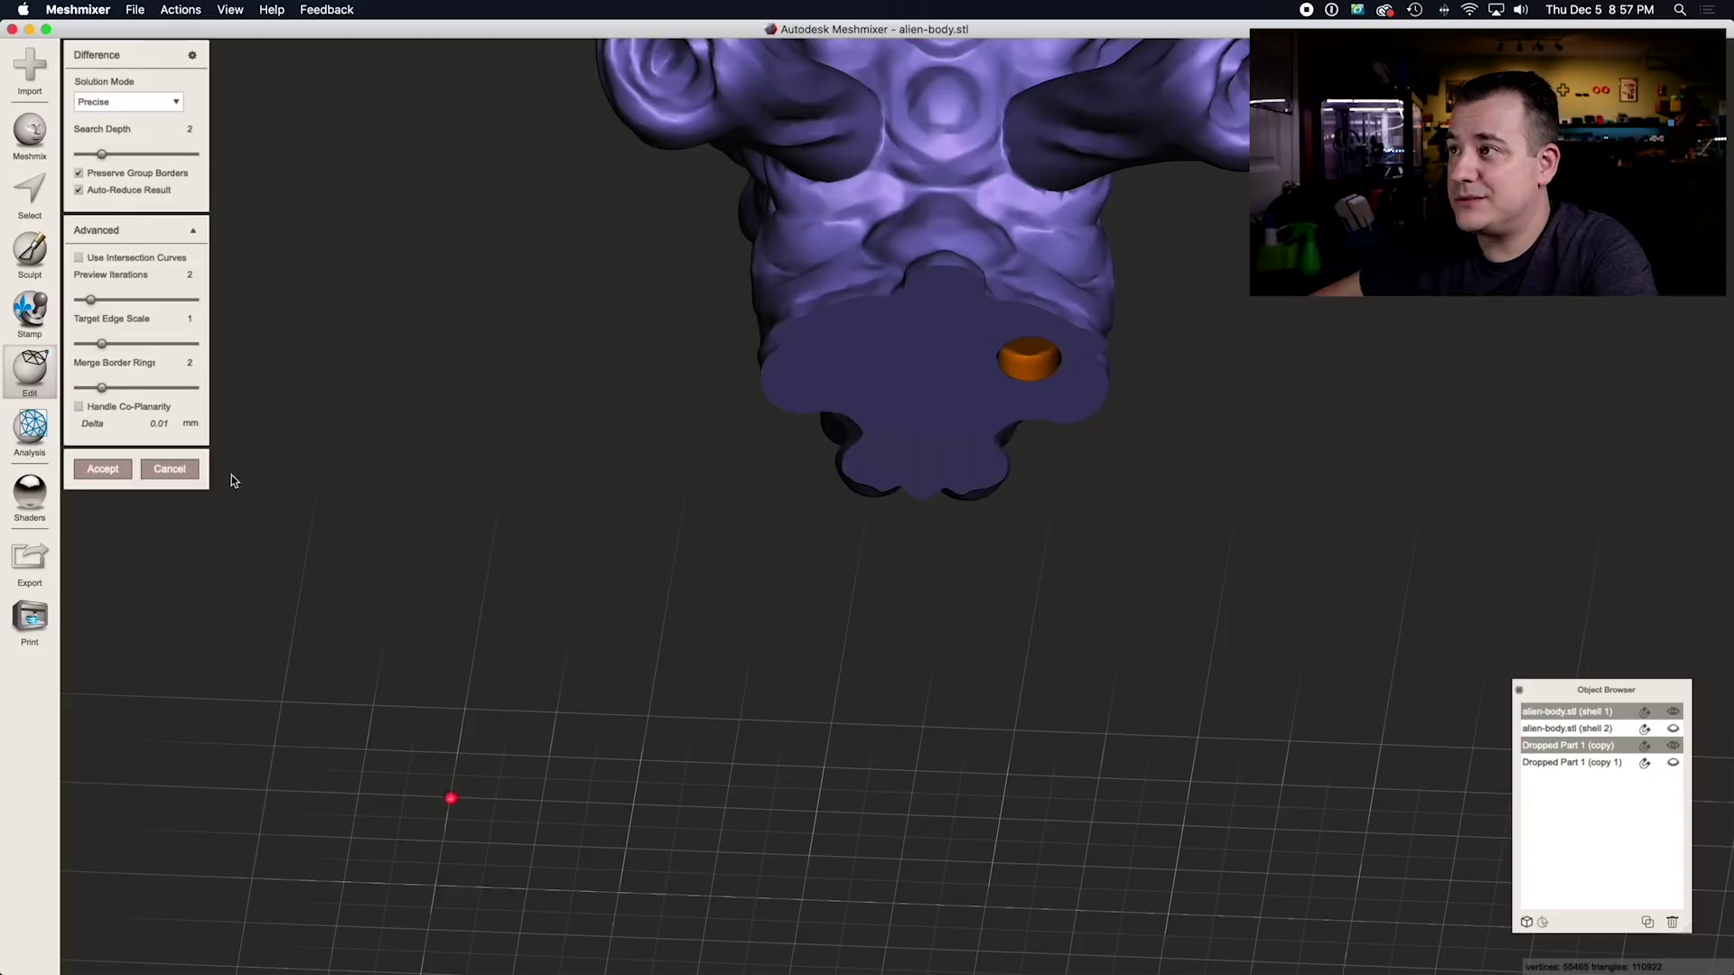
{"action": "left_click", "coordinate": [101, 469]}
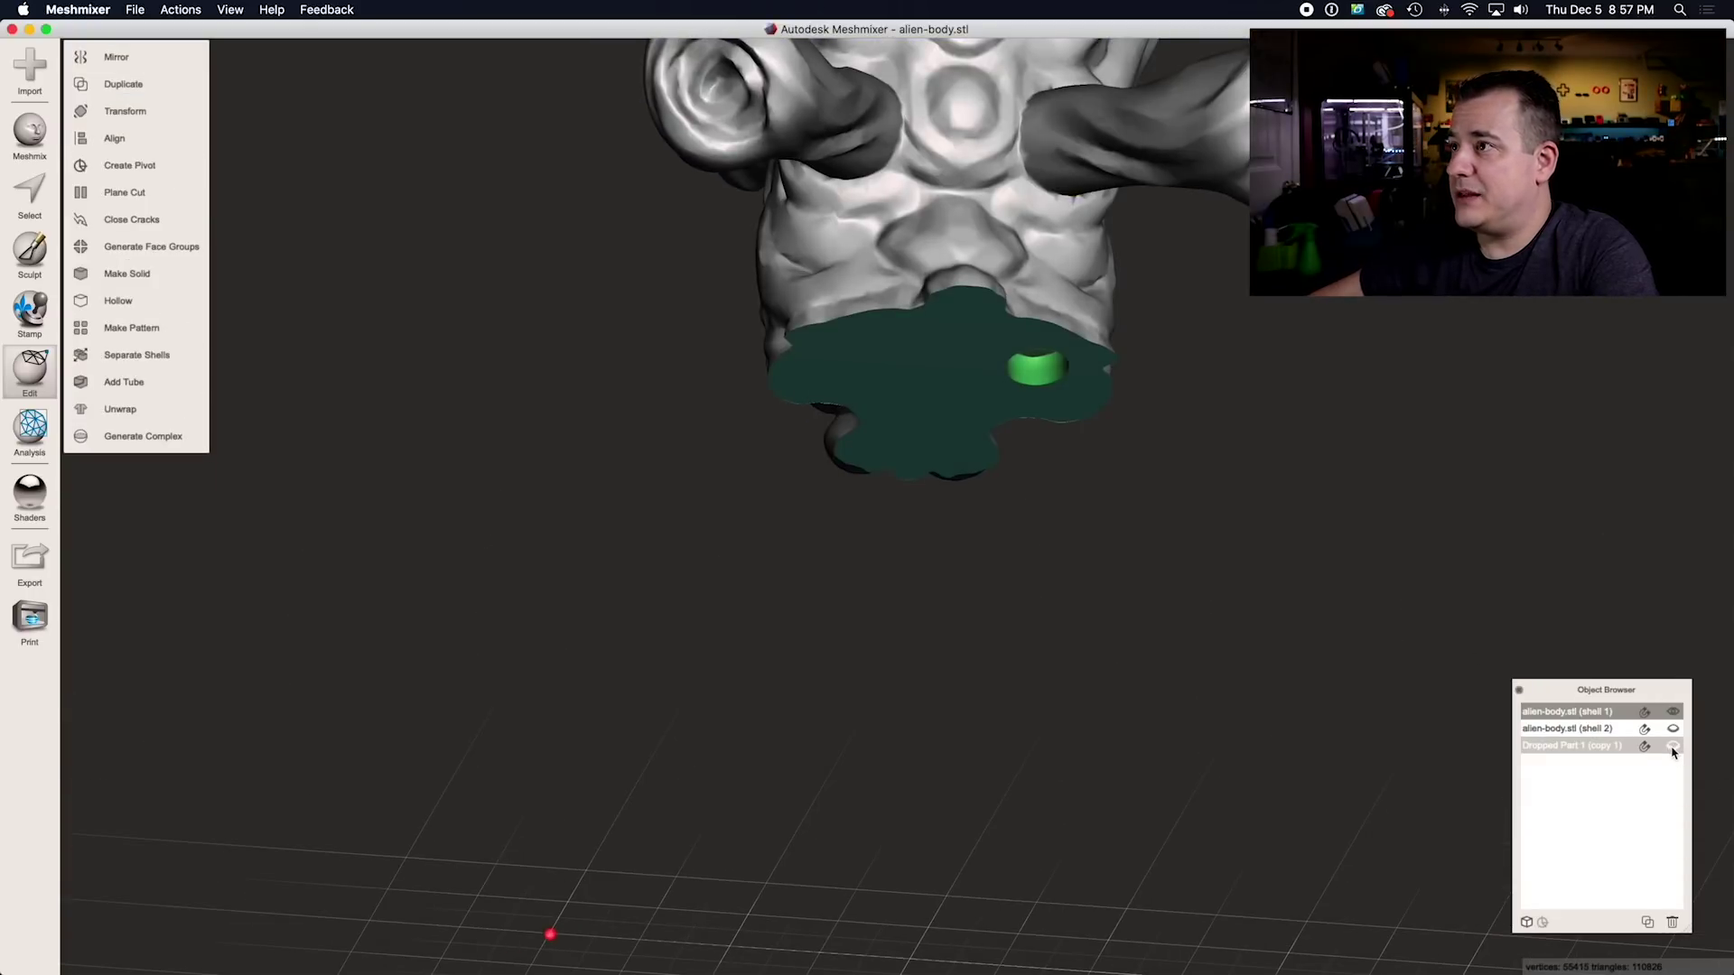
Inspect the cut base, then load the original alien-body.stl into the scene.
{"action": "left_click", "coordinate": [1612, 775]}
{"action": "right_click_drag", "start_coordinate": [1006, 447], "coordinate": [1168, 506]}
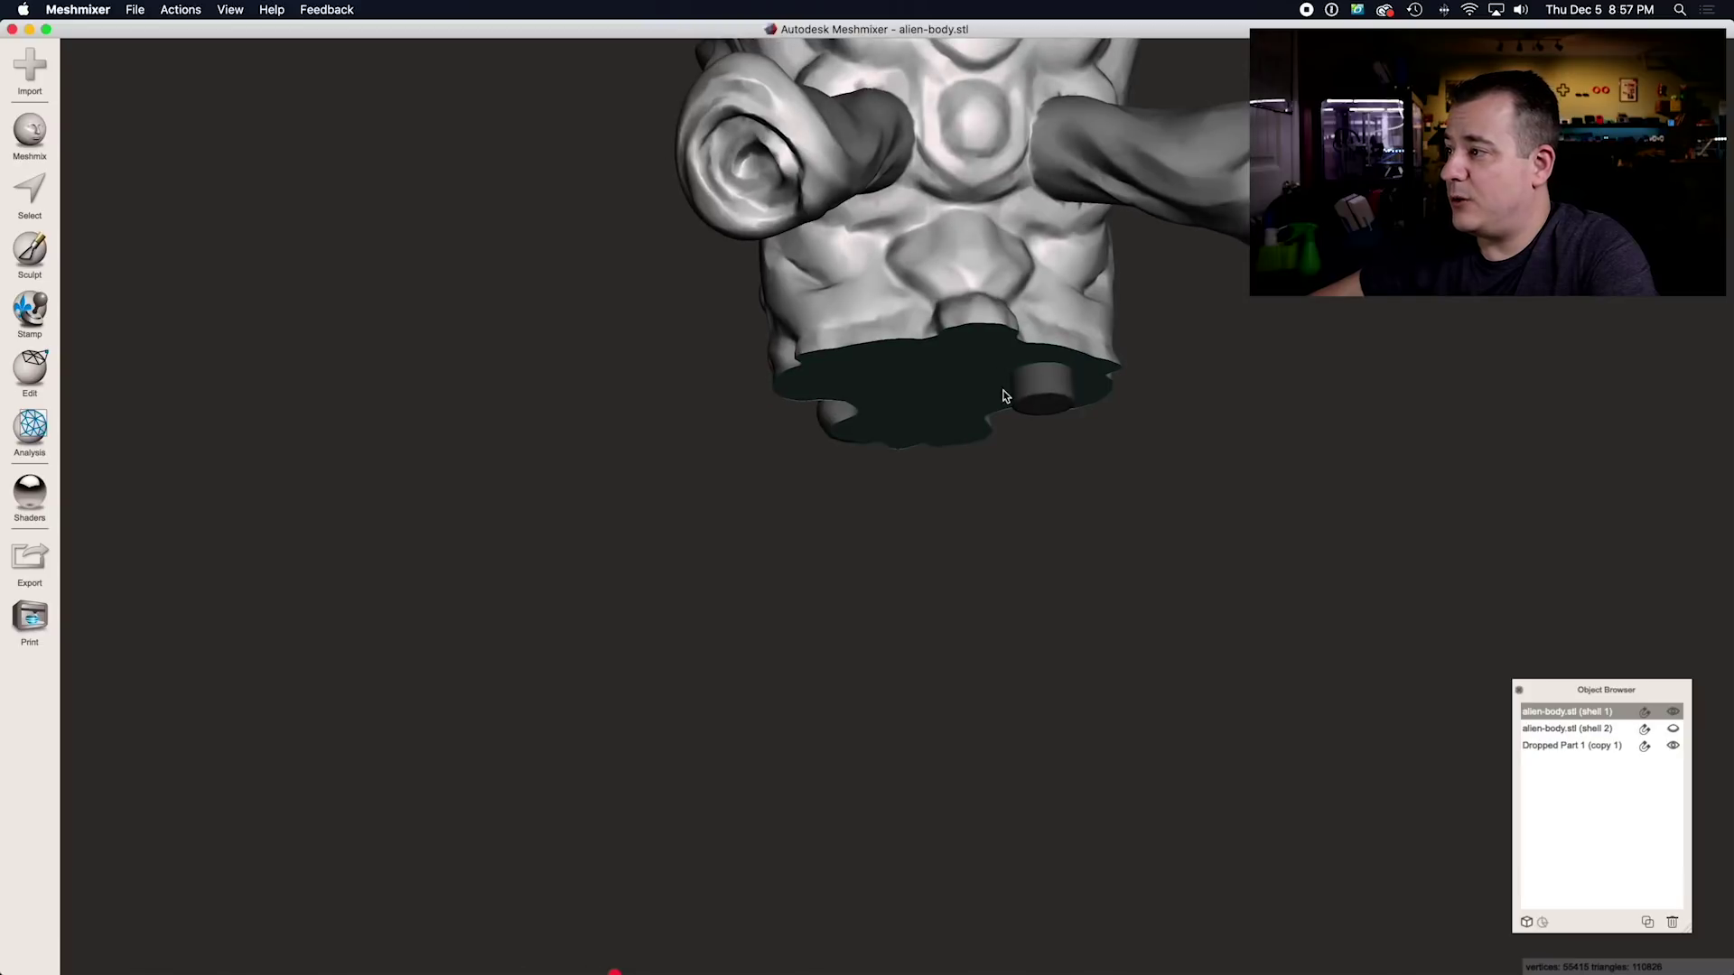
{"action": "right_click_drag", "start_coordinate": [1005, 396], "coordinate": [1405, 506]}
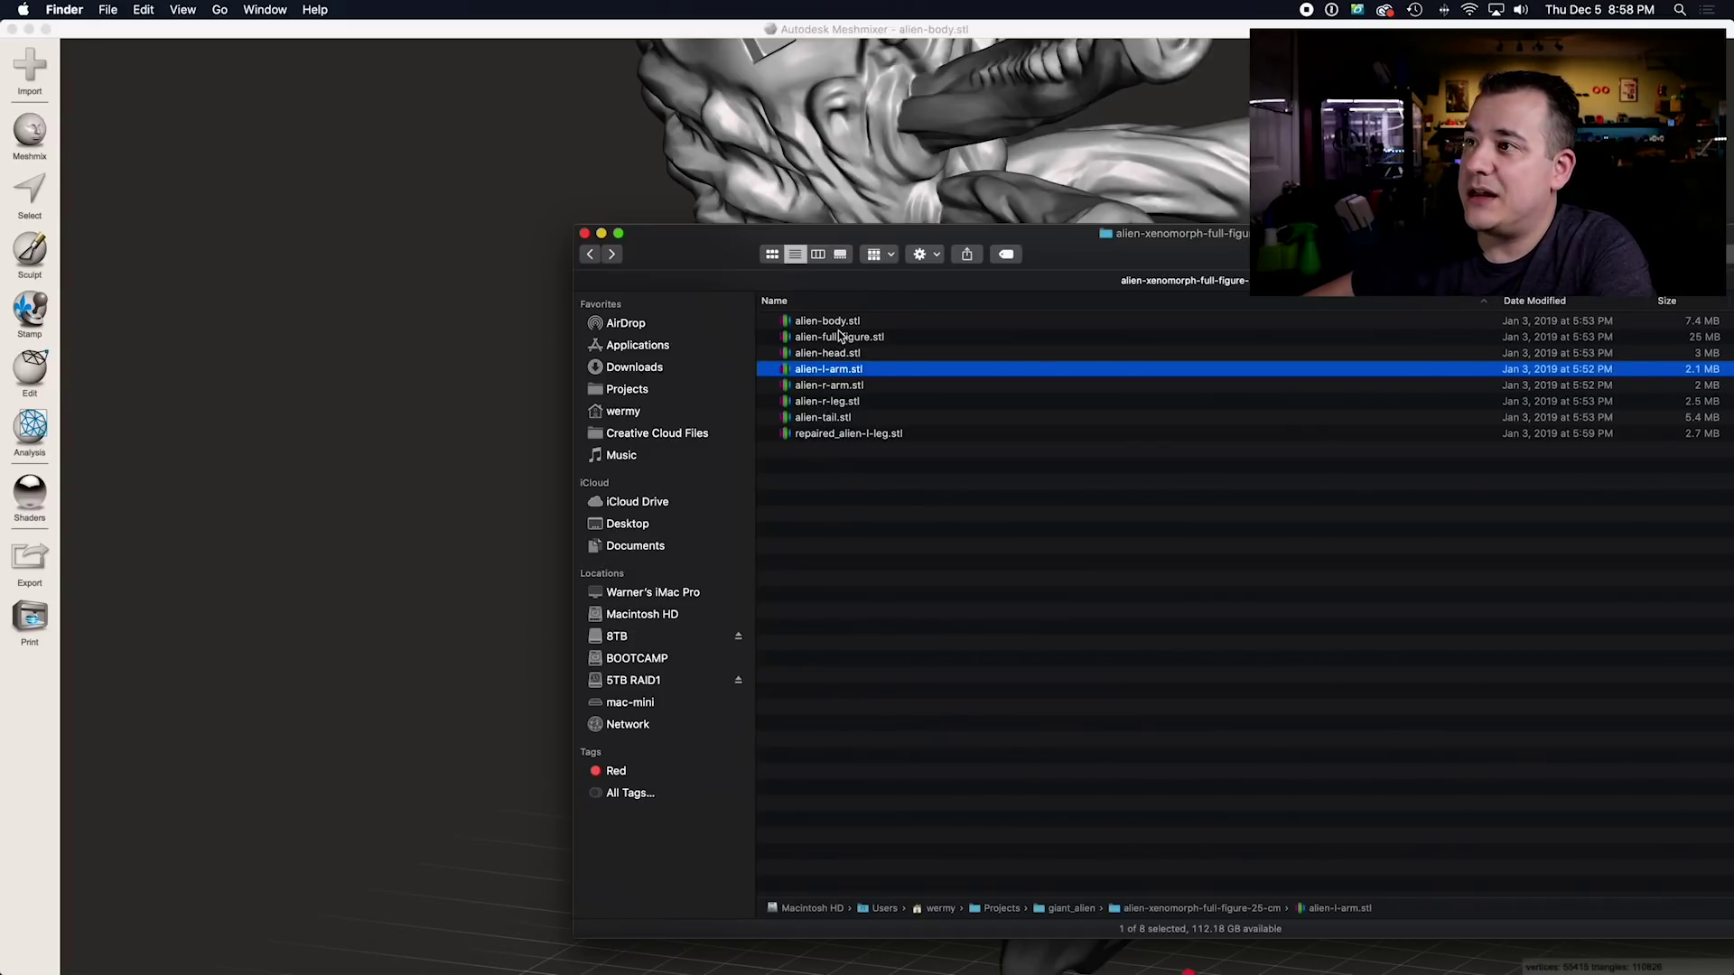
{"action": "left_click_drag", "start_coordinate": [840, 325], "coordinate": [539, 465]}
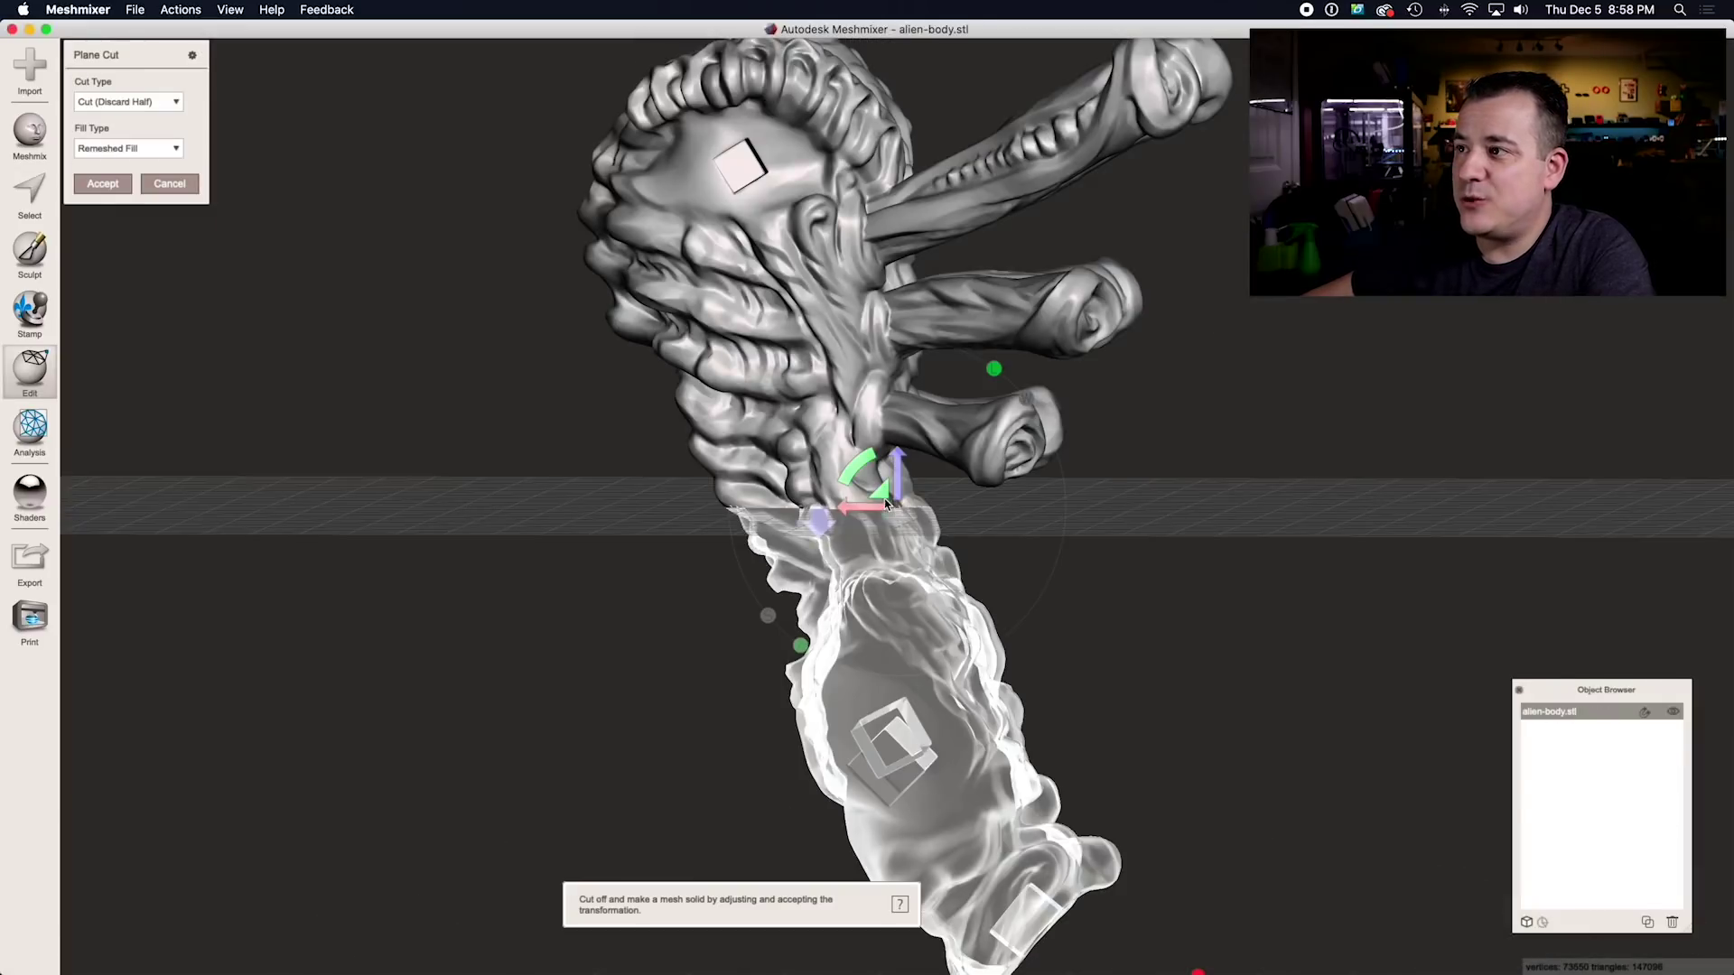
Raise the cut plane up the neck and slice the body with Slice (Keep Both).
{"action": "left_click_drag", "start_coordinate": [885, 498], "coordinate": [790, 441]}
{"action": "left_click", "coordinate": [127, 101]}
{"action": "left_click", "coordinate": [117, 118]}
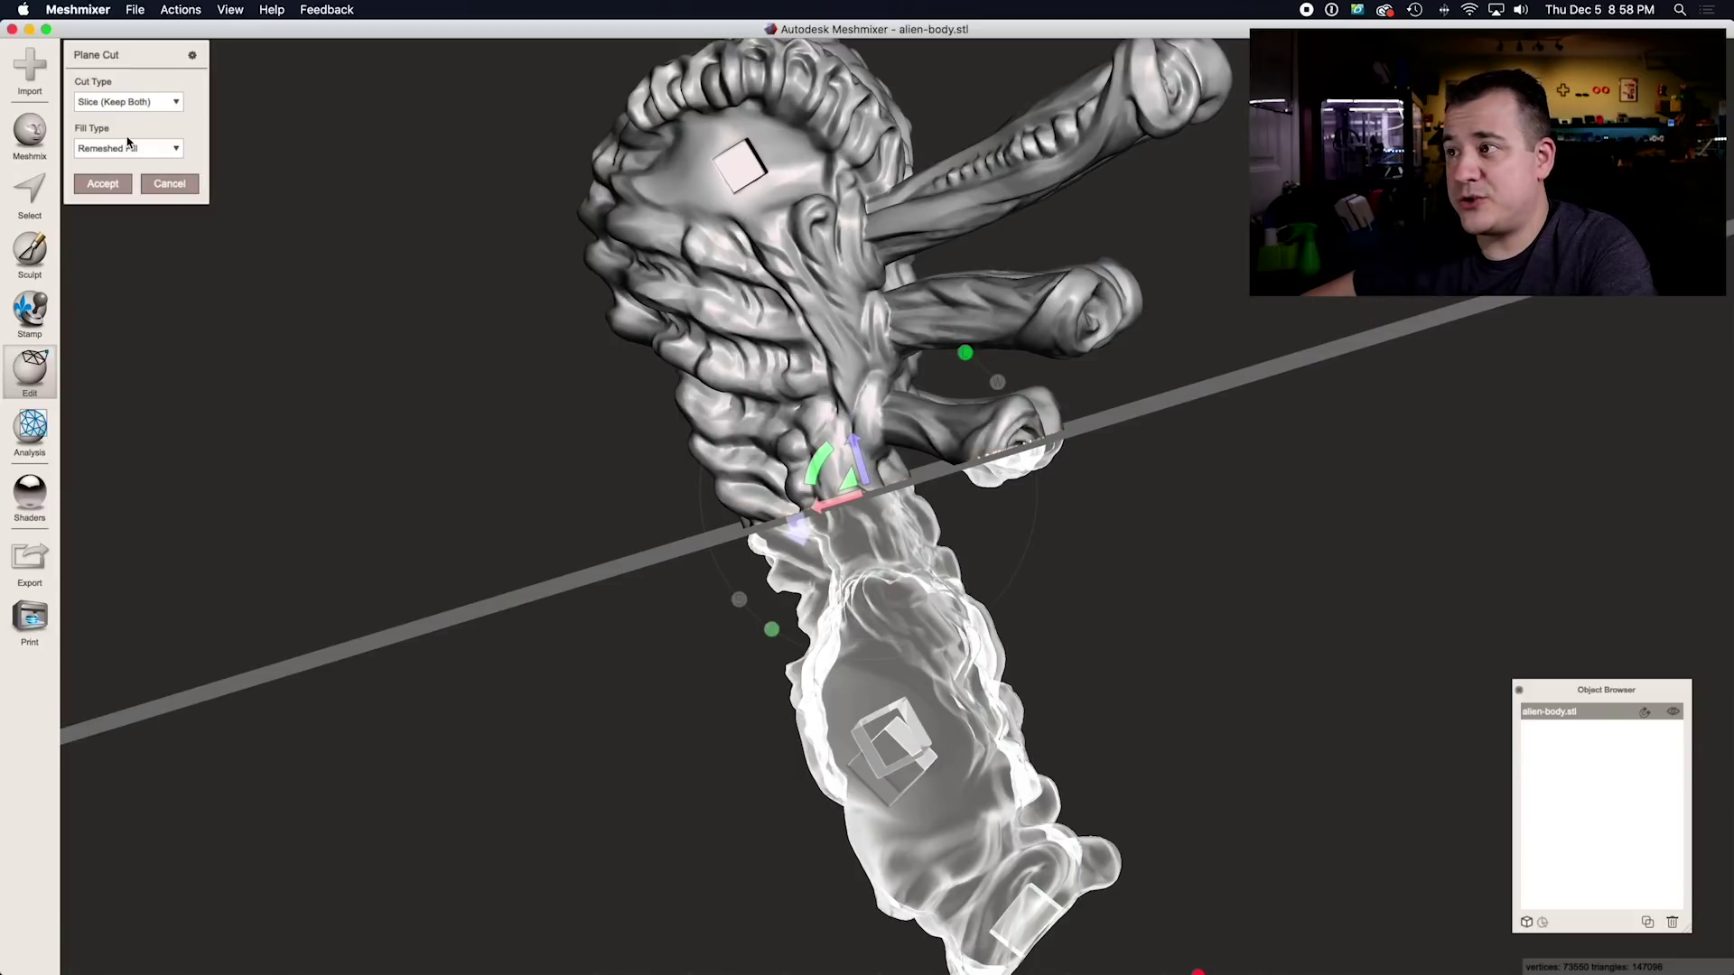
{"action": "left_click", "coordinate": [103, 184]}
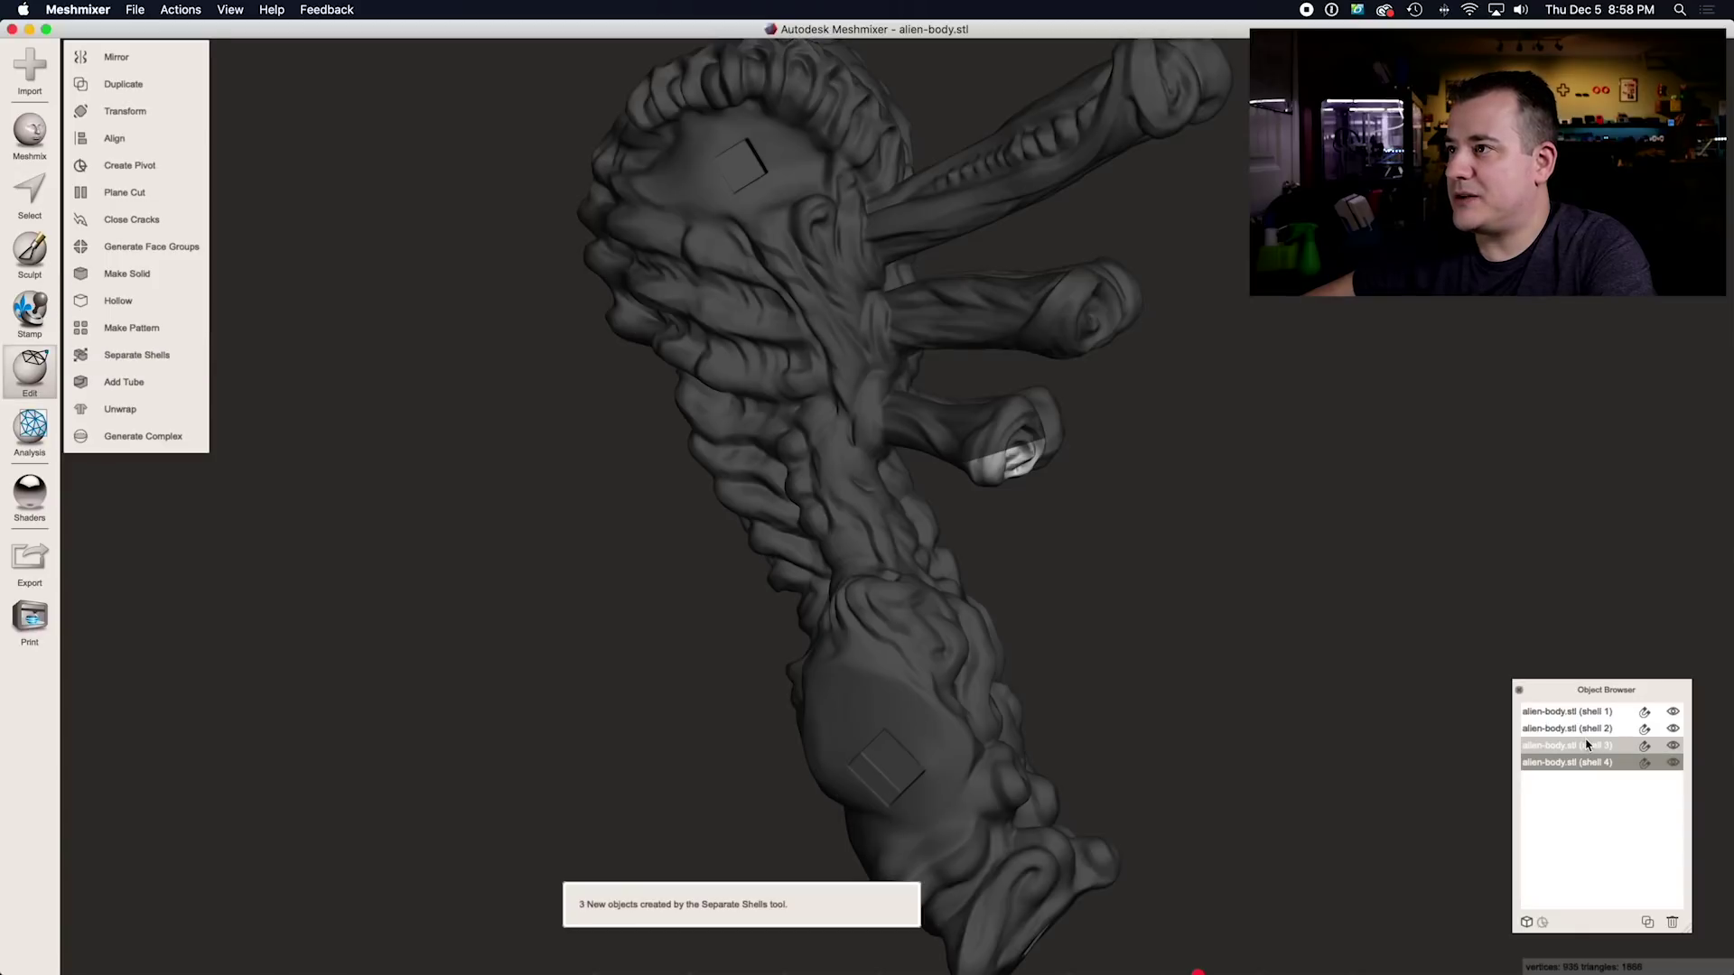
Inspect the resulting body pieces, including the small arm-tip fragments.
{"action": "left_click", "coordinate": [1571, 728]}
{"action": "left_click", "coordinate": [1582, 713]}
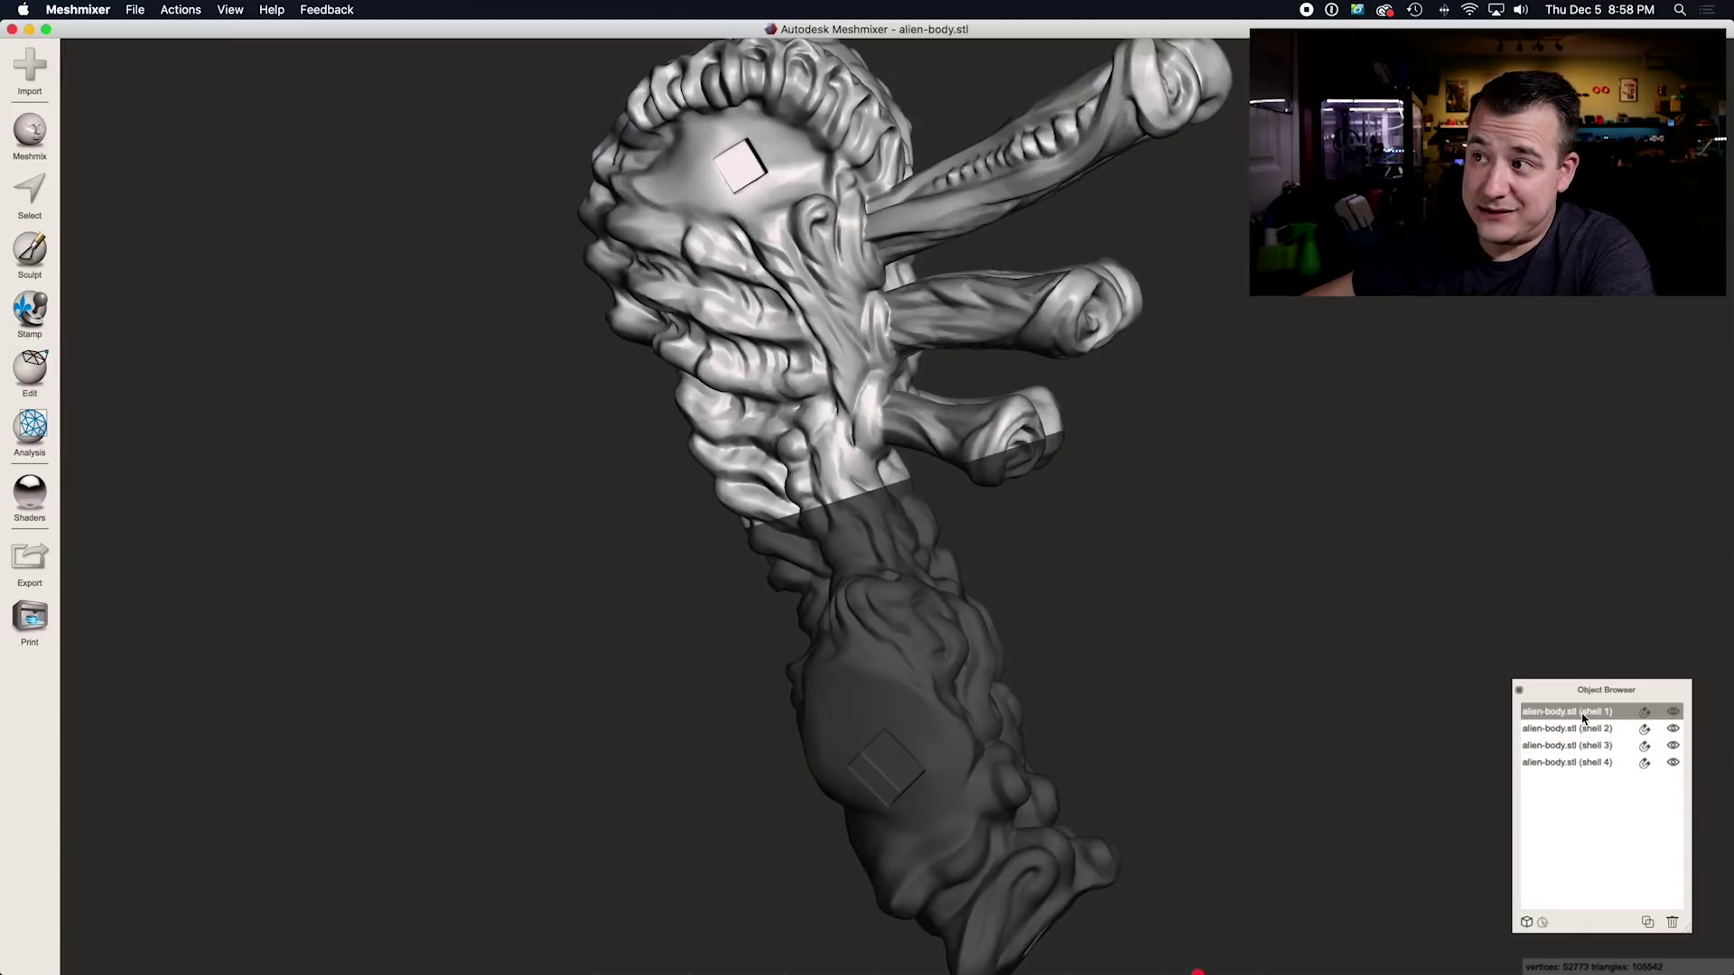
{"action": "left_click", "coordinate": [1008, 474]}
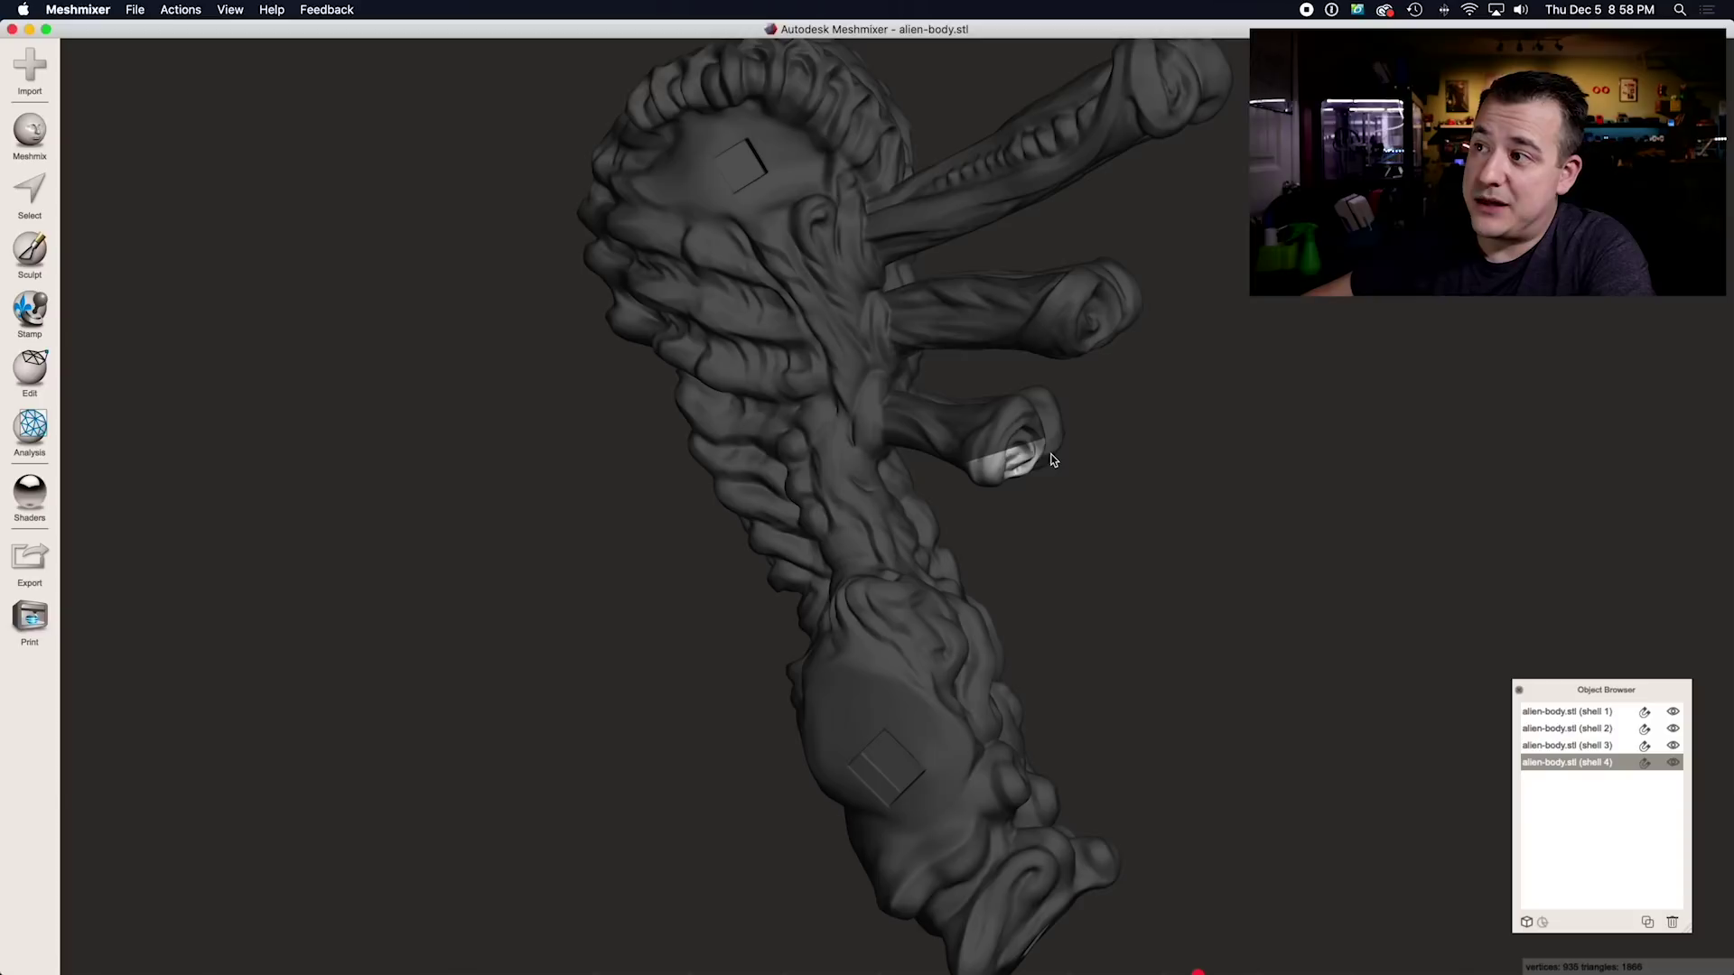
{"action": "left_click", "coordinate": [1051, 448]}
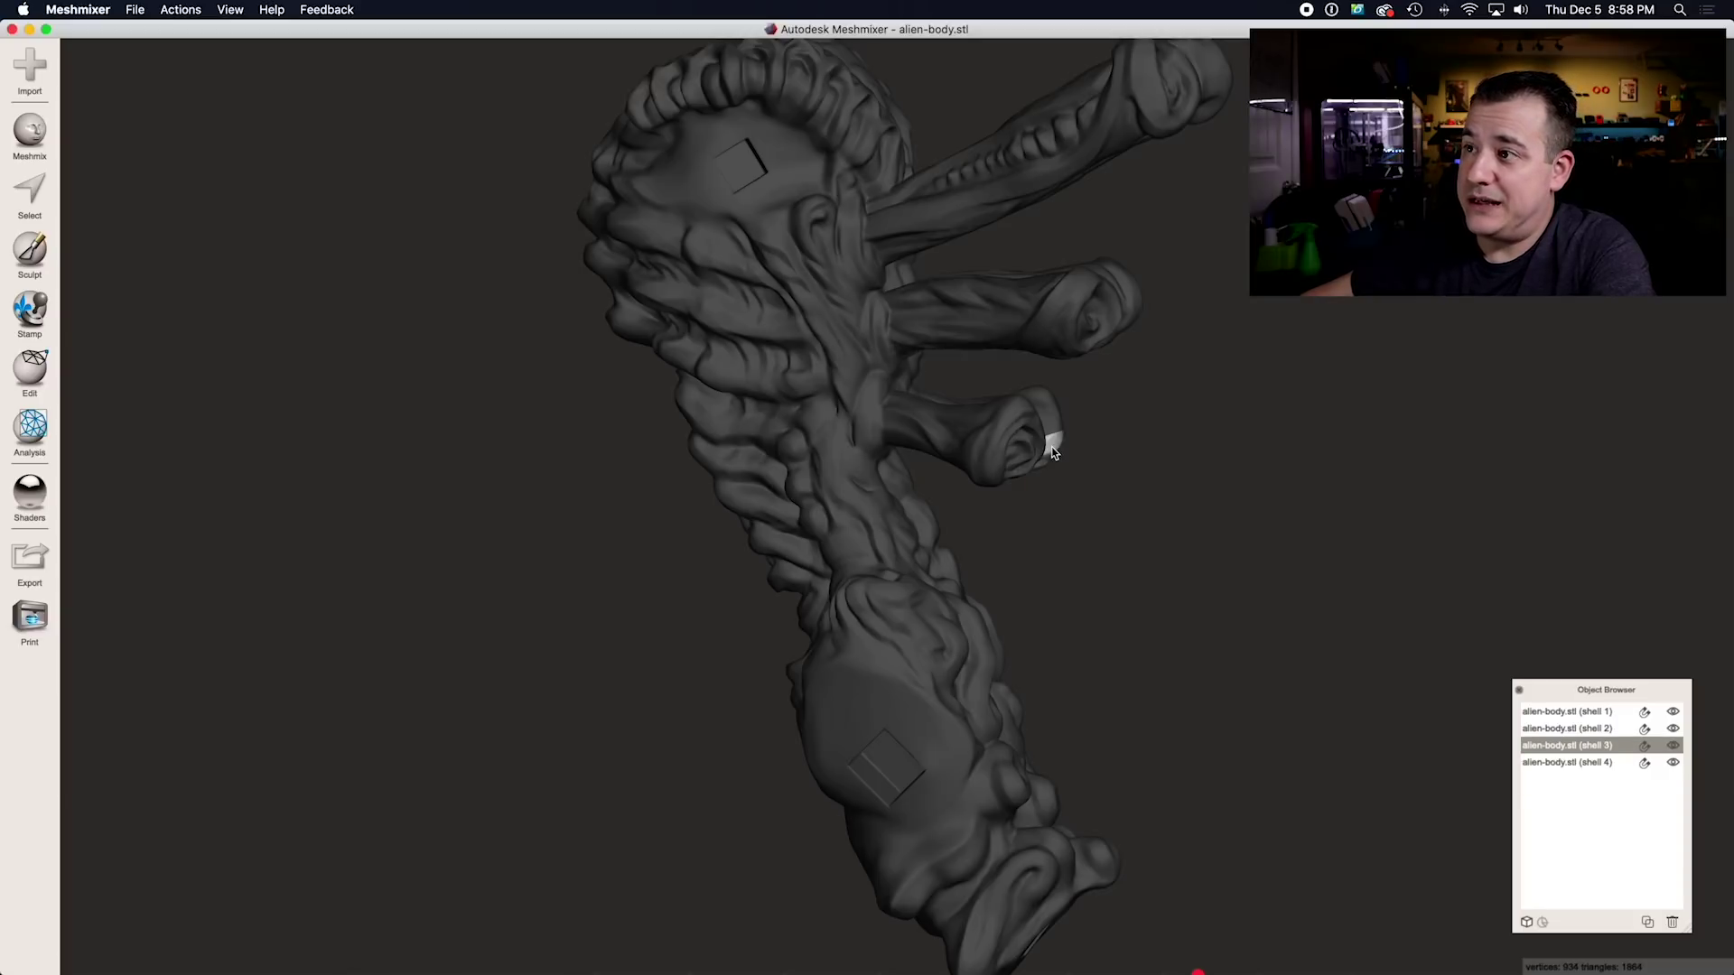
{"action": "left_click", "coordinate": [874, 580]}
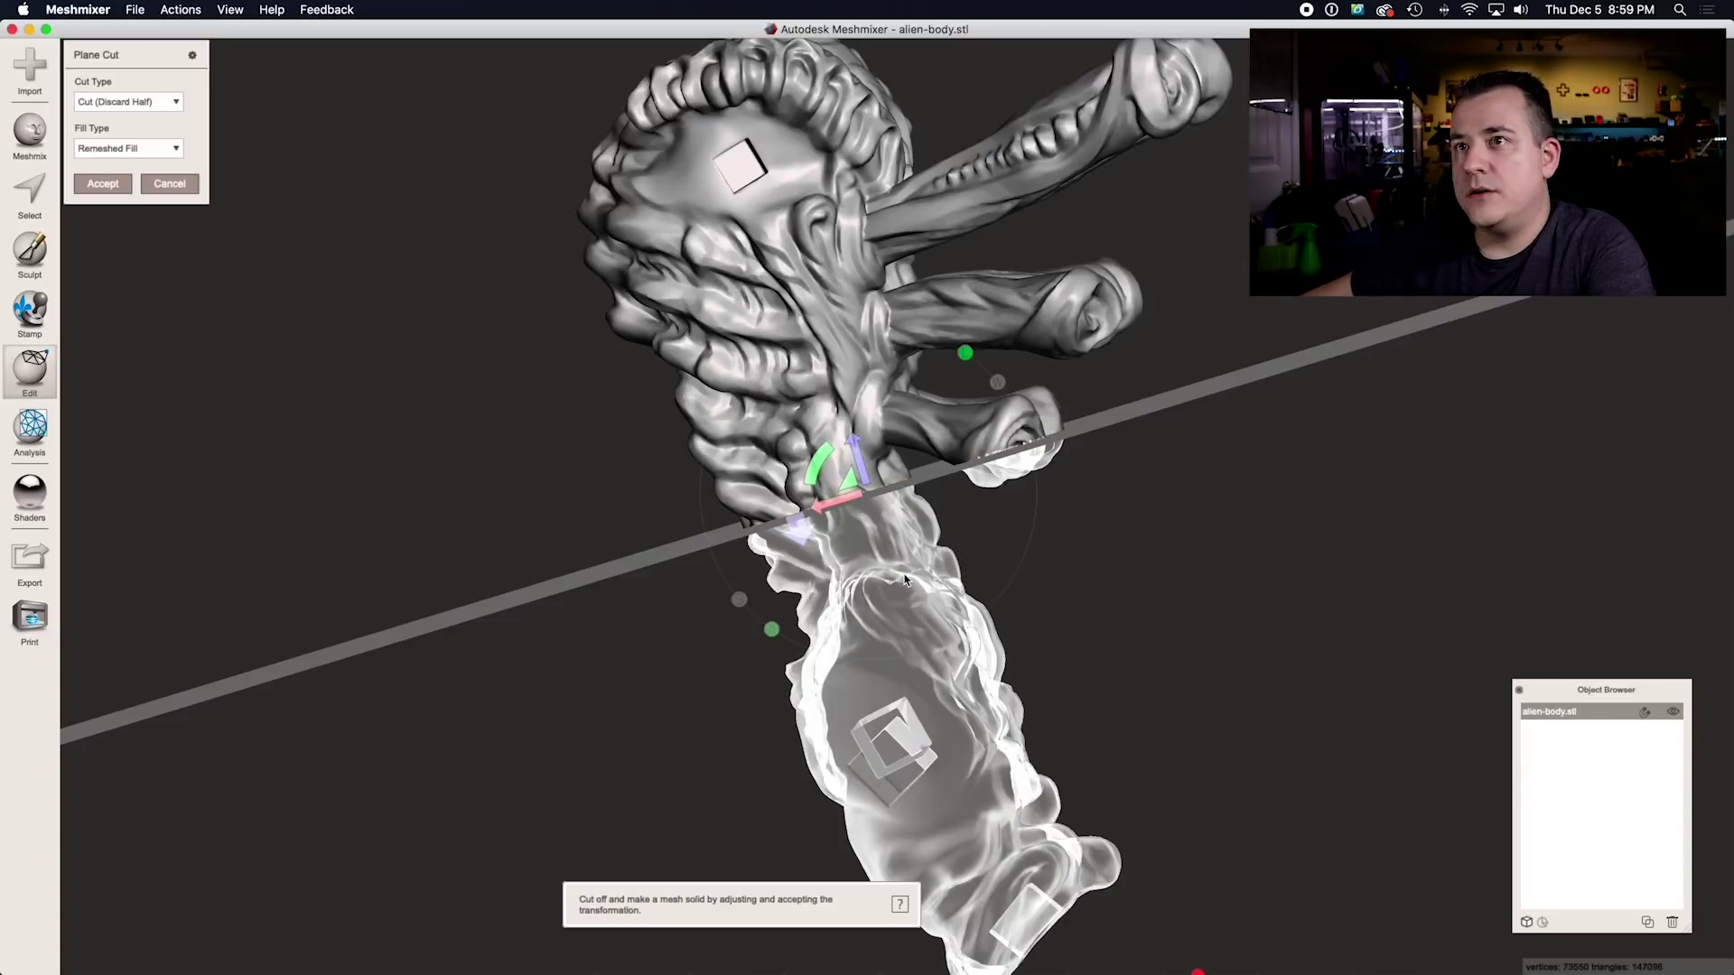
Cancel the plane cut and brush-select faces across the body's midsection.
{"action": "left_click", "coordinate": [171, 186]}
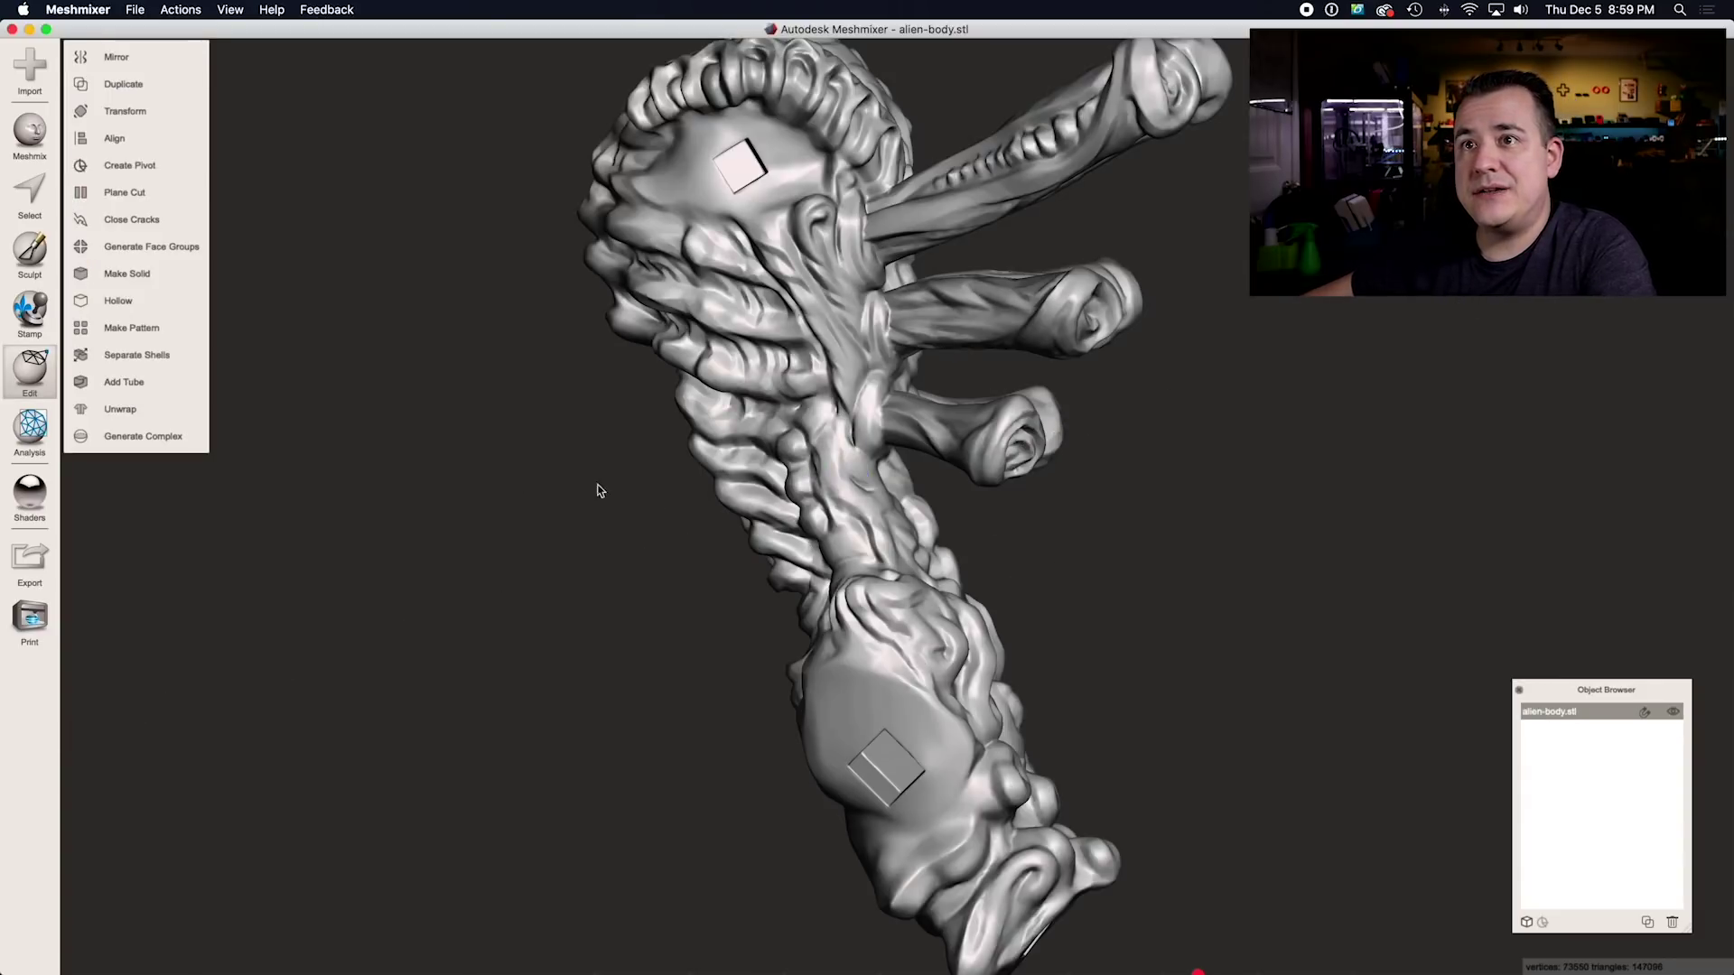
{"action": "key", "text": "s"}
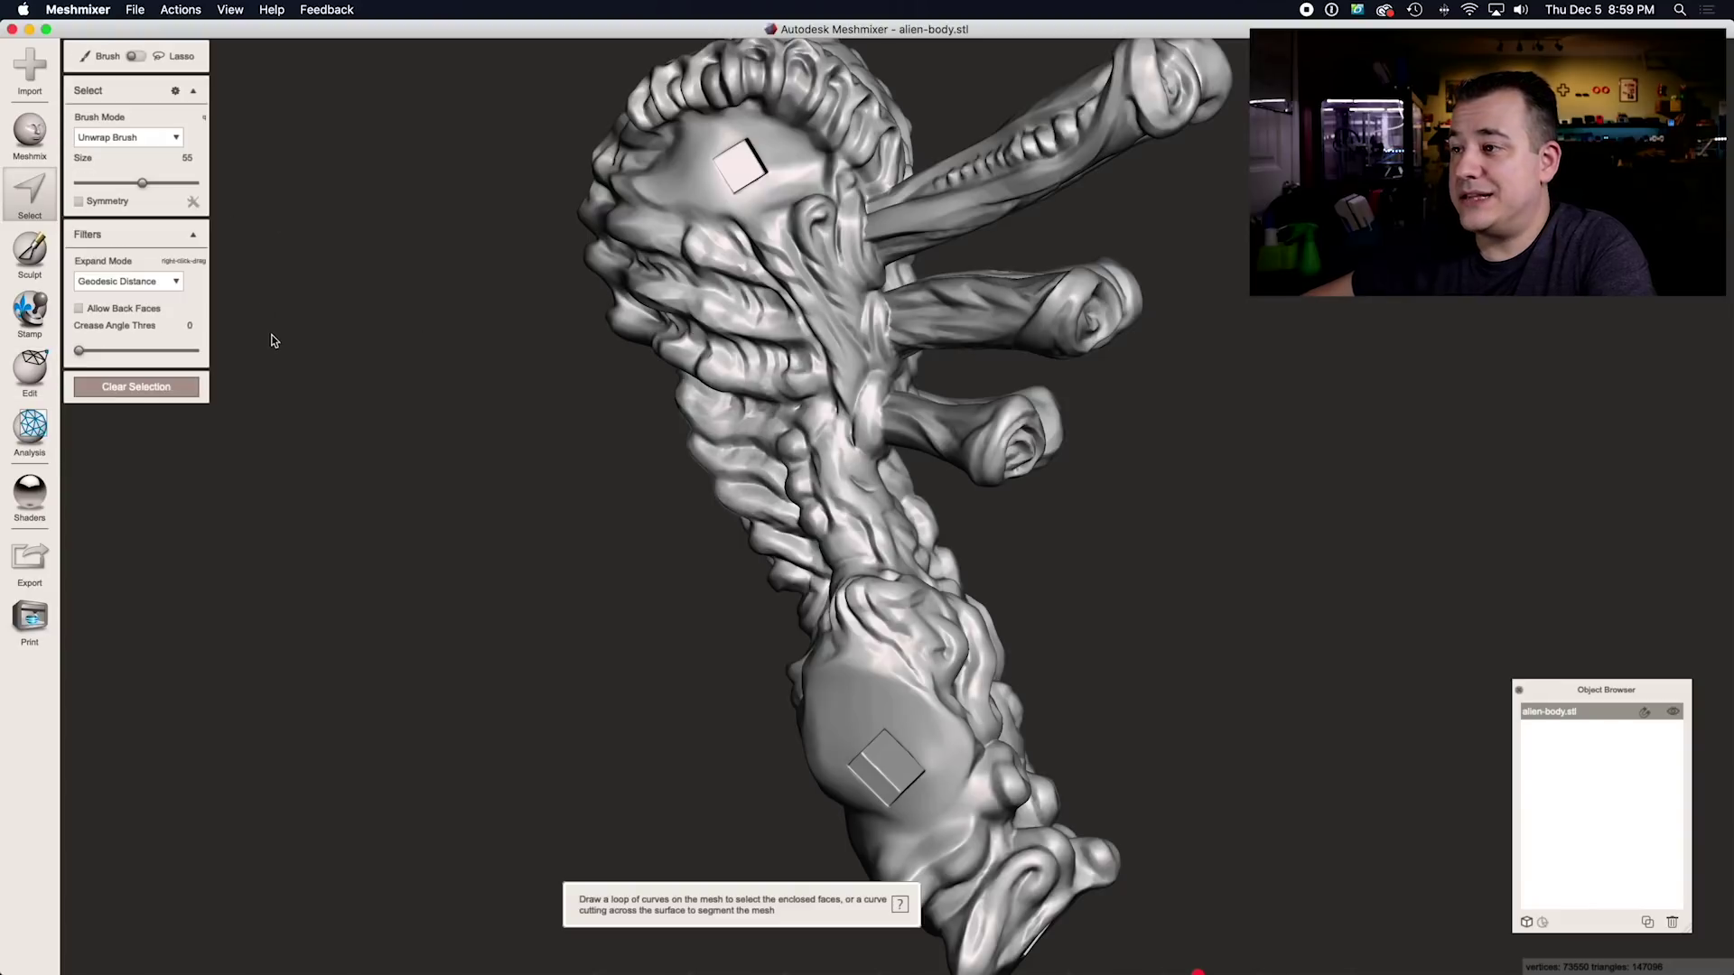
{"action": "mouse_move", "coordinate": [903, 647]}
{"action": "left_mouse_down"}
{"action": "mouse_move", "coordinate": [884, 578]}
{"action": "mouse_move", "coordinate": [873, 613]}
{"action": "left_mouse_up"}
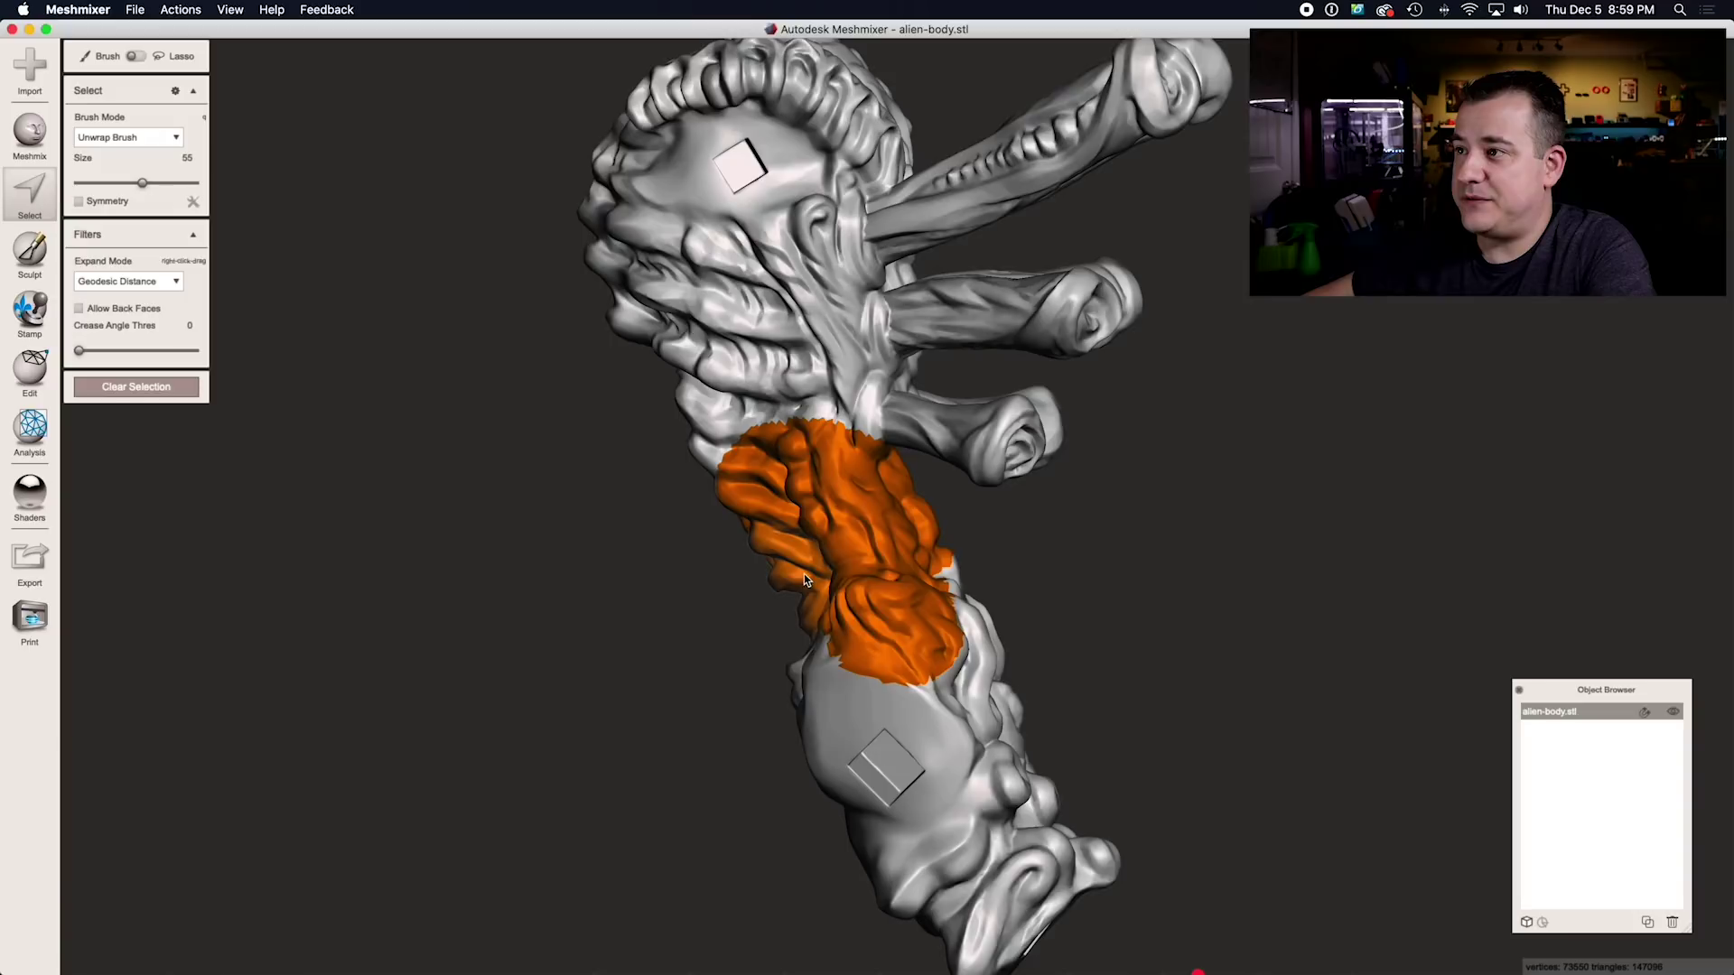
{"action": "mouse_move", "coordinate": [805, 578]}
{"action": "left_mouse_down"}
{"action": "mouse_move", "coordinate": [930, 551]}
{"action": "mouse_move", "coordinate": [872, 556]}
{"action": "left_mouse_up"}
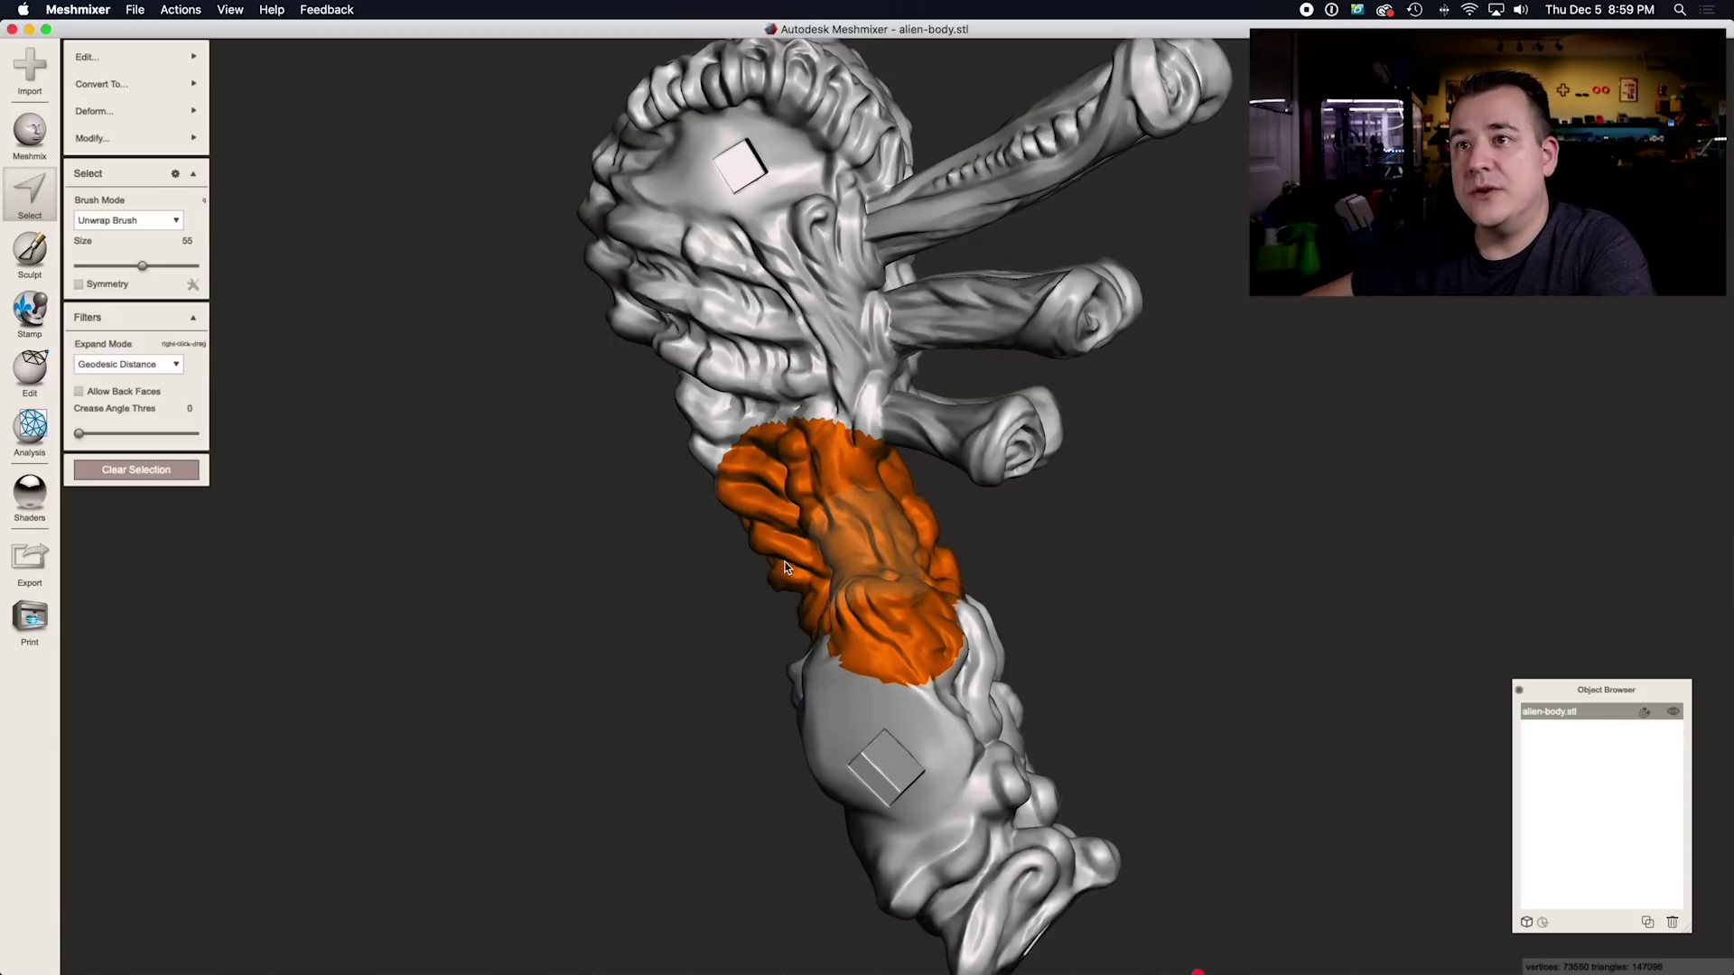
Shrink the selection brush and extend over the neck, then clear it and turn the neck forward.
{"action": "left_click", "coordinate": [99, 139]}
{"action": "left_click_drag", "start_coordinate": [144, 267], "coordinate": [140, 269]}
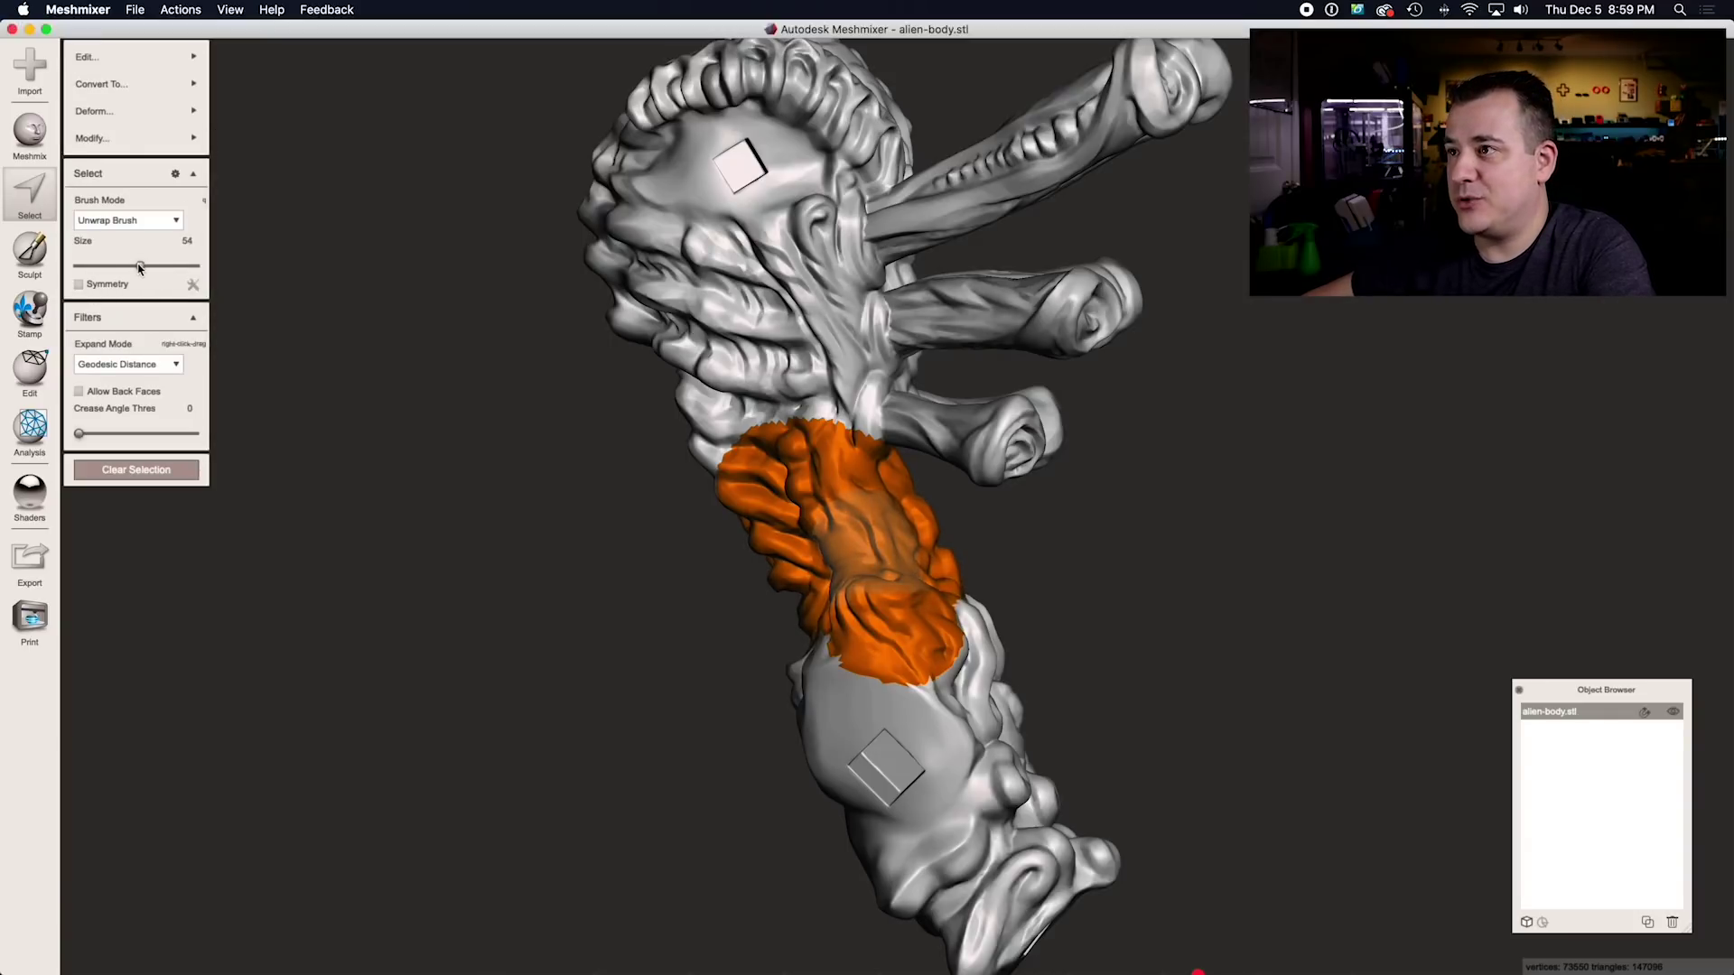
{"action": "left_click_drag", "start_coordinate": [779, 435], "coordinate": [813, 610]}
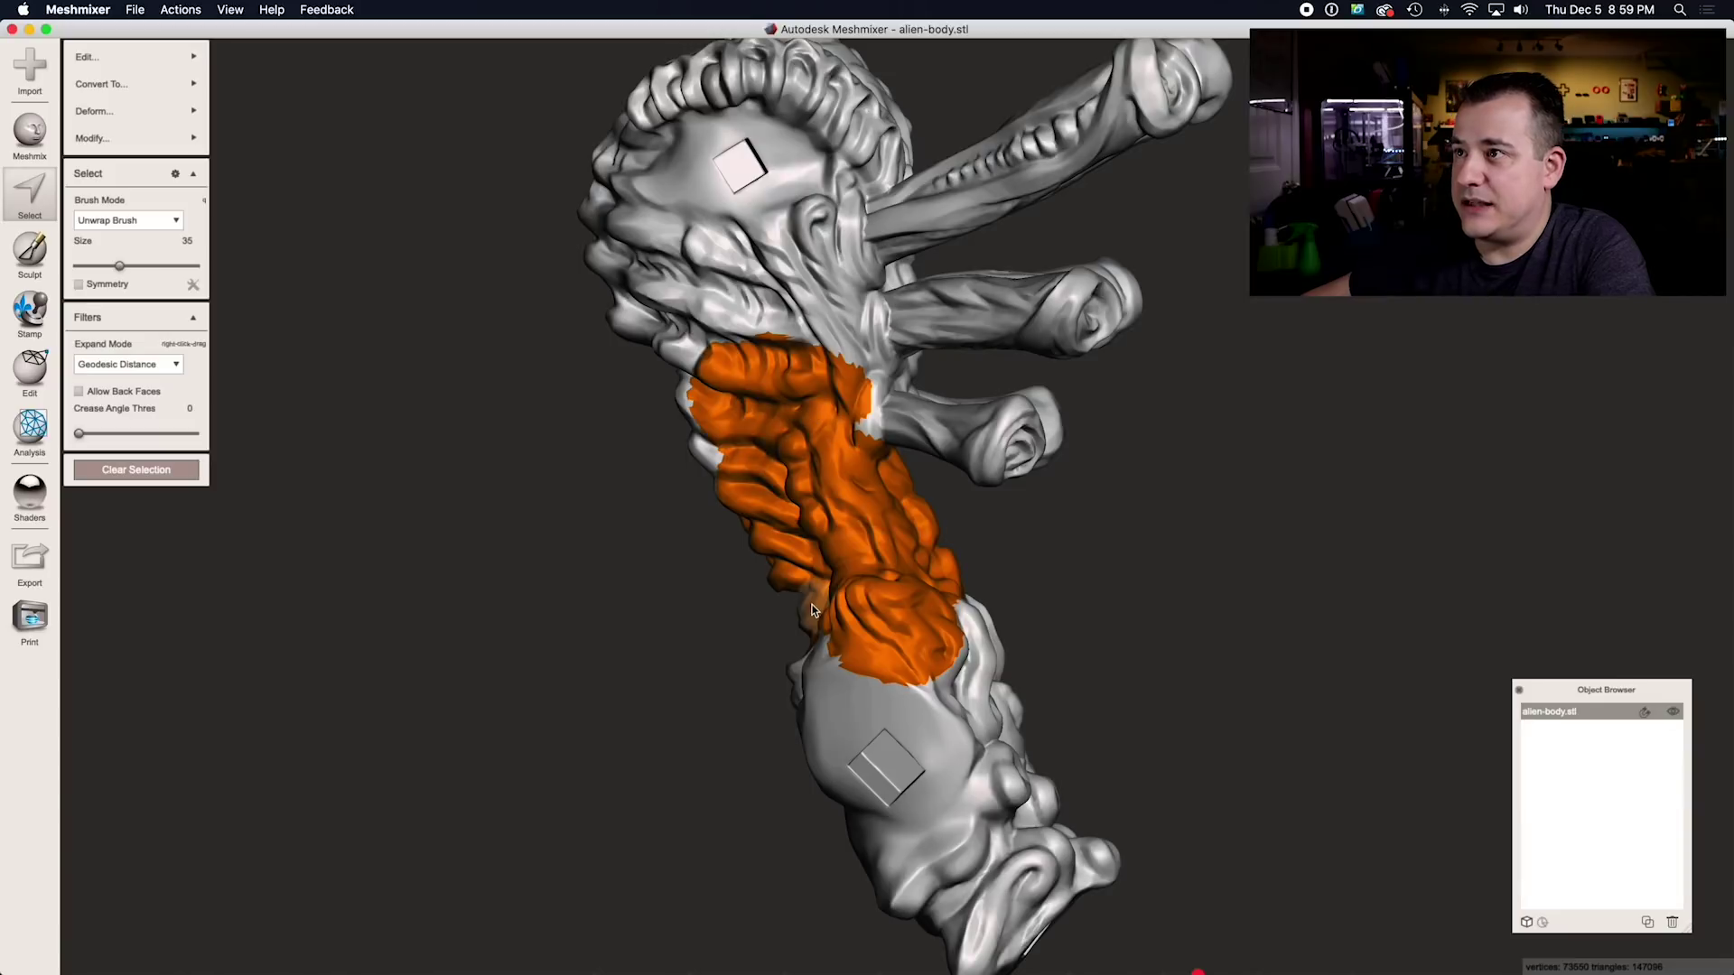
{"action": "key", "text": "Escape"}
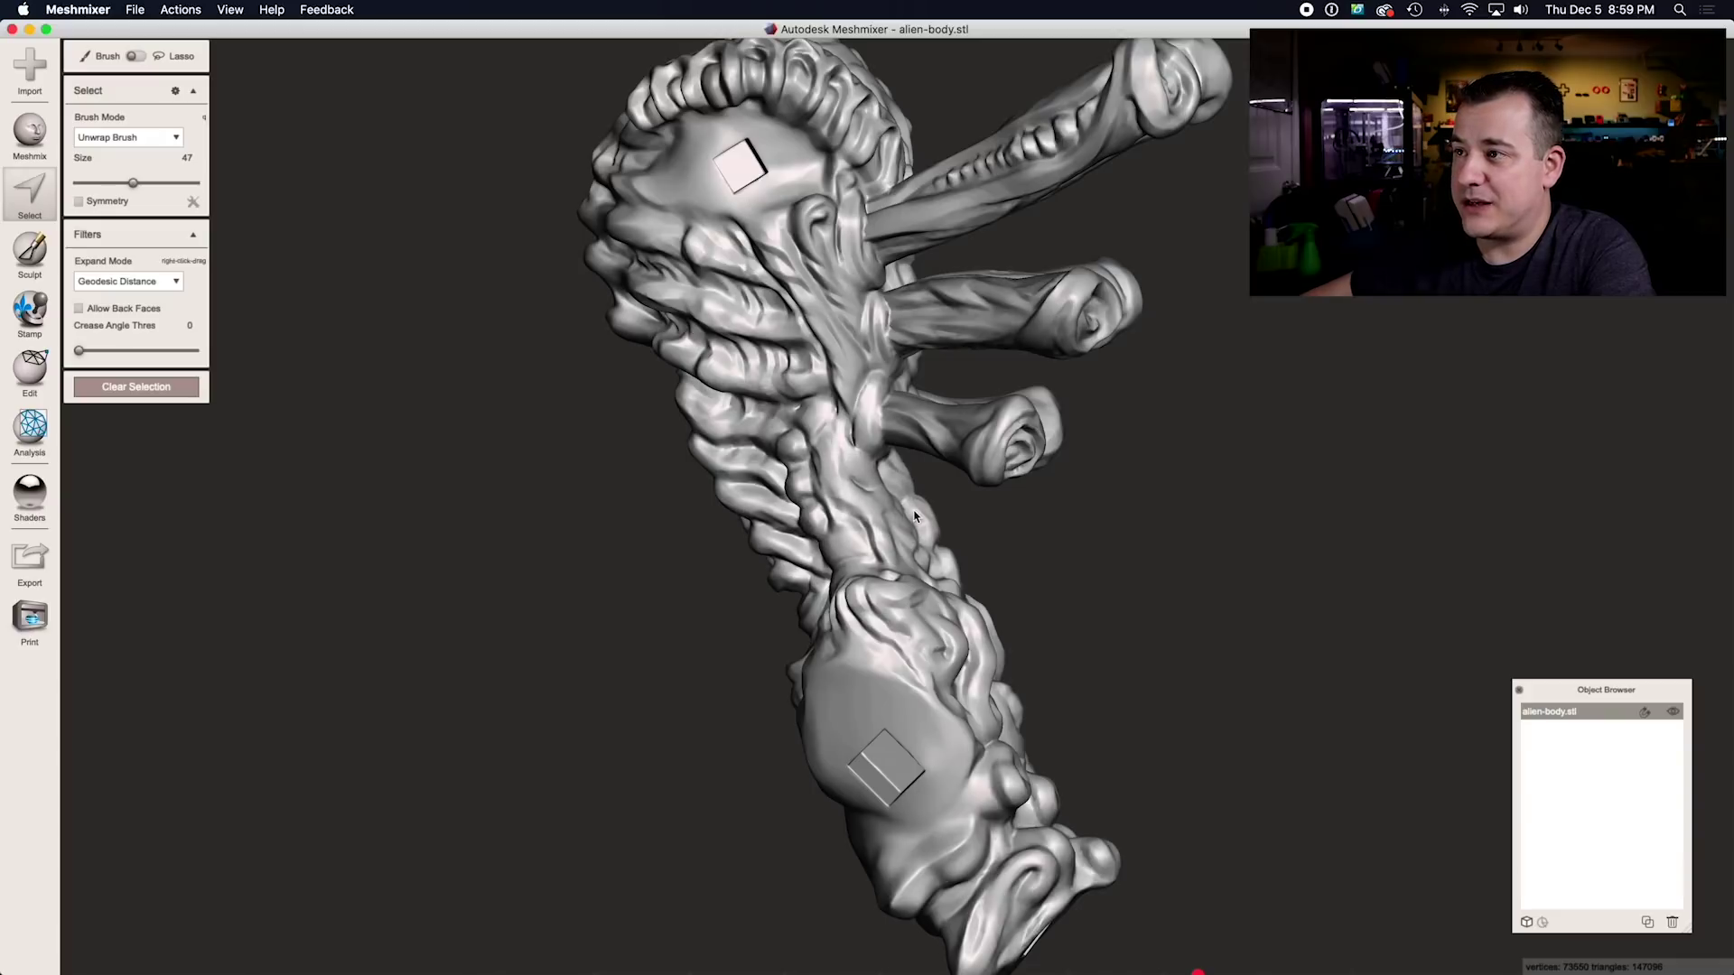
{"action": "right_click_drag", "start_coordinate": [757, 566], "coordinate": [876, 540]}
{"action": "right_click_drag", "start_coordinate": [1033, 549], "coordinate": [638, 501]}
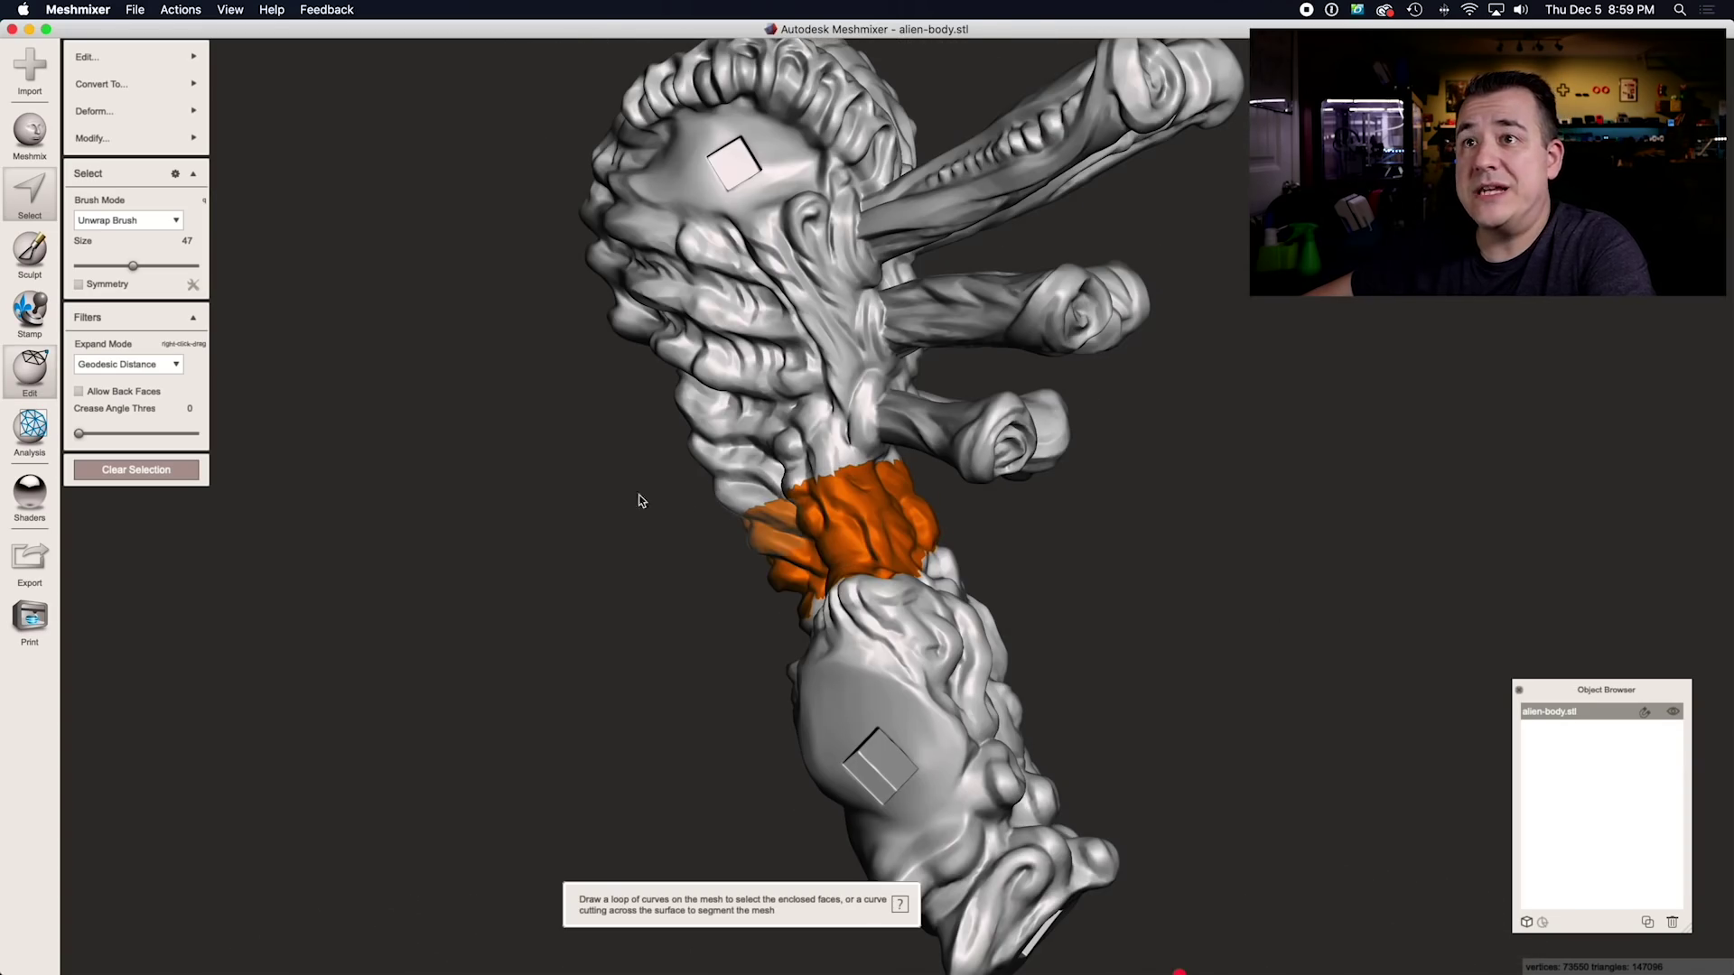
Plane-cut only the selected neck band, tilting the plane about 20 degrees and raising it.
{"action": "mouse_move", "coordinate": [143, 64]}
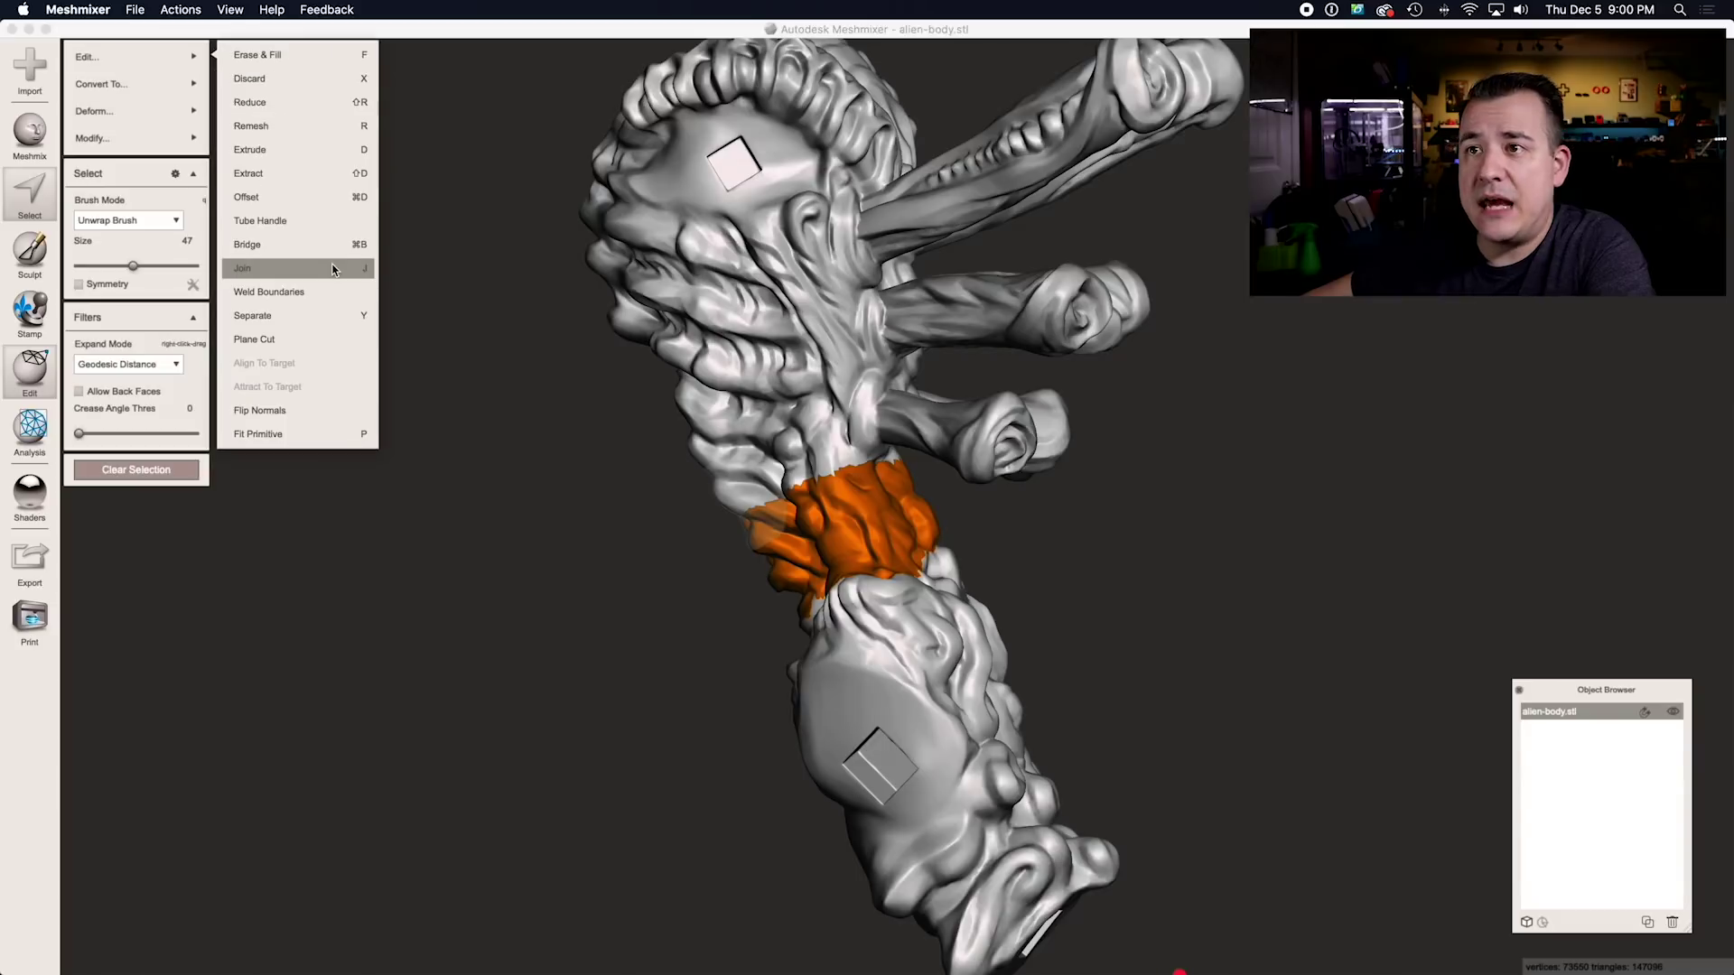
{"action": "left_click", "coordinate": [256, 340]}
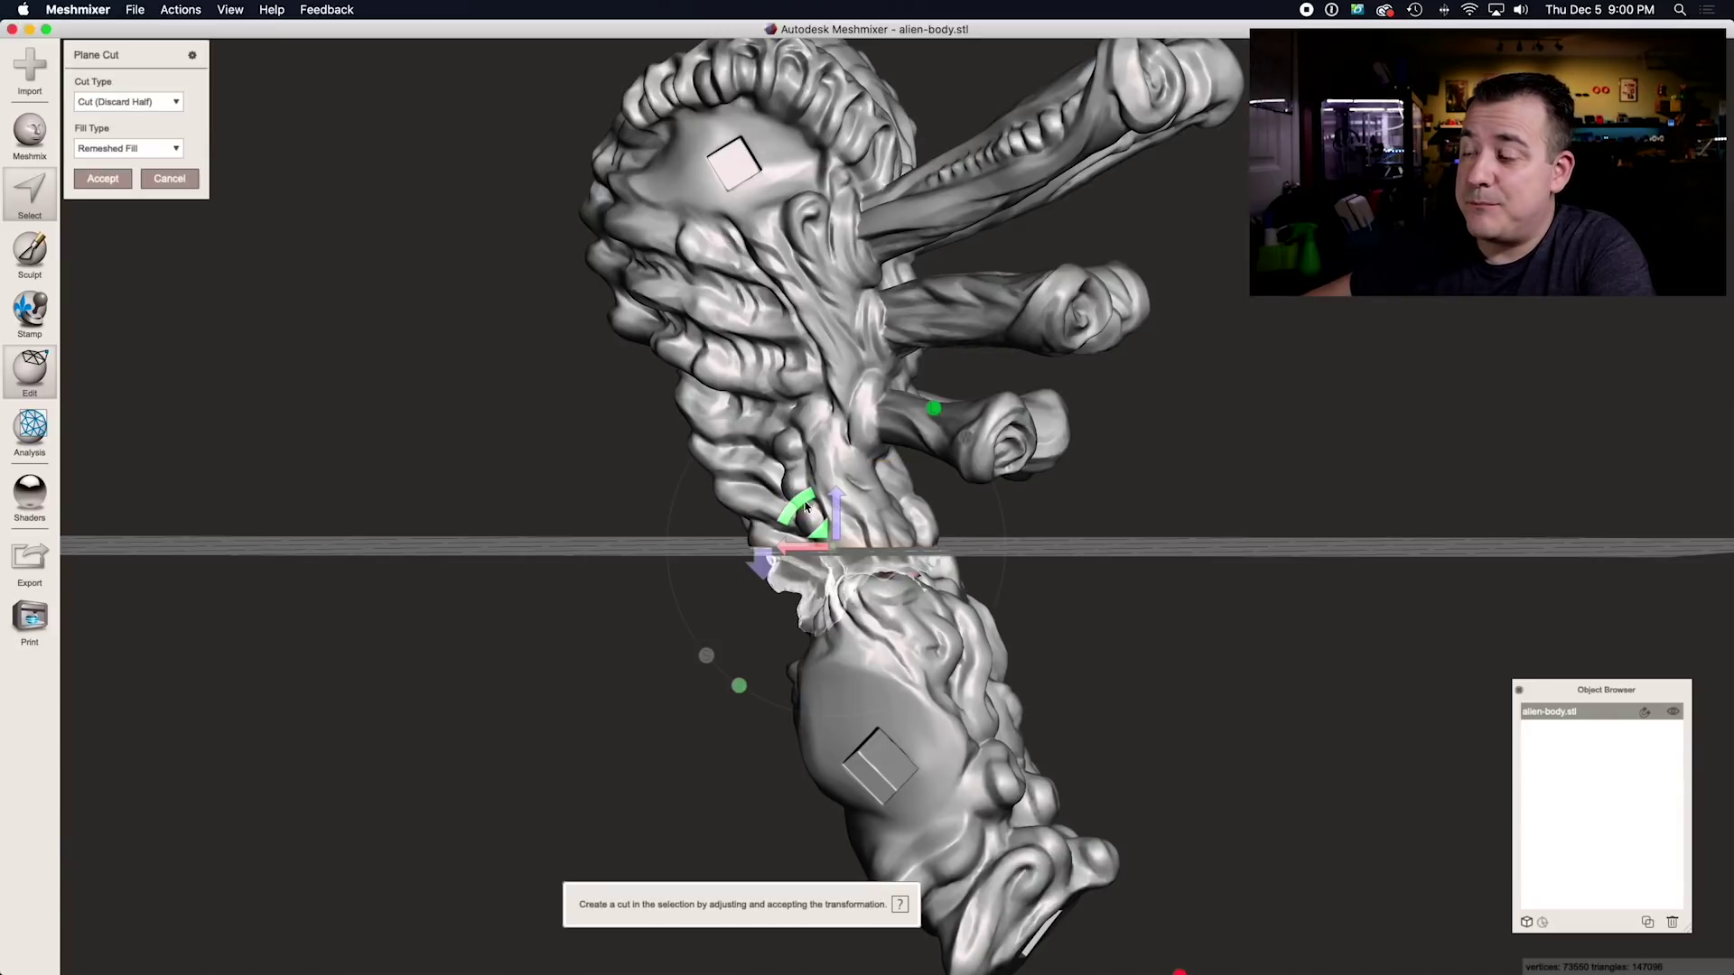
{"action": "left_click_drag", "start_coordinate": [807, 508], "coordinate": [773, 517]}
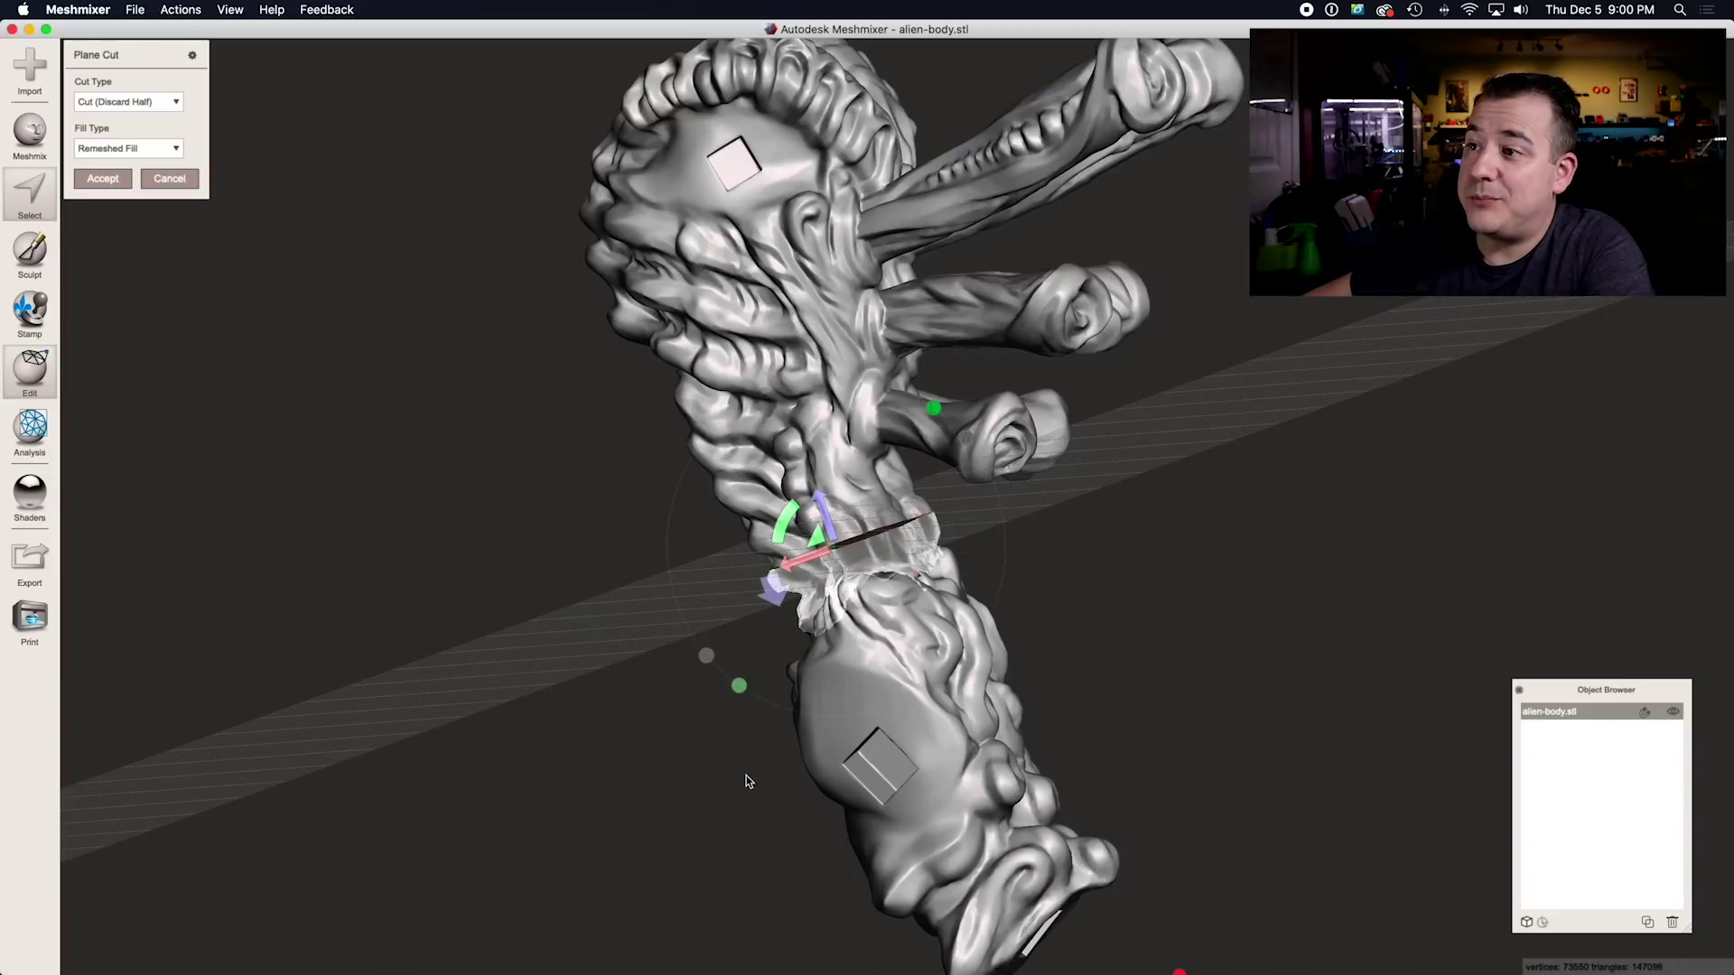
{"action": "right_click_drag", "start_coordinate": [748, 781], "coordinate": [743, 800]}
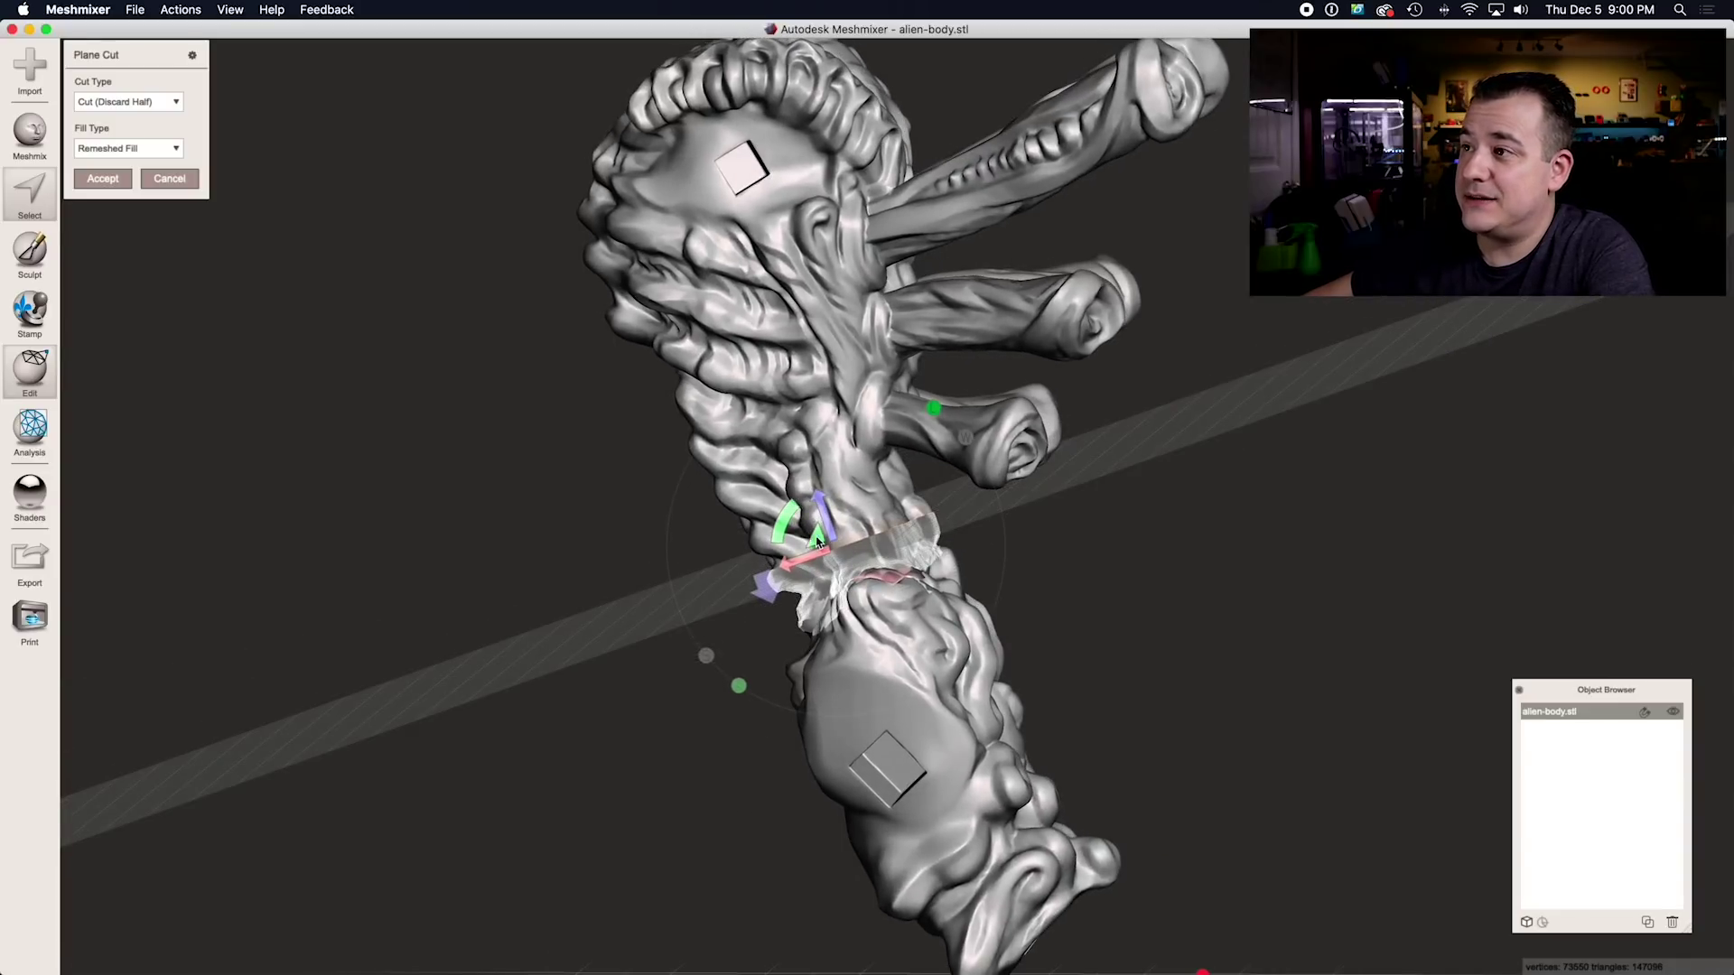
{"action": "mouse_move", "coordinate": [817, 542]}
{"action": "left_mouse_down"}
{"action": "mouse_move", "coordinate": [833, 560]}
{"action": "mouse_move", "coordinate": [801, 524]}
{"action": "left_mouse_up"}
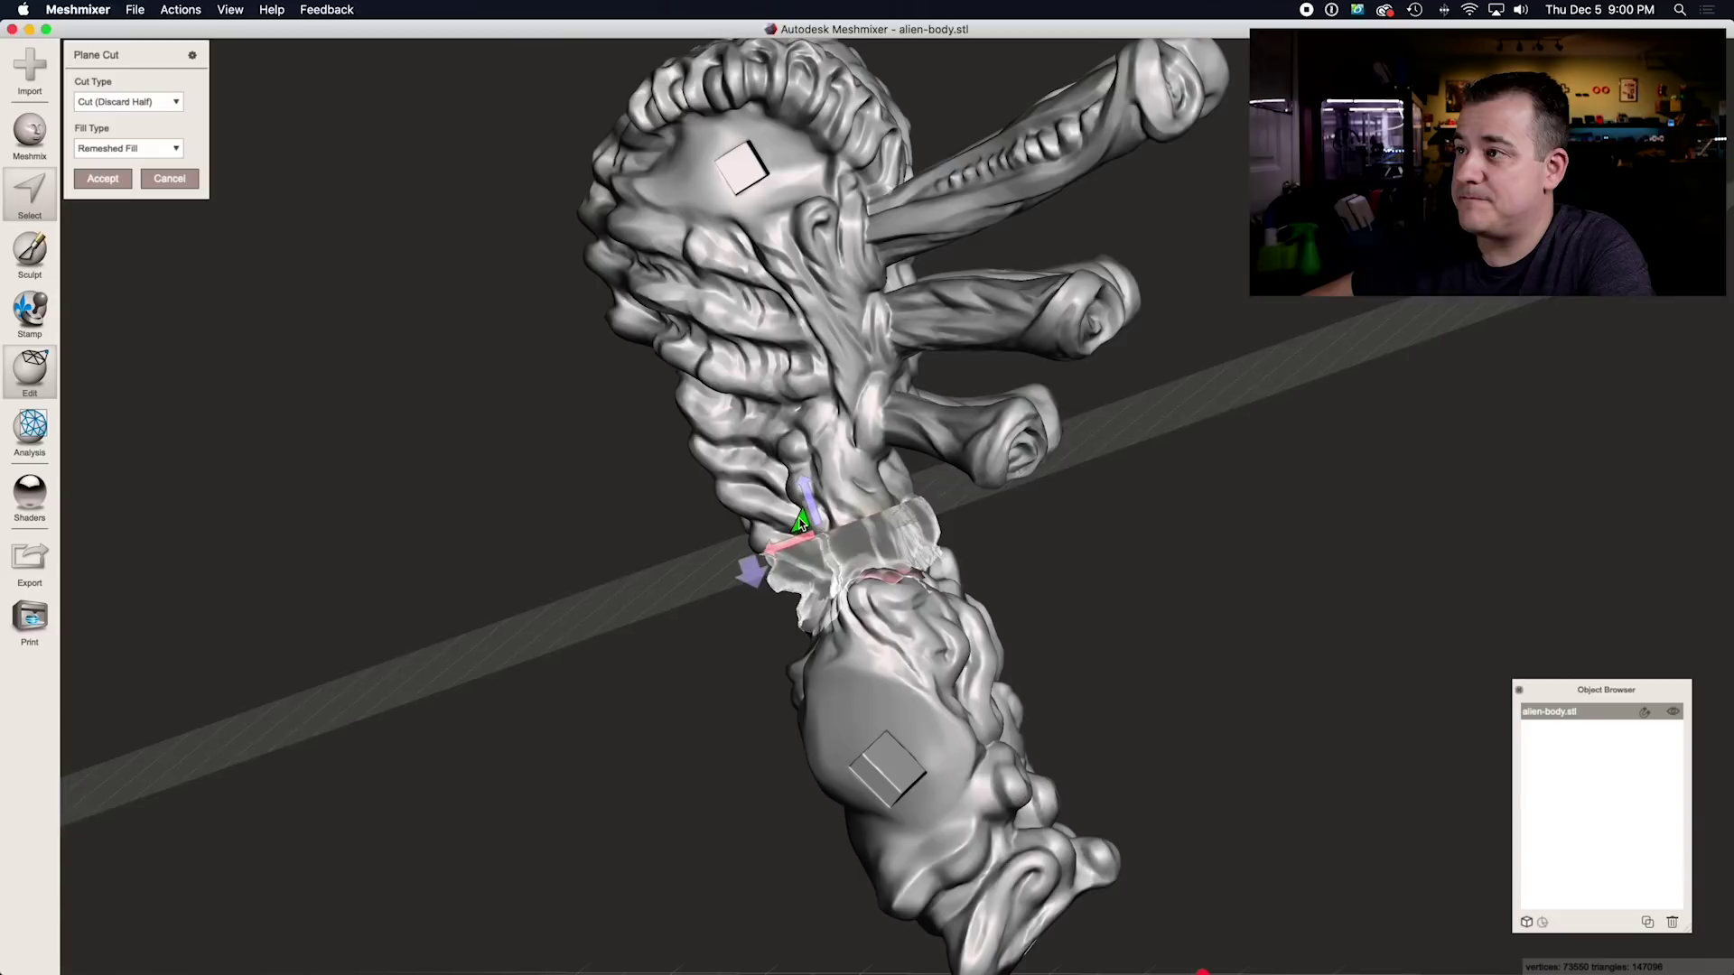
{"action": "key", "text": "Return"}
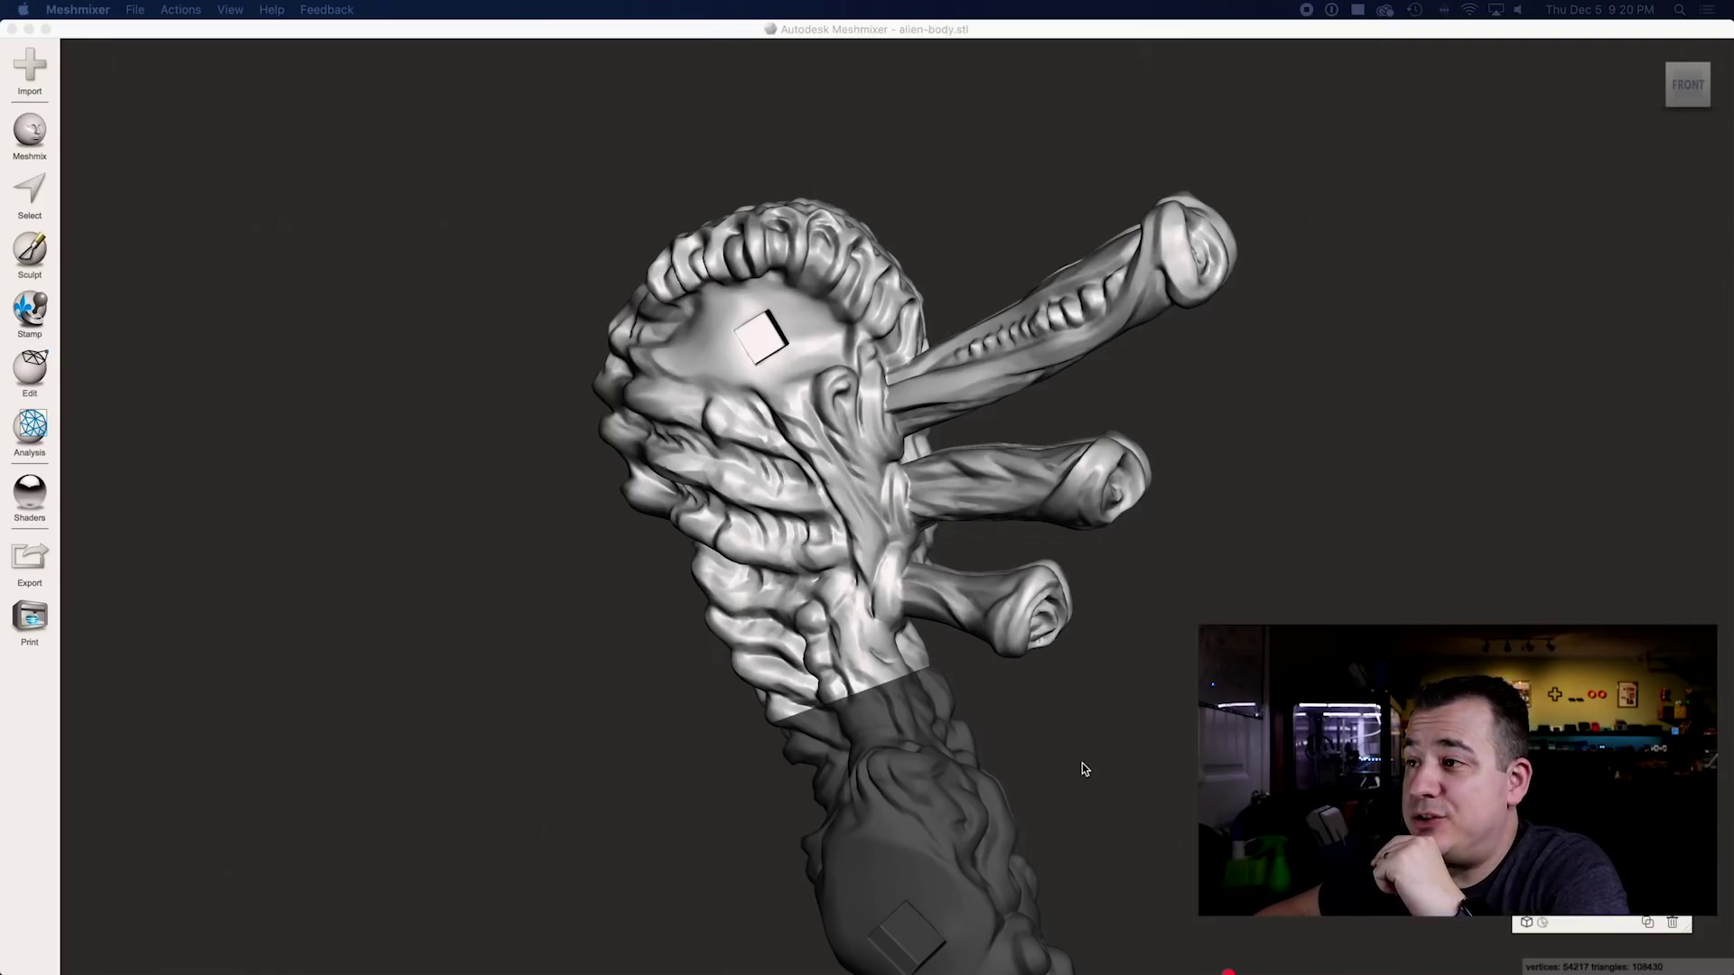
Select the lower body piece and start exporting it with File > Export.
{"action": "left_click", "coordinate": [922, 836]}
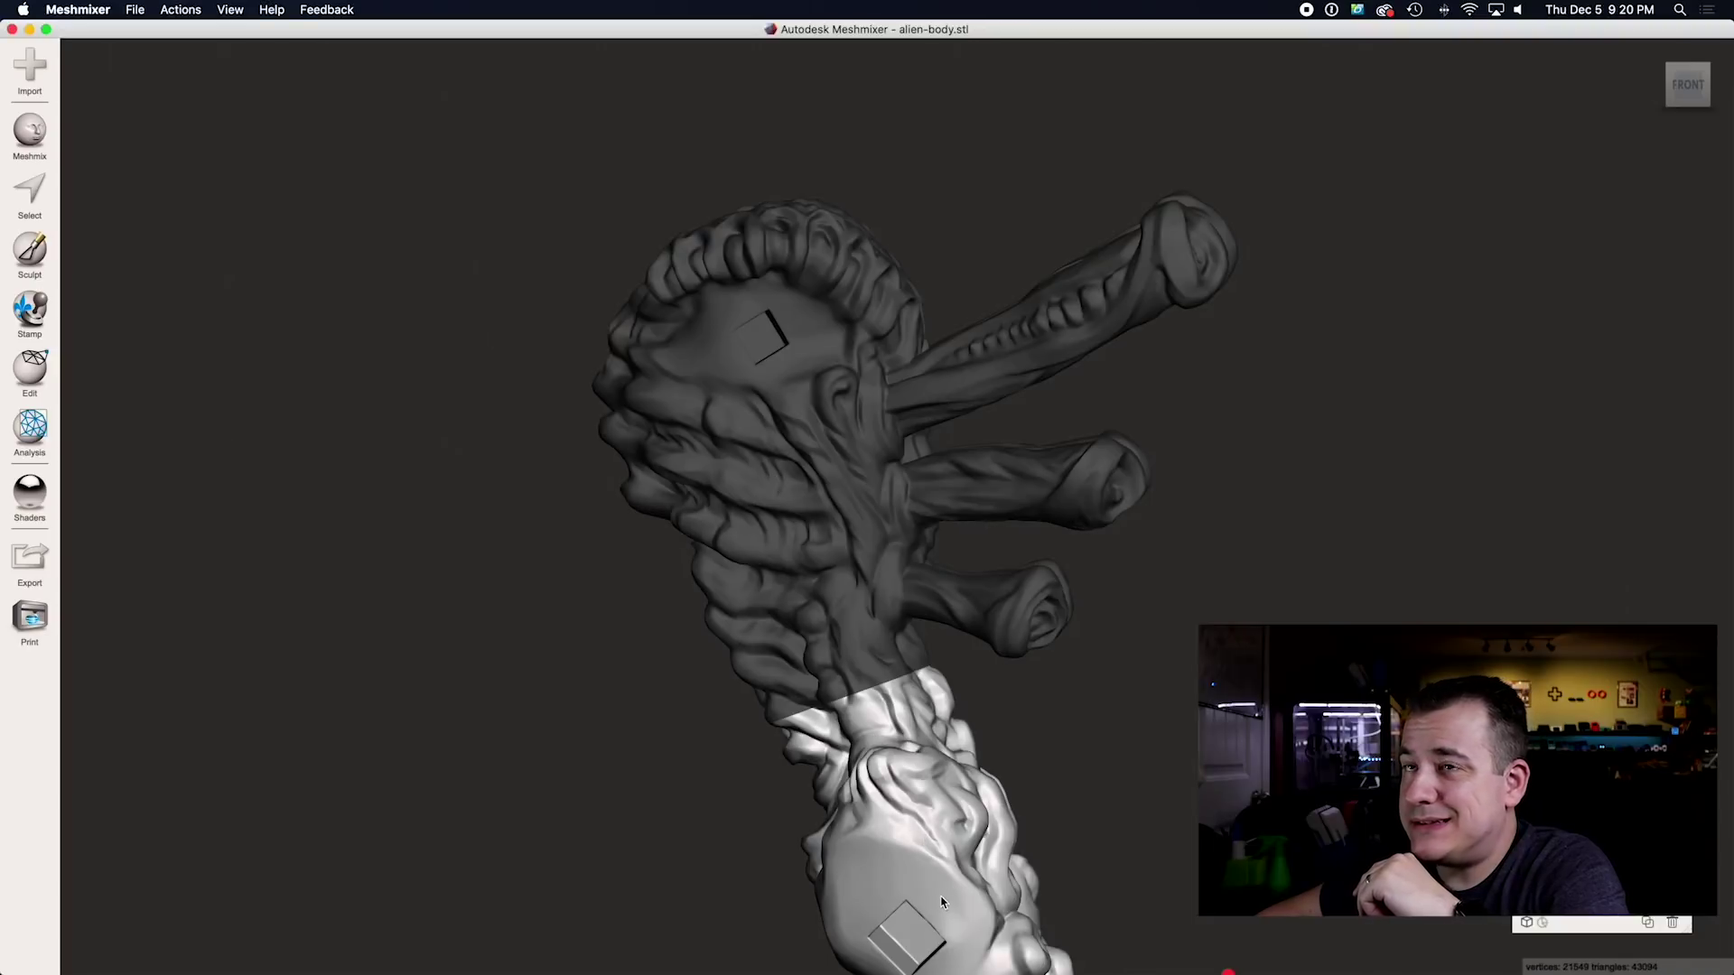
{"action": "left_click", "coordinate": [131, 10]}
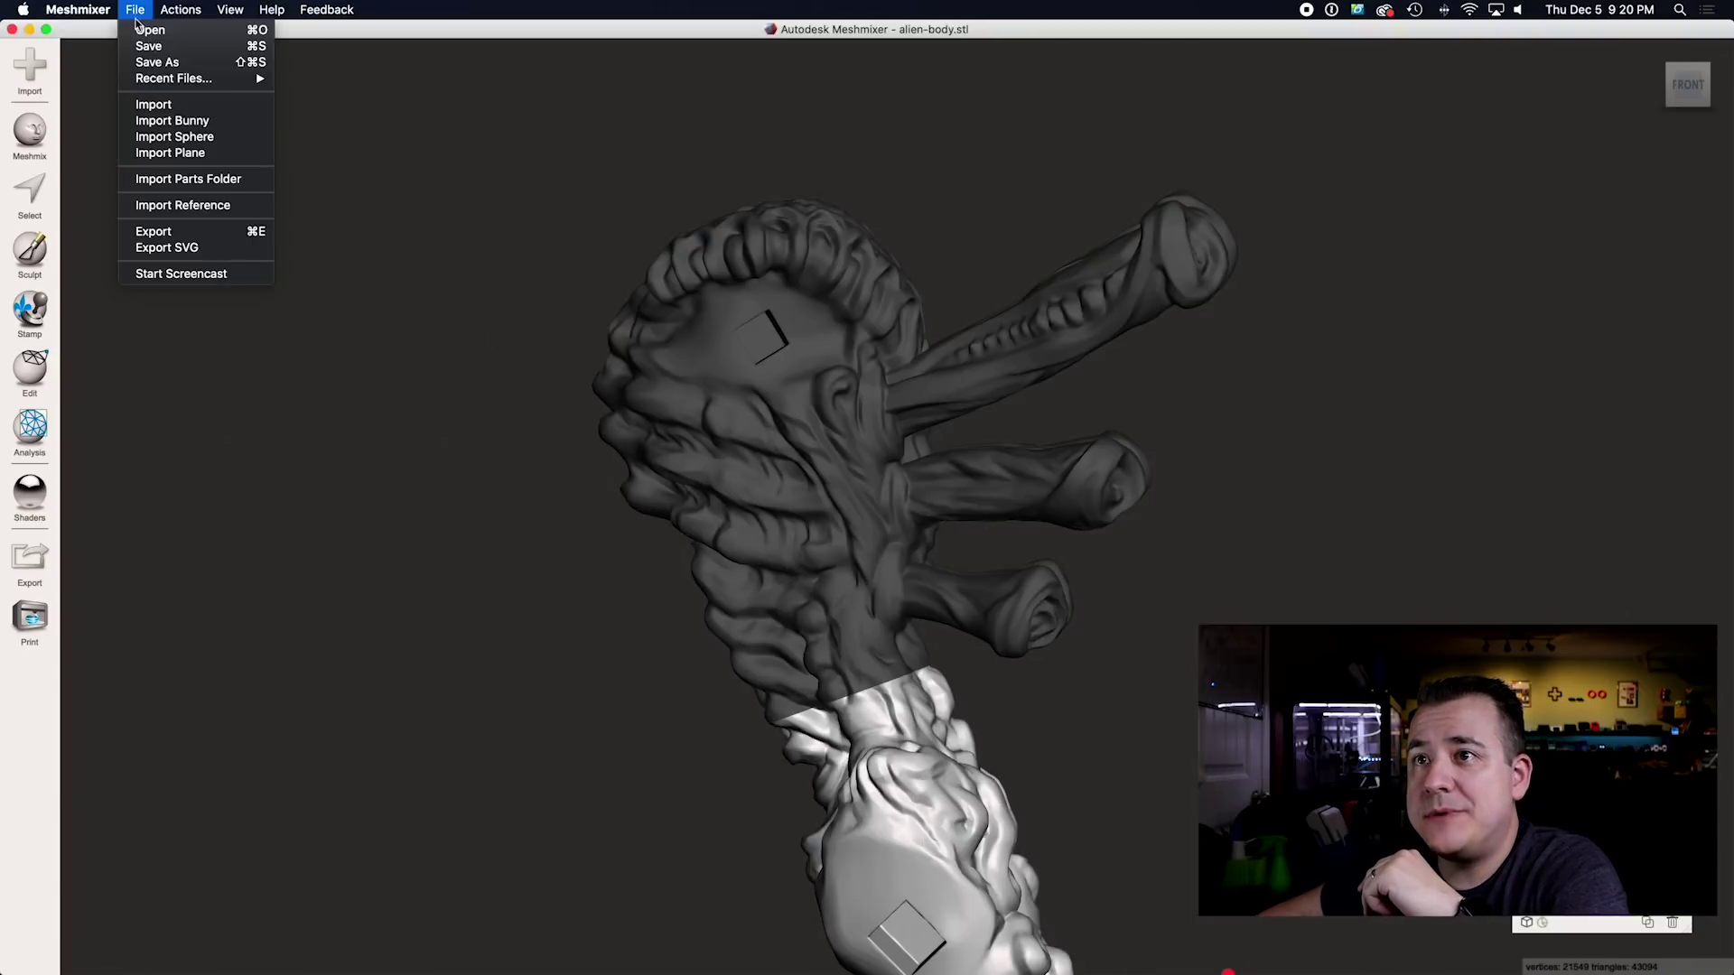
{"action": "left_click", "coordinate": [191, 237]}
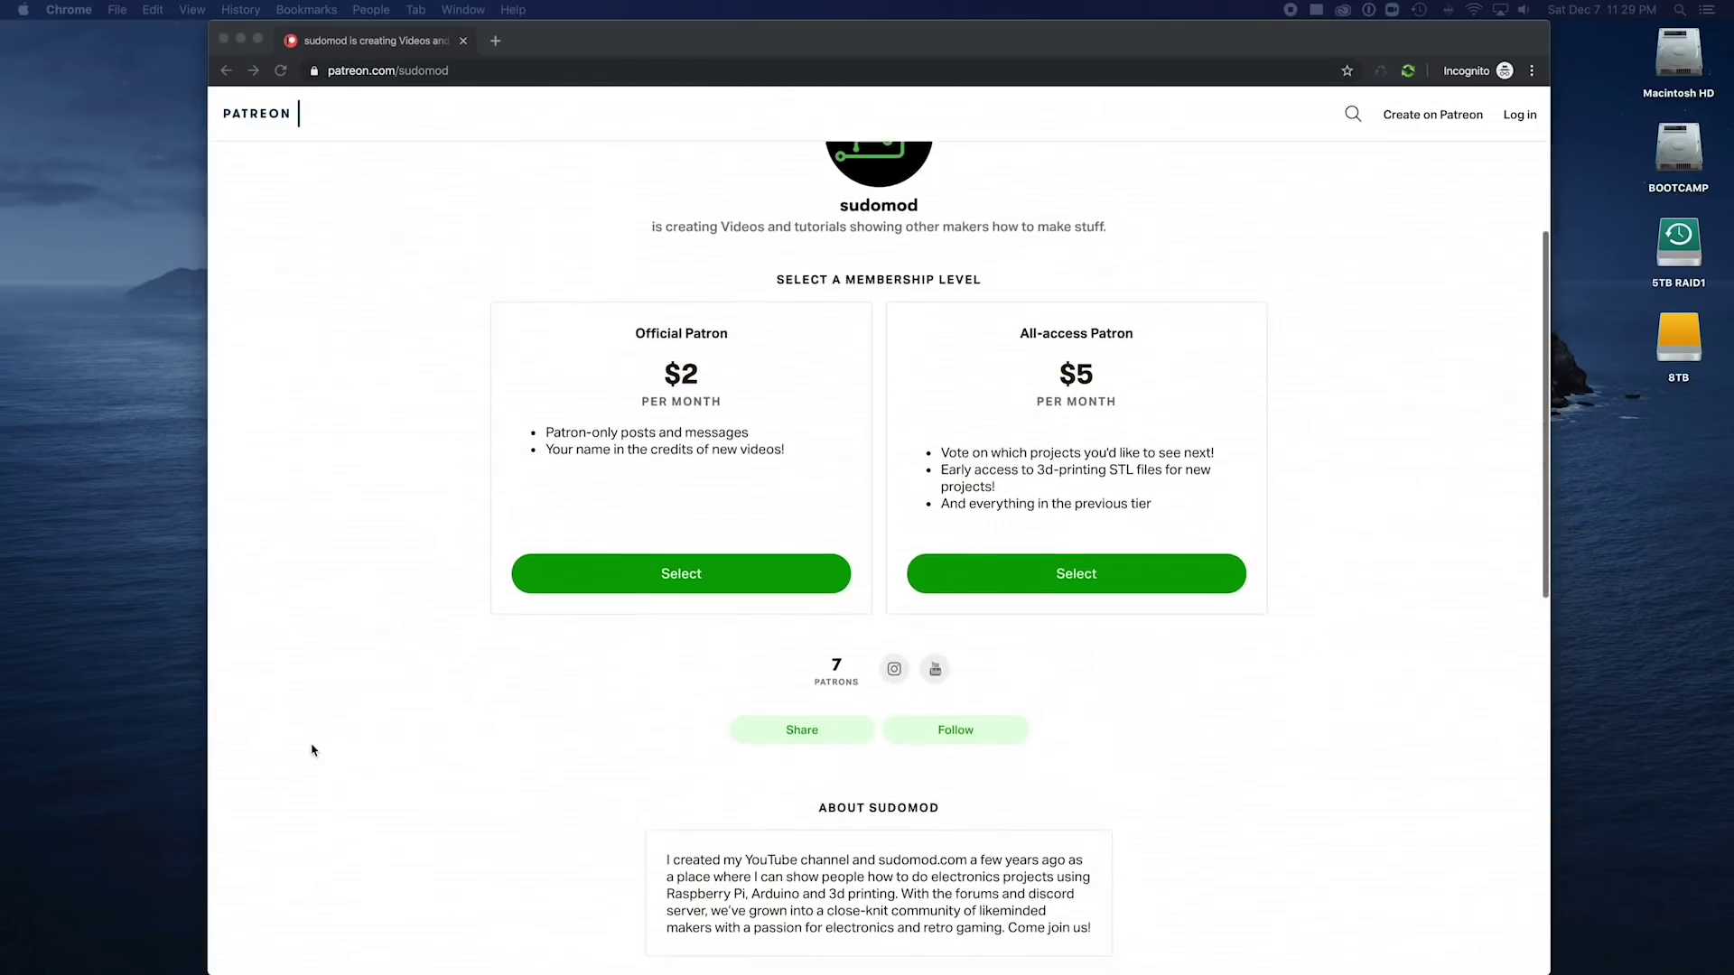
{"action": "scroll", "coordinate": [311, 750], "scroll_direction": "down", "scroll_amount": 7}
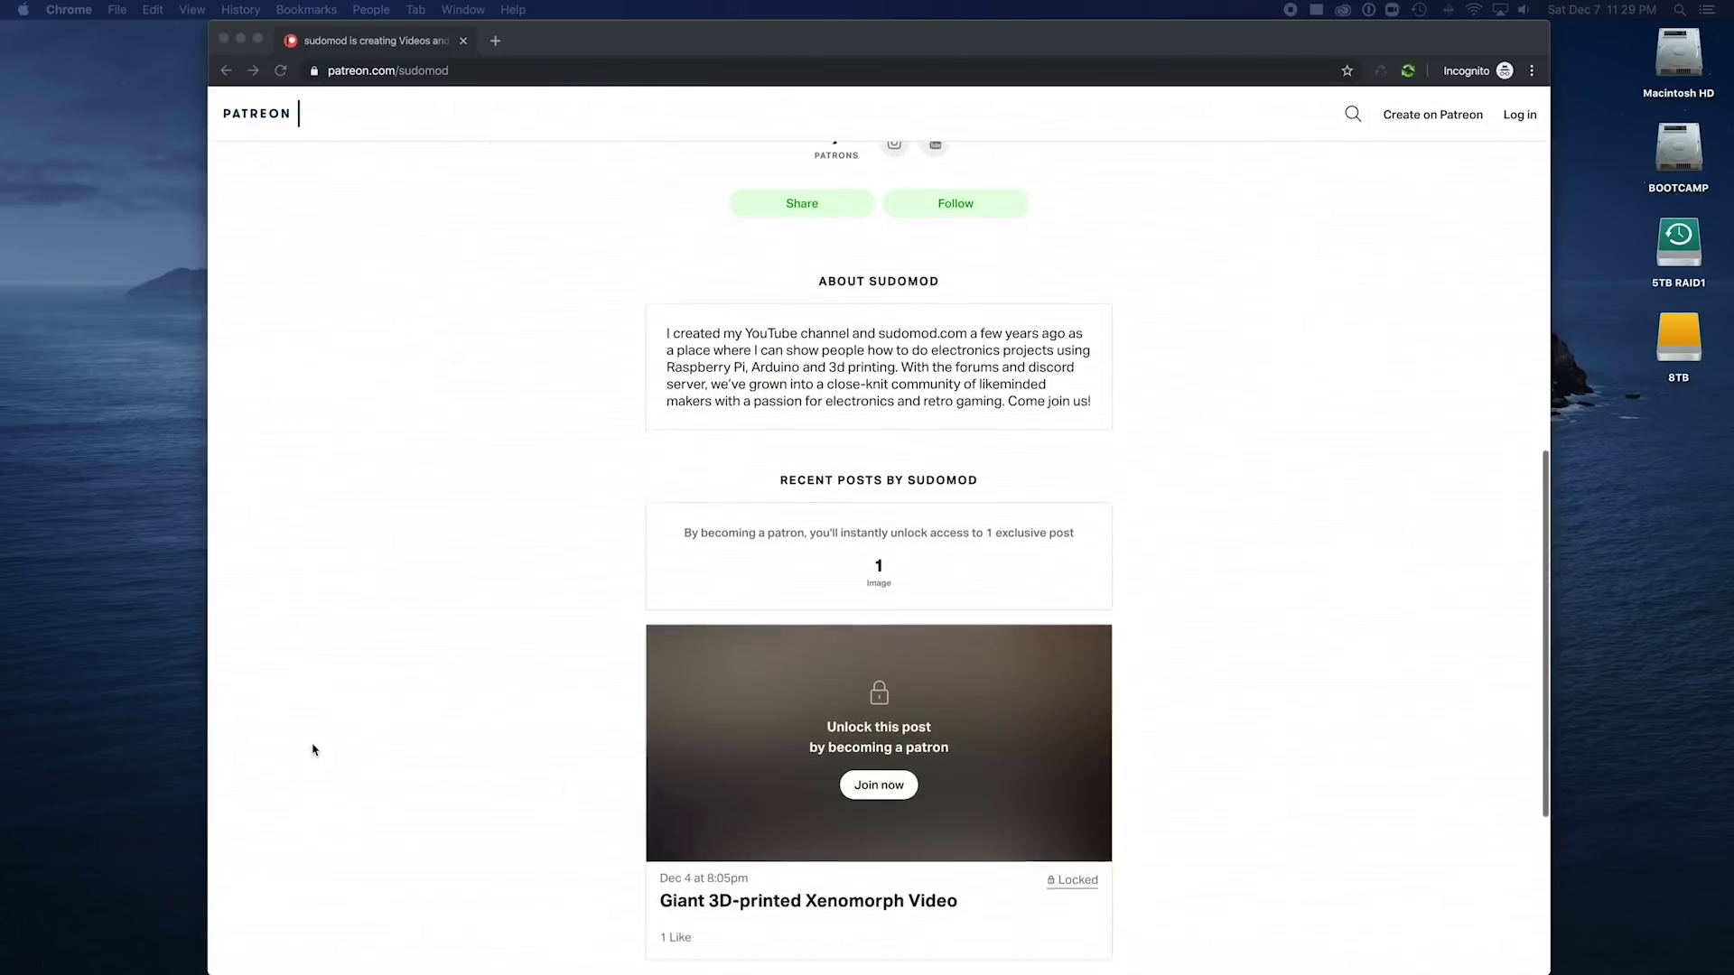